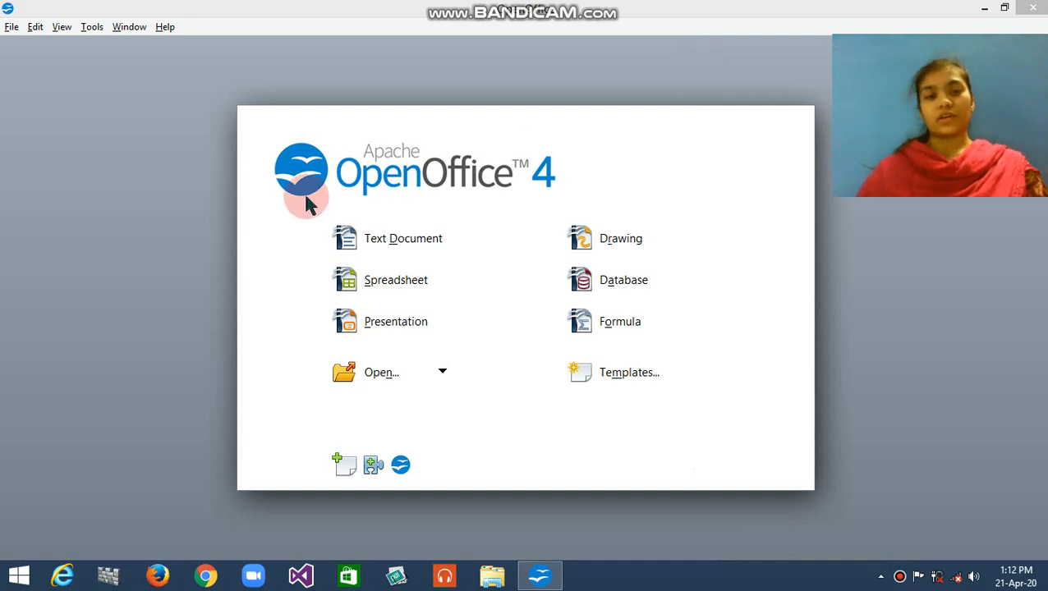
Create a new spreadsheet and set the font size of cells A1:L33 to 24
{"action": "left_click", "coordinate": [364, 279]}
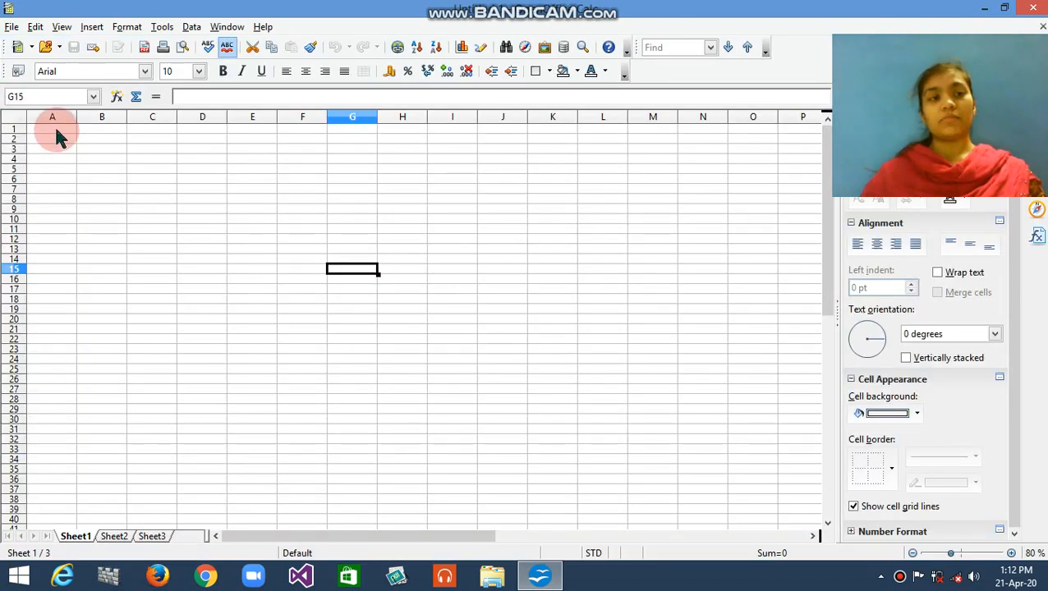
{"action": "left_click_drag", "start_coordinate": [56, 131], "coordinate": [254, 248]}
{"action": "left_click_drag", "start_coordinate": [327, 306], "coordinate": [606, 448]}
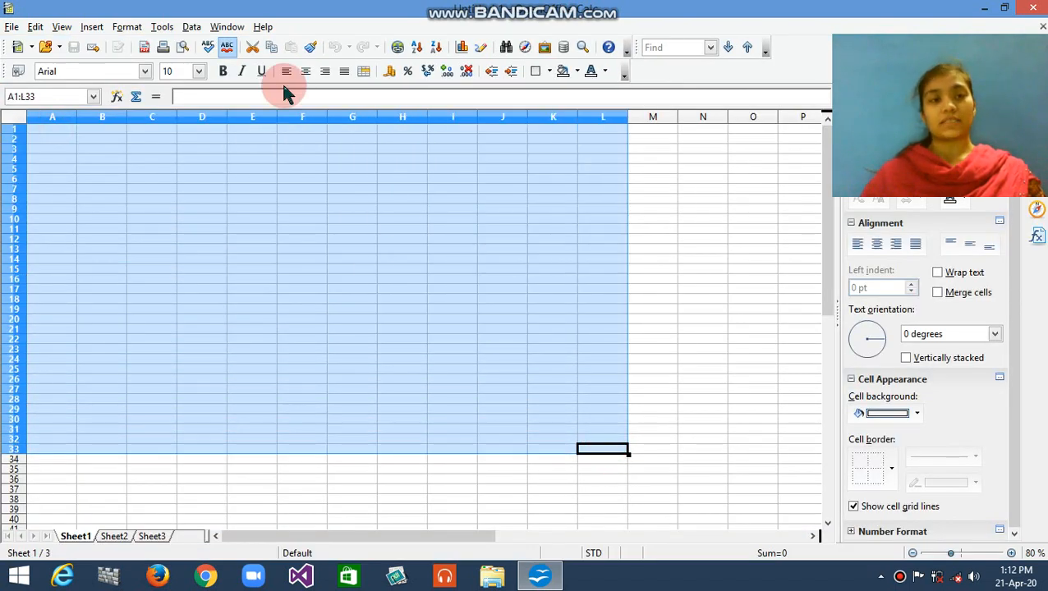
{"action": "left_click", "coordinate": [199, 72]}
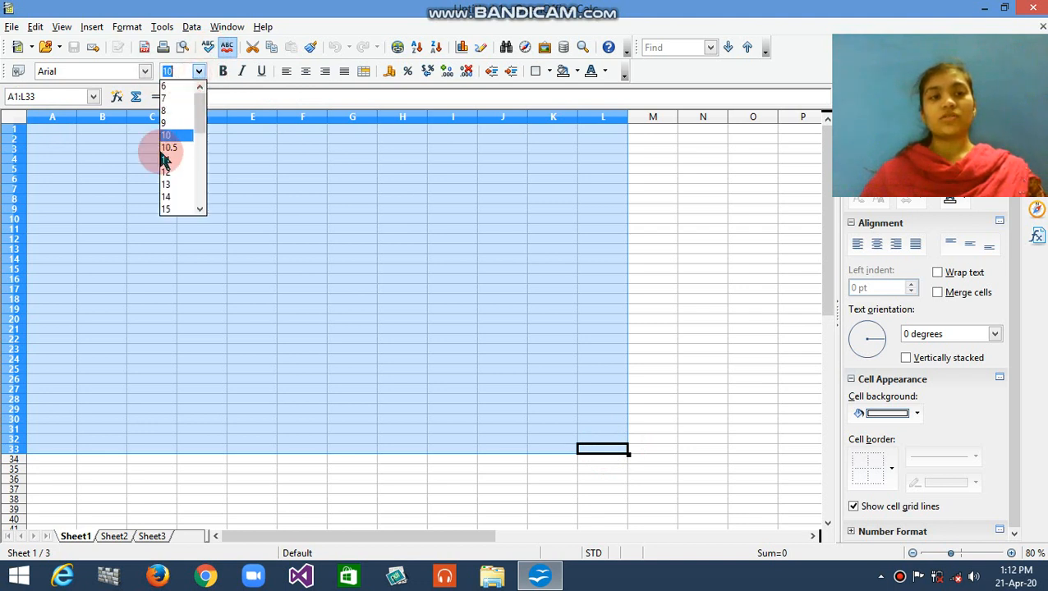
{"action": "scroll", "coordinate": [199, 210], "scroll_direction": "down", "scroll_amount": 5}
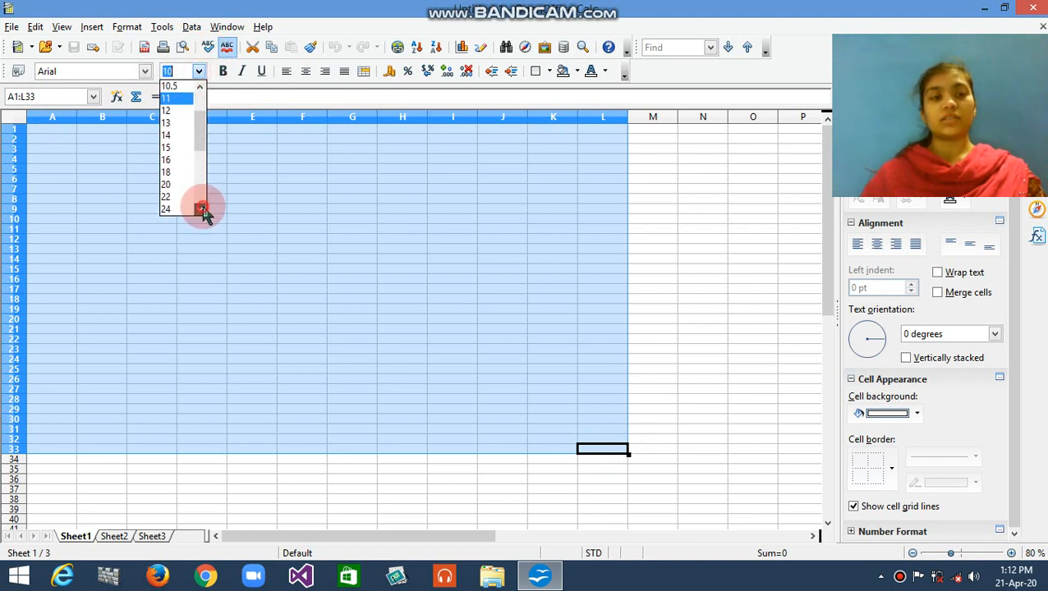
{"action": "left_click", "coordinate": [164, 197]}
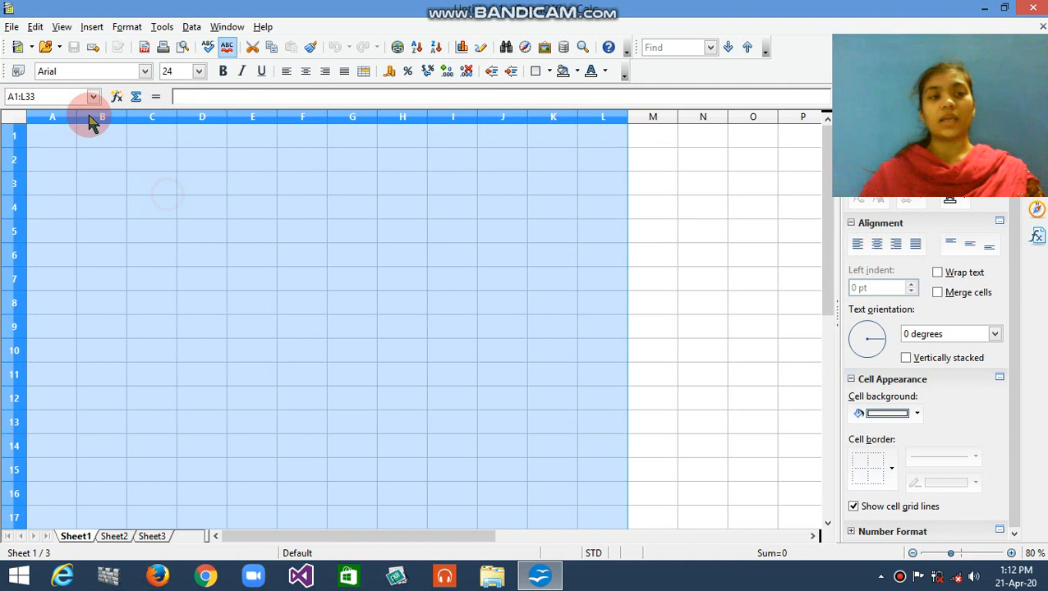
Change the font of the selected range A1:L33 to Times New Roman
{"action": "left_click", "coordinate": [94, 71]}
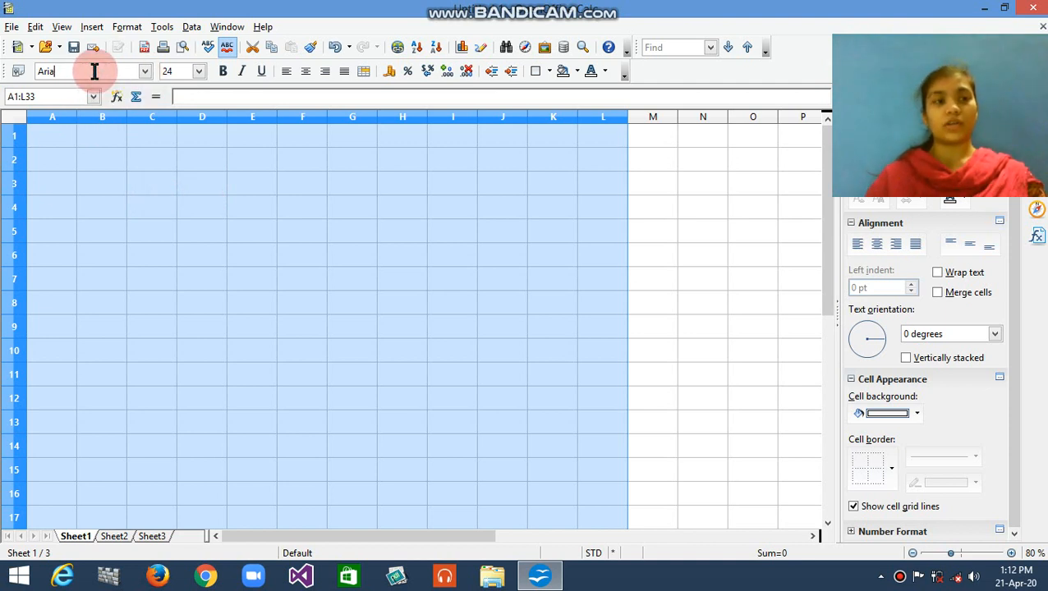
{"action": "key", "text": "BackSpace"}
{"action": "key", "text": "BackSpace"}
{"action": "key", "text": "BackSpace"}
{"action": "key", "text": "BackSpace"}
{"action": "key", "text": "BackSpace"}
{"action": "type", "text": "T"}
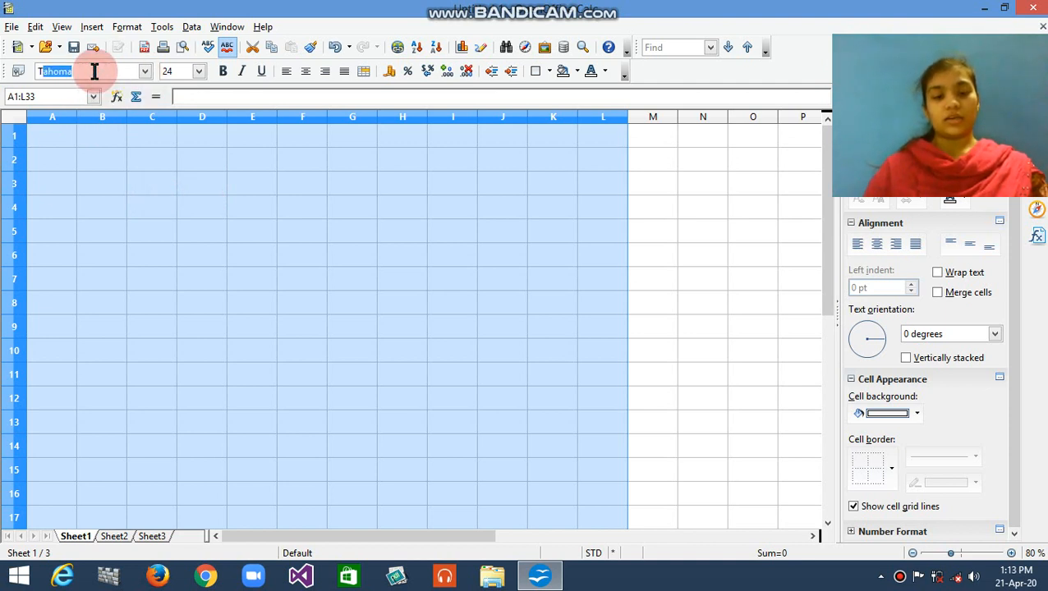
{"action": "type", "text": "imes New R"}
{"action": "key", "text": "Return"}
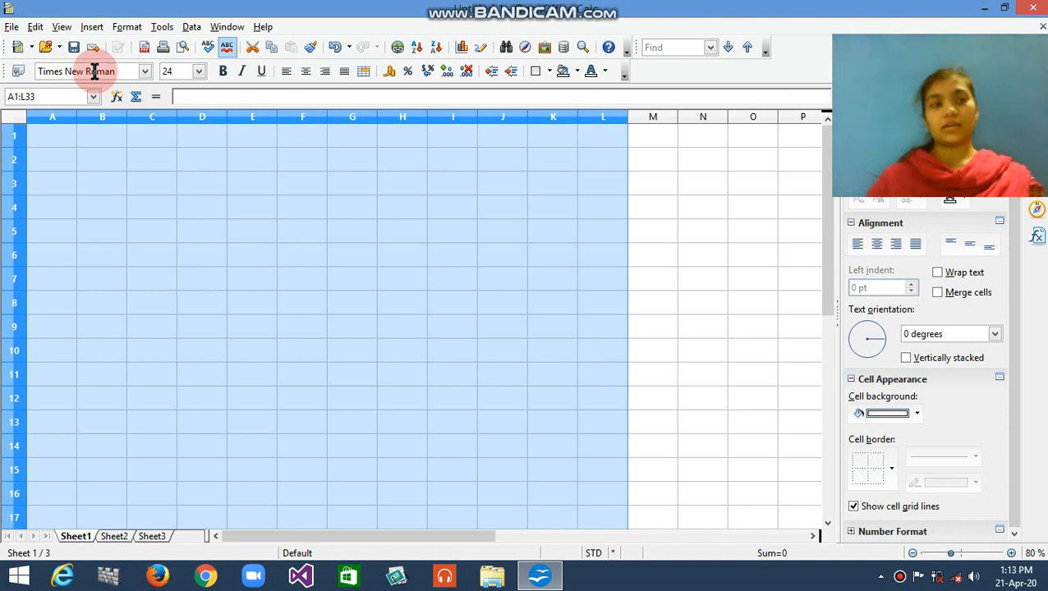
Enter "1. Sum()" in cell A1 as the first item of the function list
{"action": "left_click", "coordinate": [47, 144]}
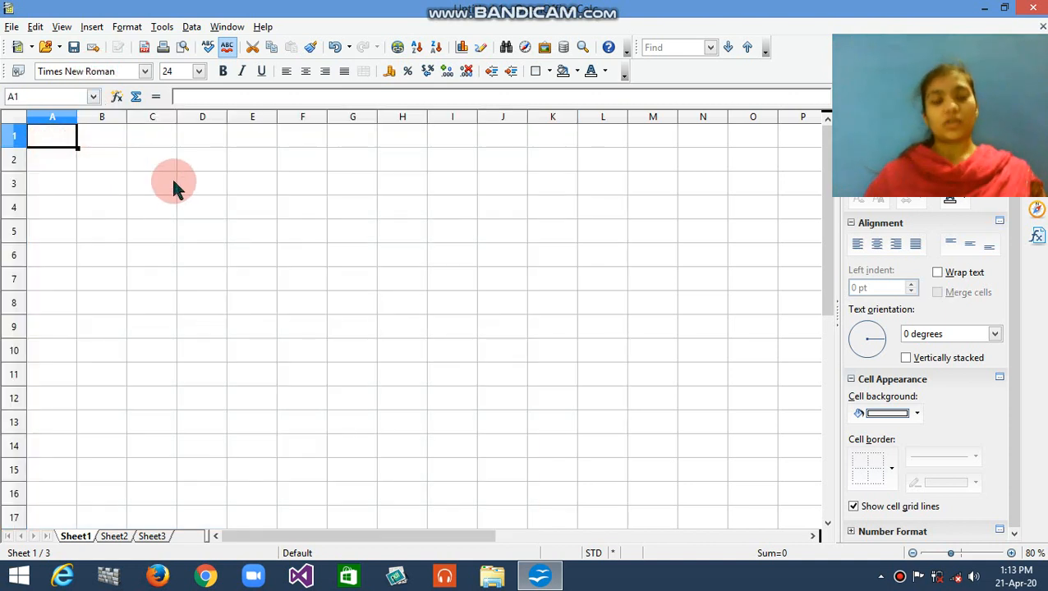
{"action": "type", "text": "1. S"}
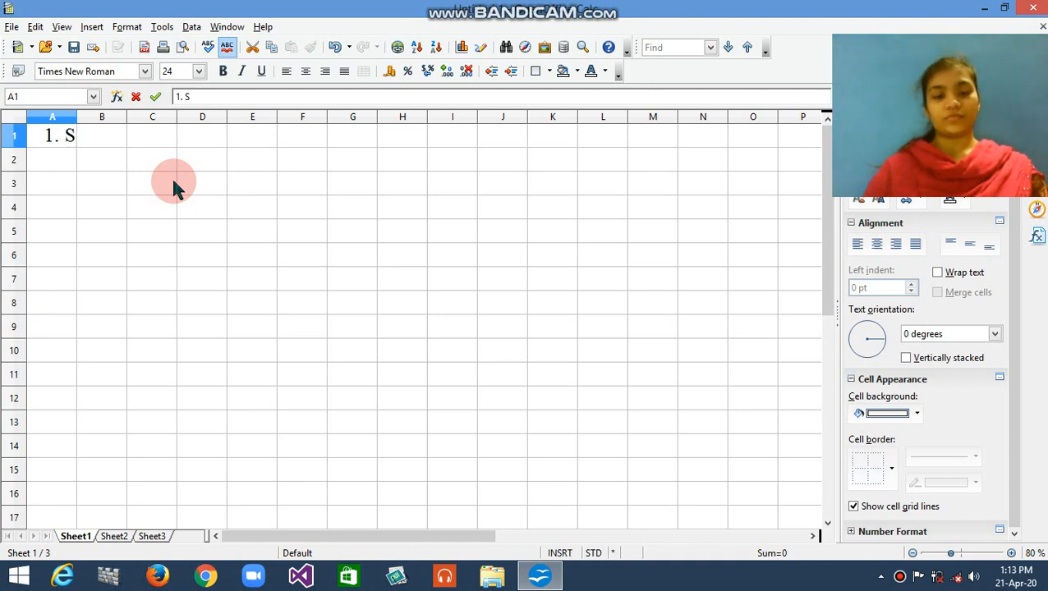
{"action": "type", "text": "um"}
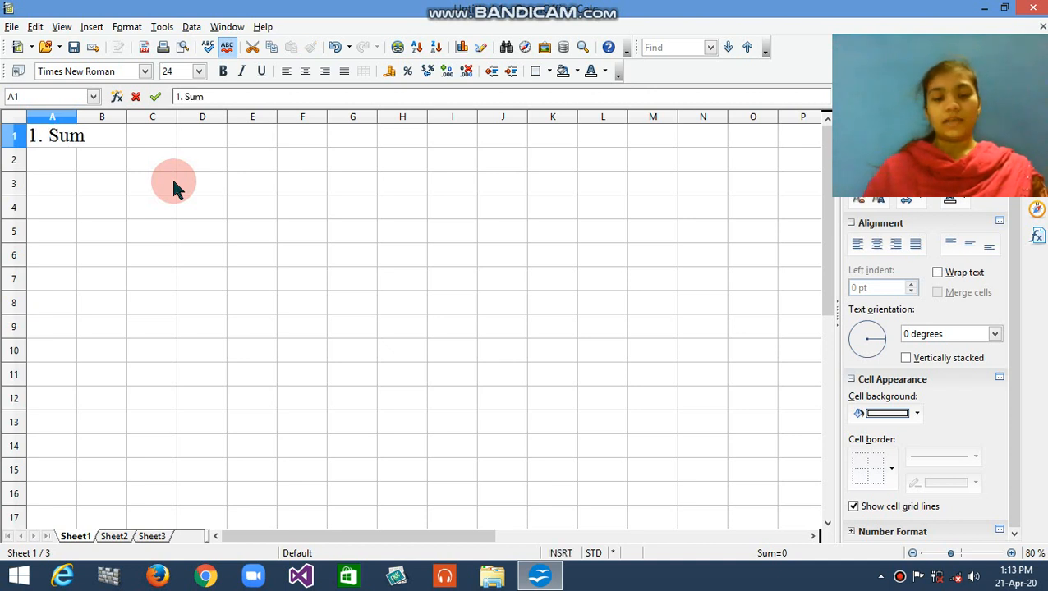
{"action": "type", "text": "()"}
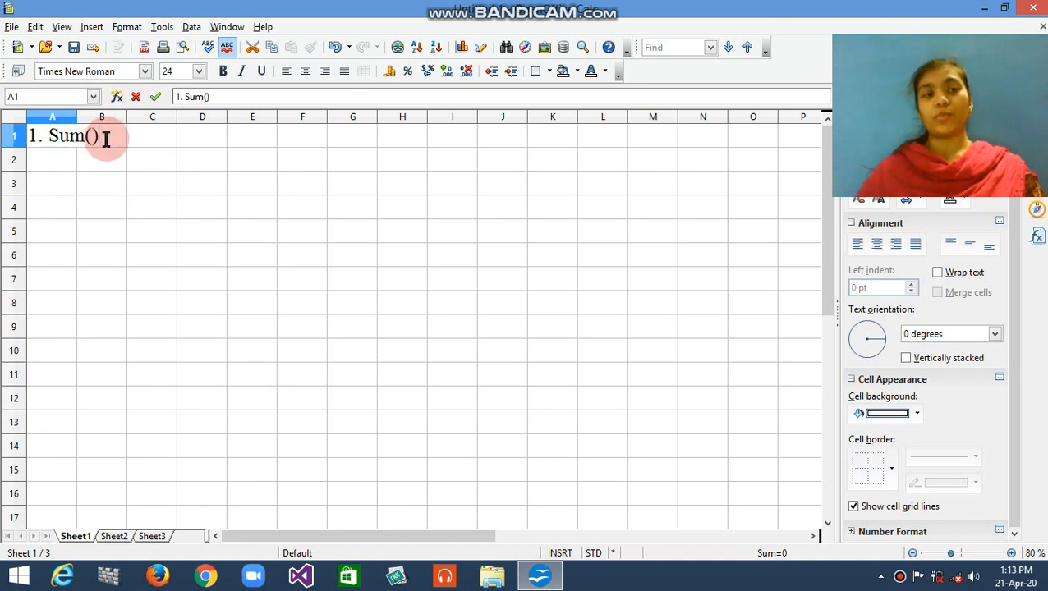
{"action": "key", "text": "Return"}
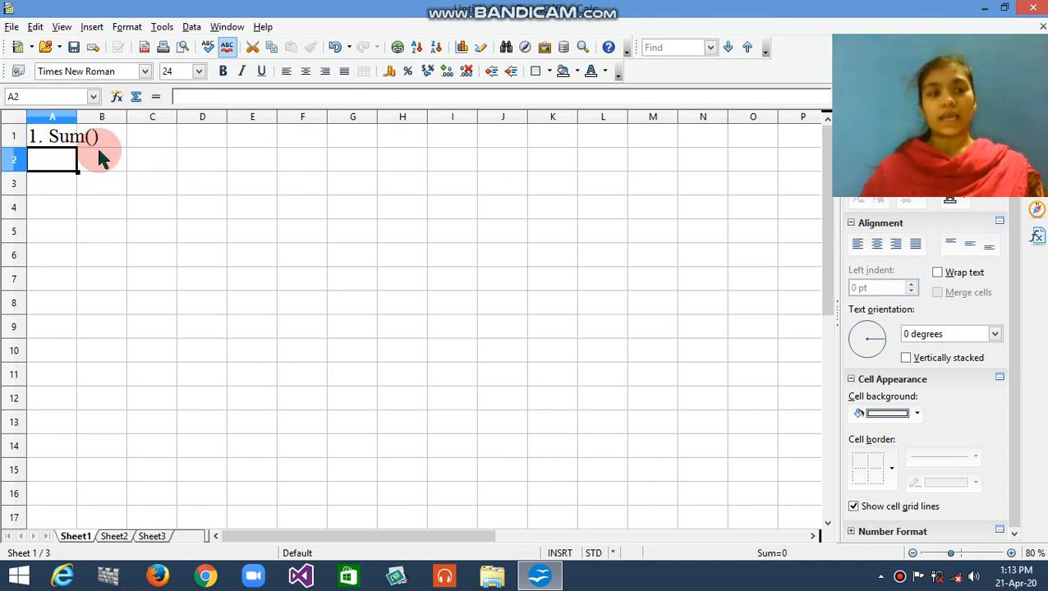
Enter "2. Average()" in cell A2 as the second item of the function list
{"action": "type", "text": "2. "}
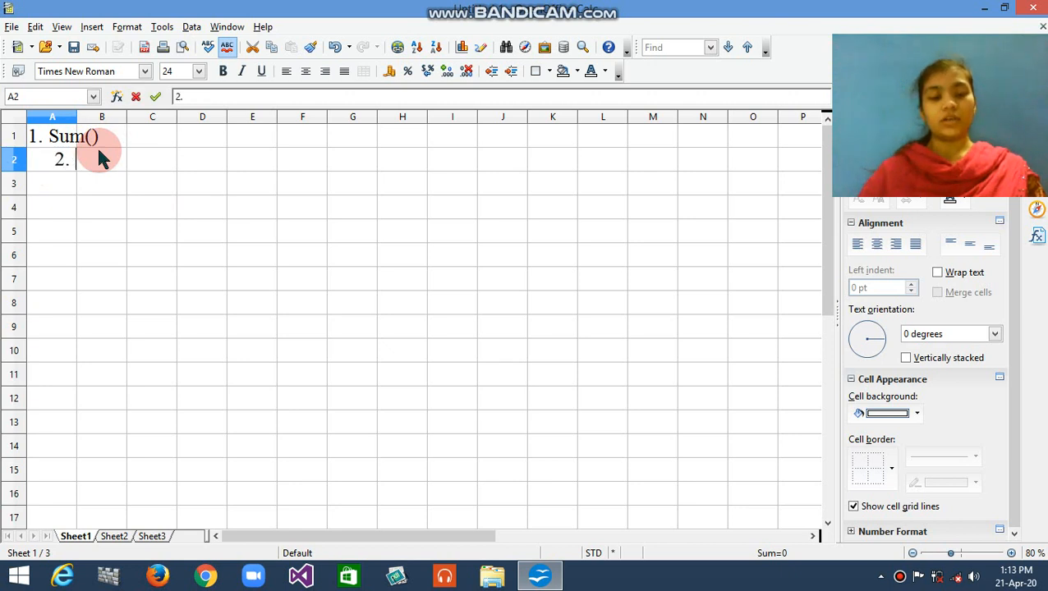
{"action": "type", "text": "Avera"}
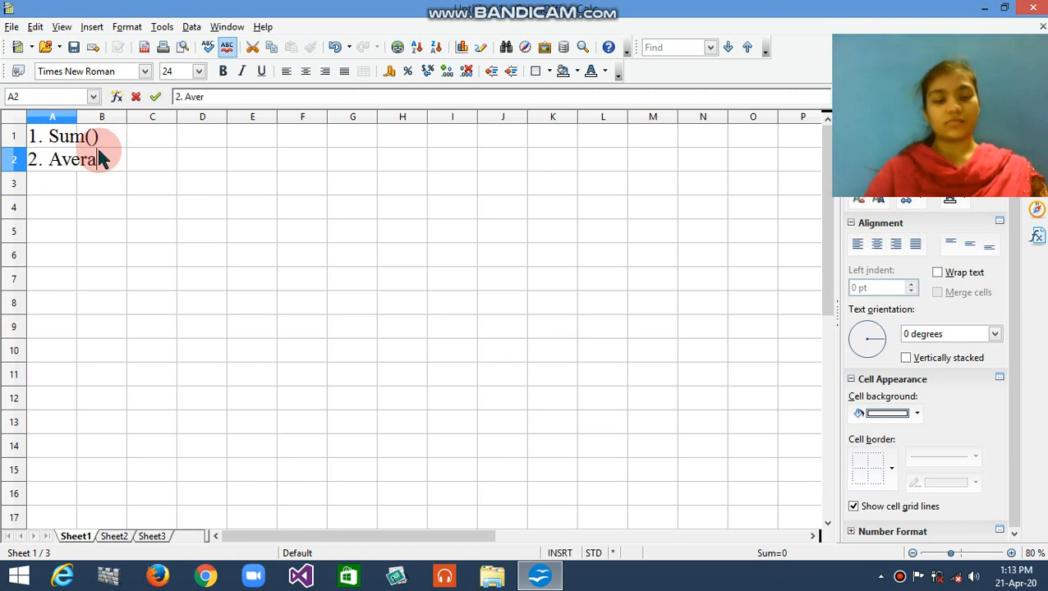
{"action": "type", "text": "ge"}
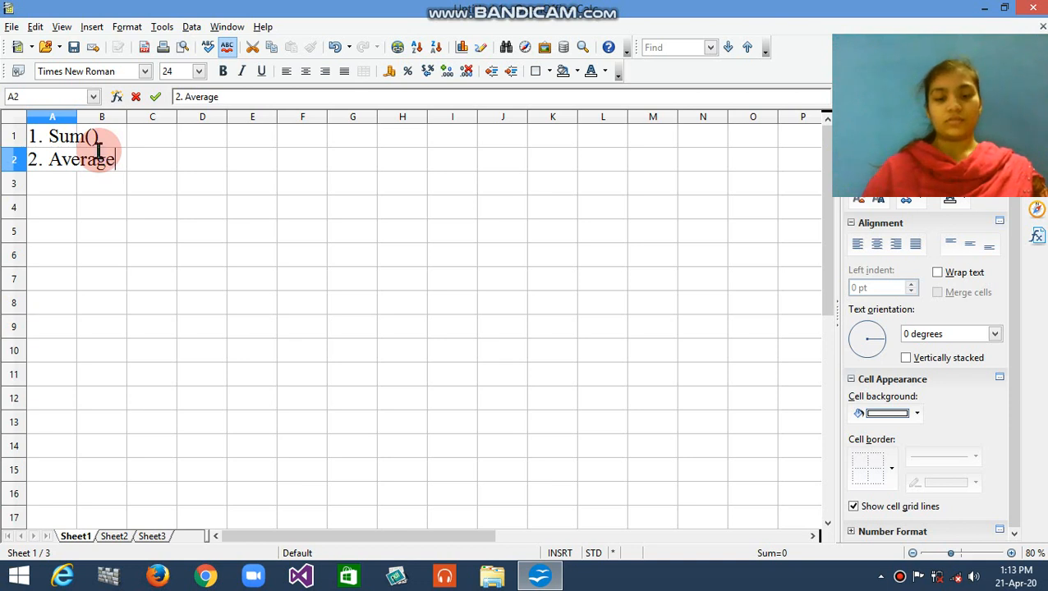
{"action": "type", "text": "()"}
{"action": "key", "text": "Return"}
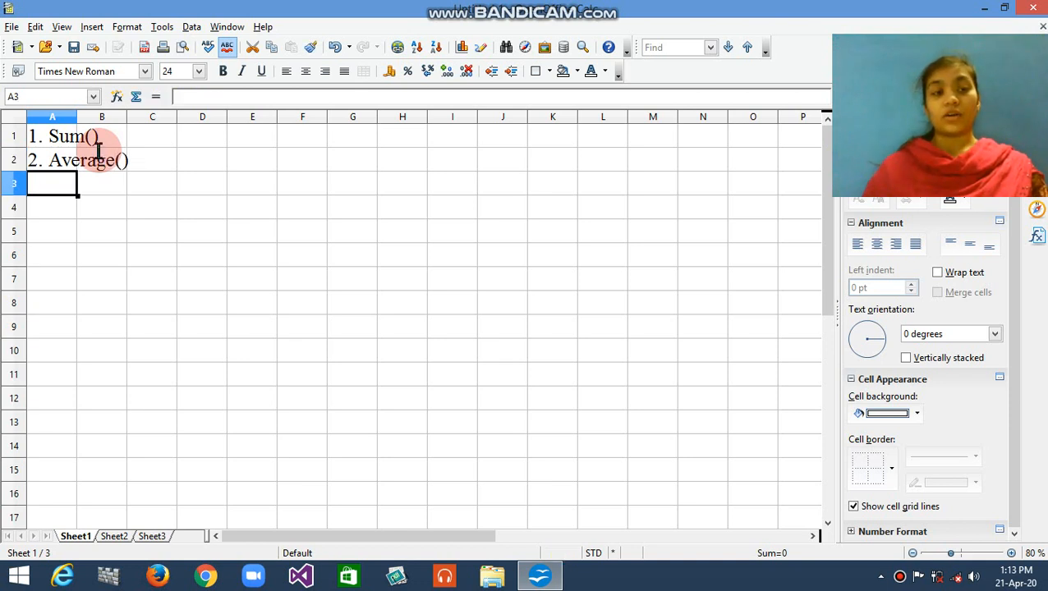
Leave row 3 empty and enter "3.MIN():find the minimum number" in cell A4
{"action": "key", "text": "Return"}
{"action": "type", "text": "3."}
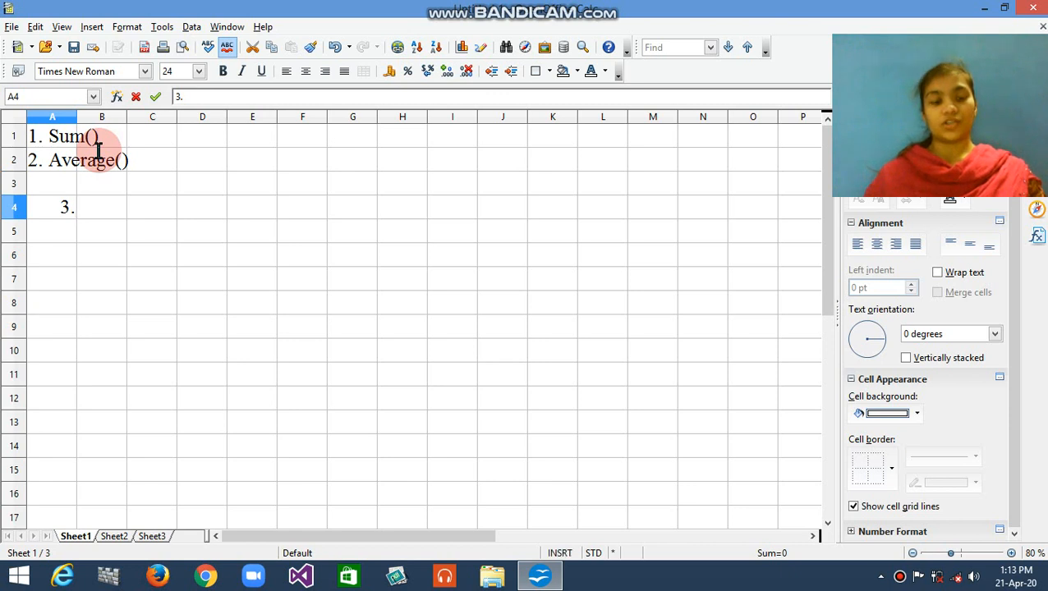
{"action": "type", "text": "MIN"}
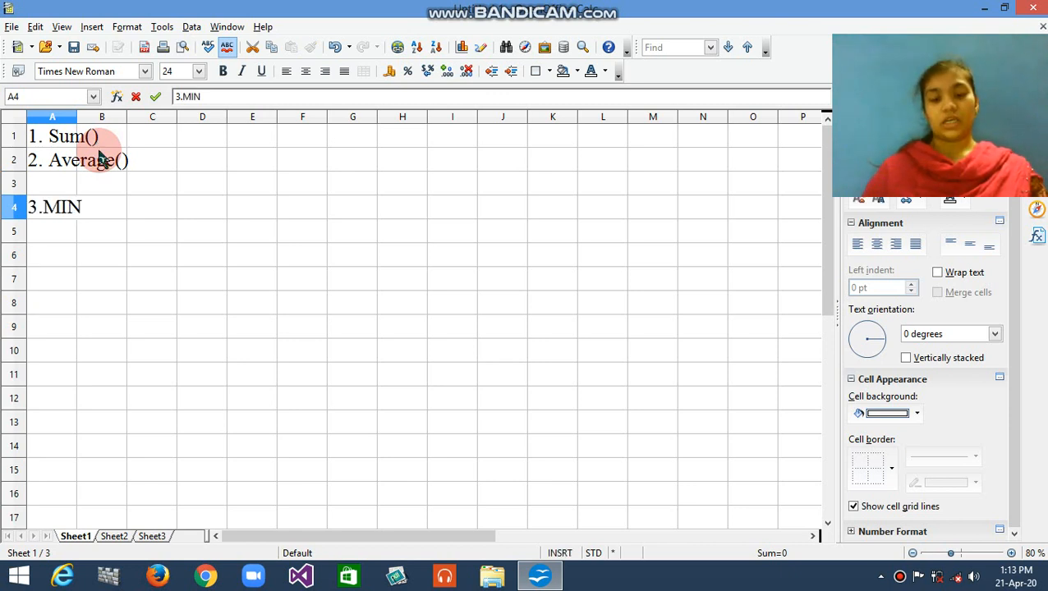
{"action": "type", "text": "()"}
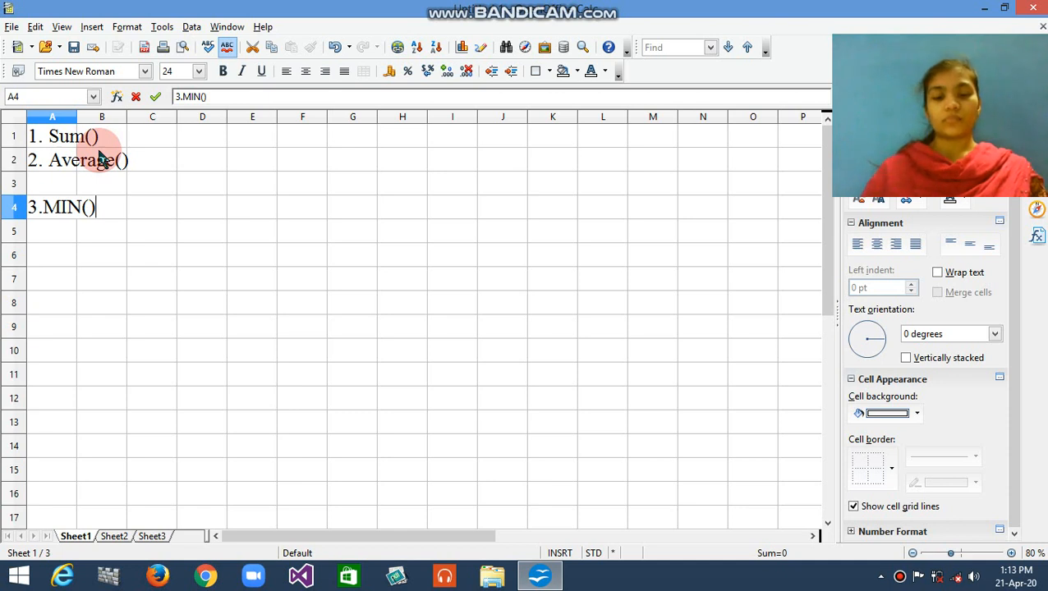
{"action": "type", "text": ":"}
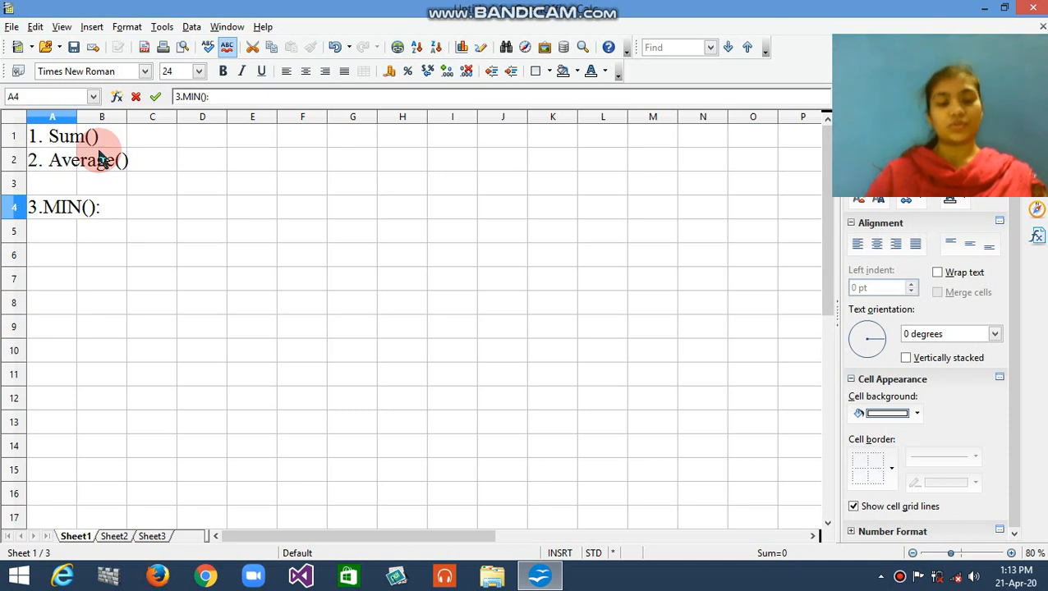
{"action": "type", "text": "find "}
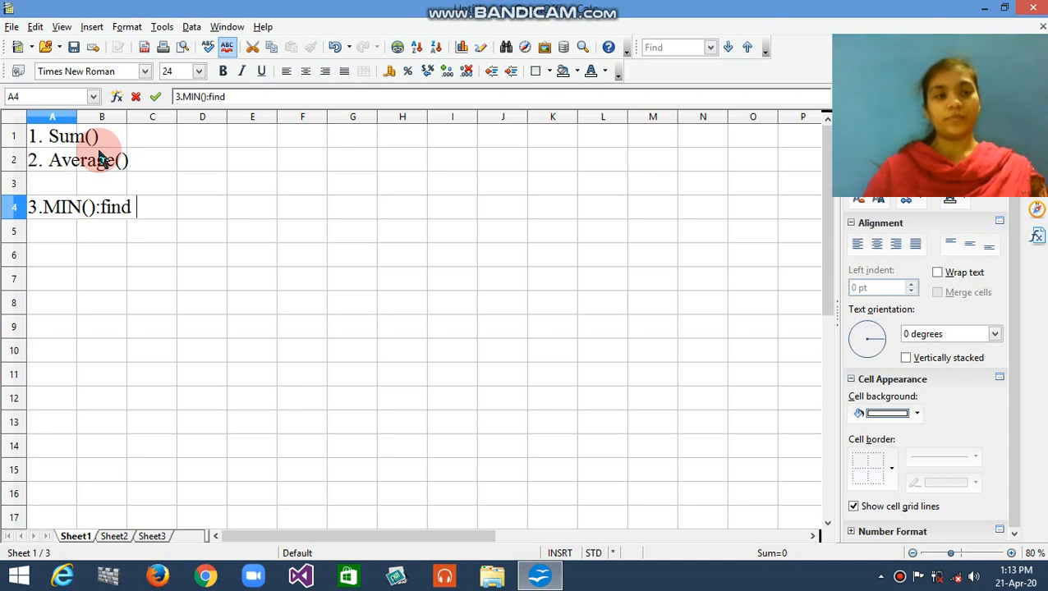
{"action": "type", "text": "the min"}
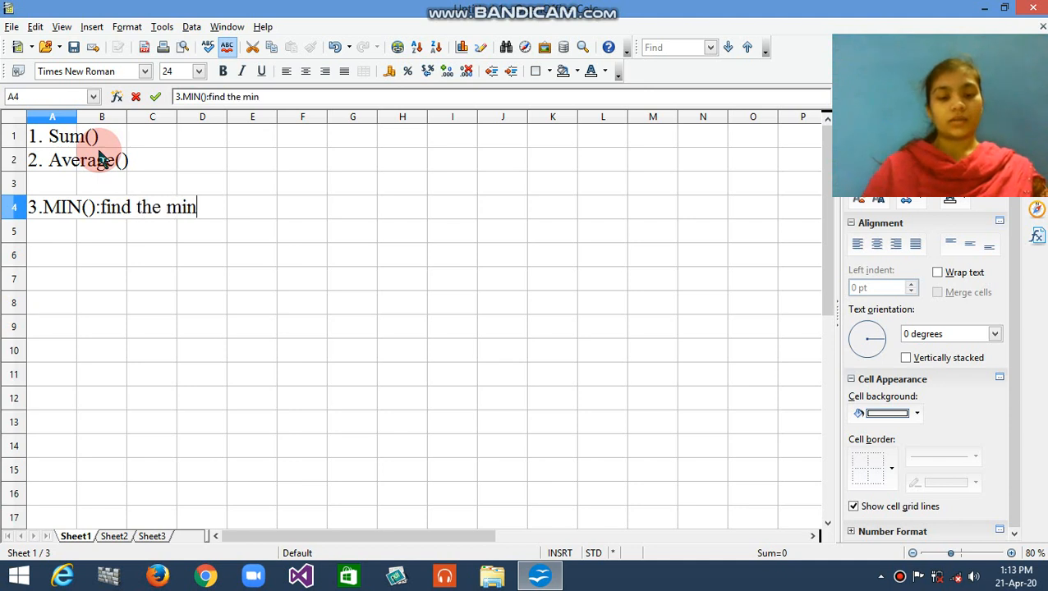
{"action": "type", "text": "imum "}
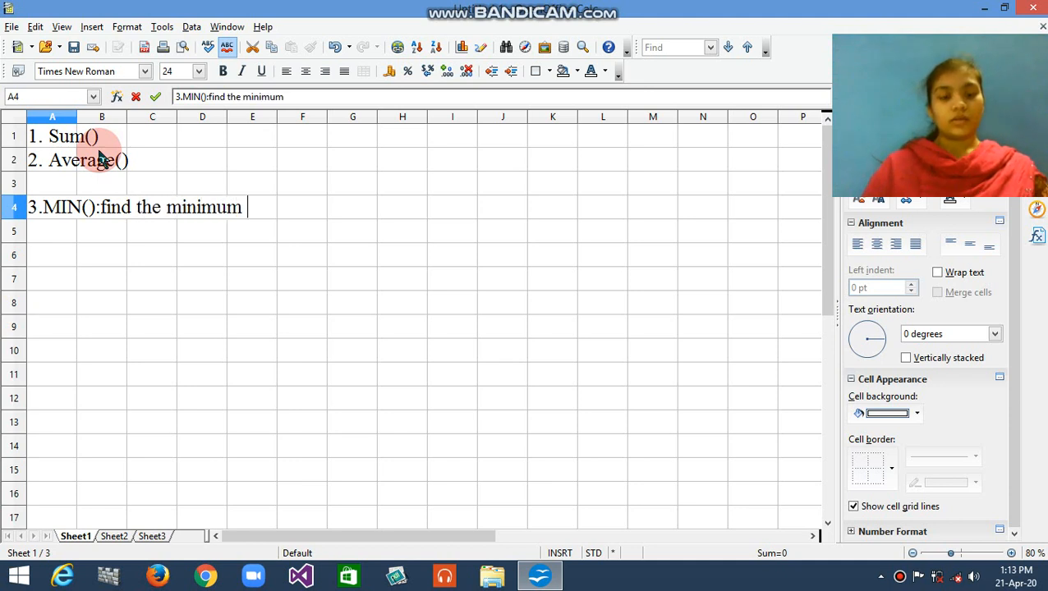
{"action": "type", "text": "number"}
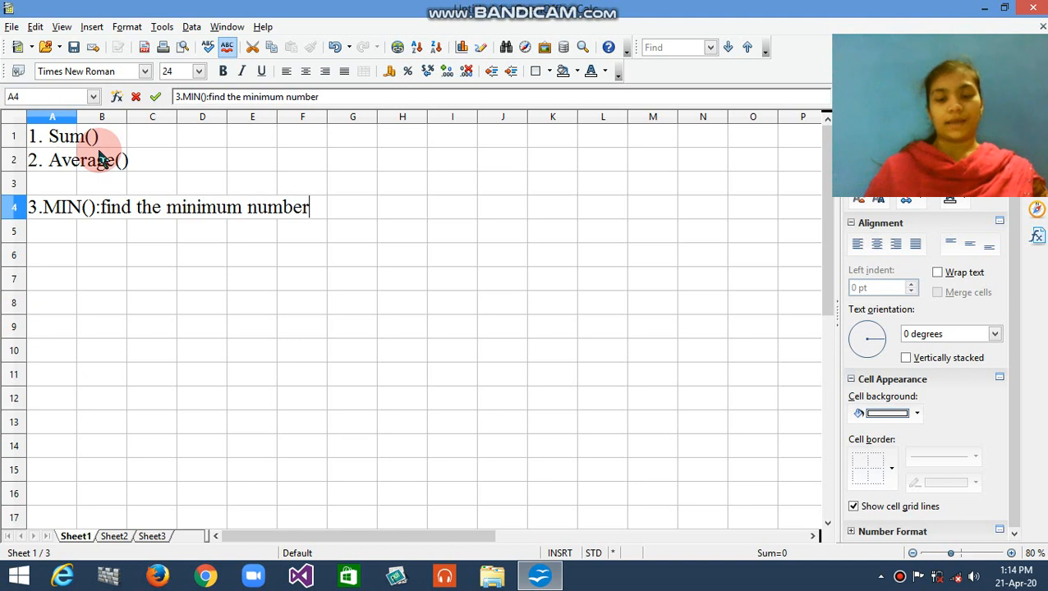
{"action": "key", "text": "Return"}
Write the MIN function's syntax line "syntax: =MIN(Range of the cell)" in cell A5
{"action": "type", "text": "s"}
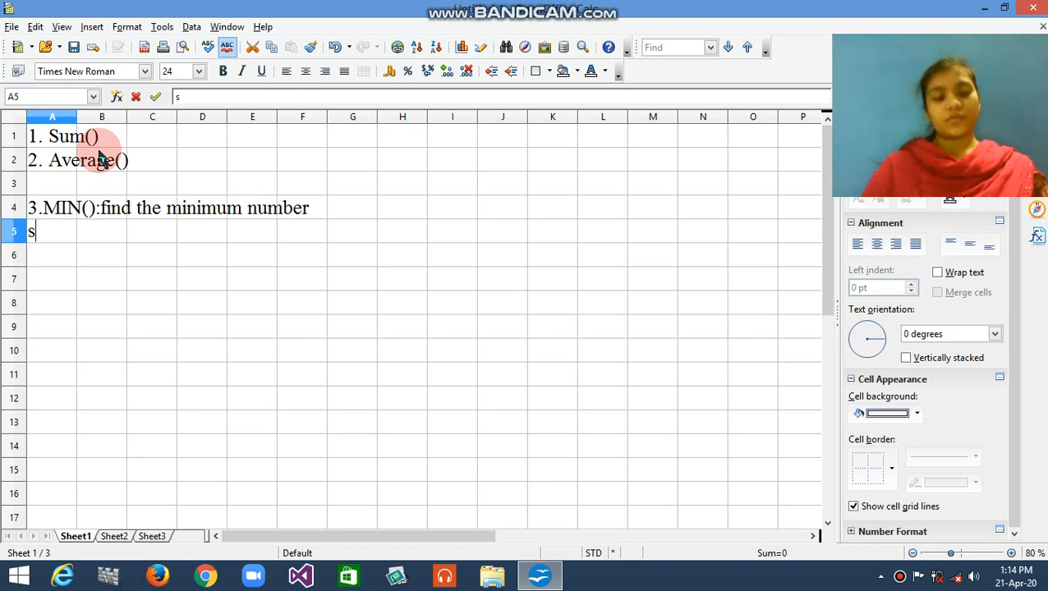
{"action": "type", "text": "yntax"}
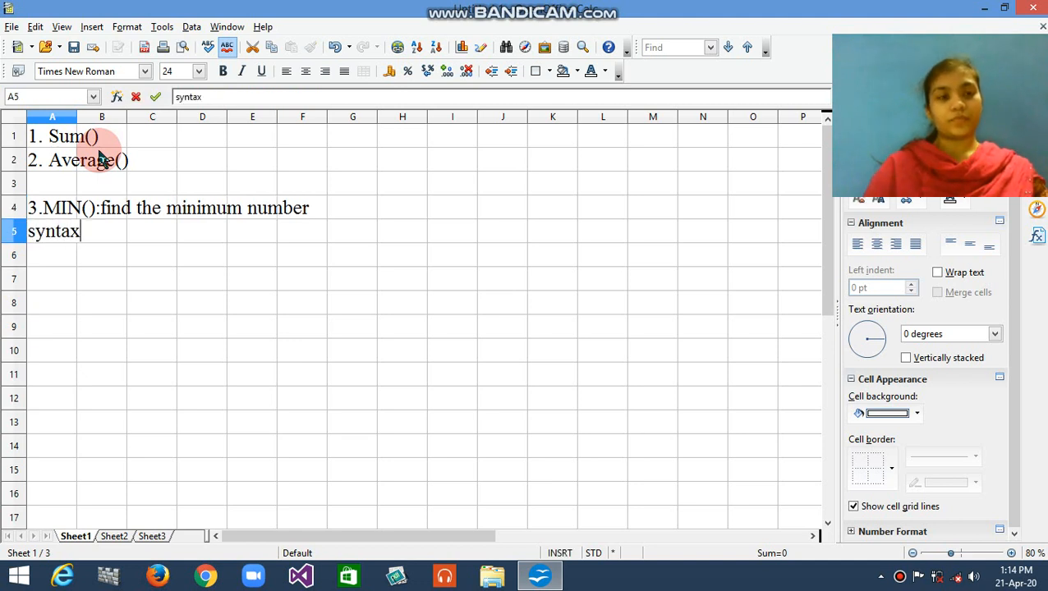
{"action": "type", "text": ": "}
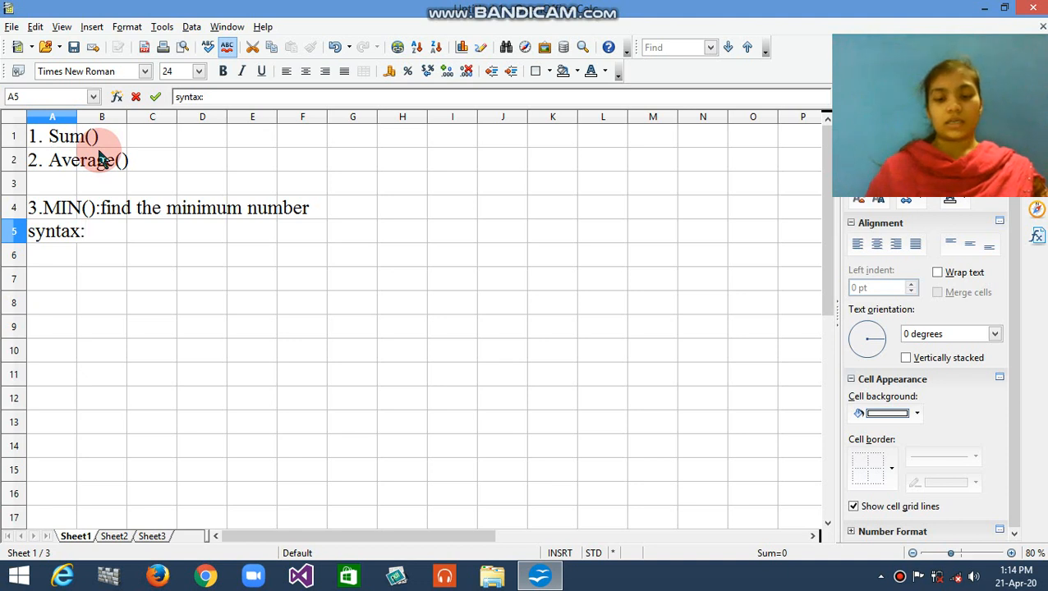
{"action": "type", "text": "="}
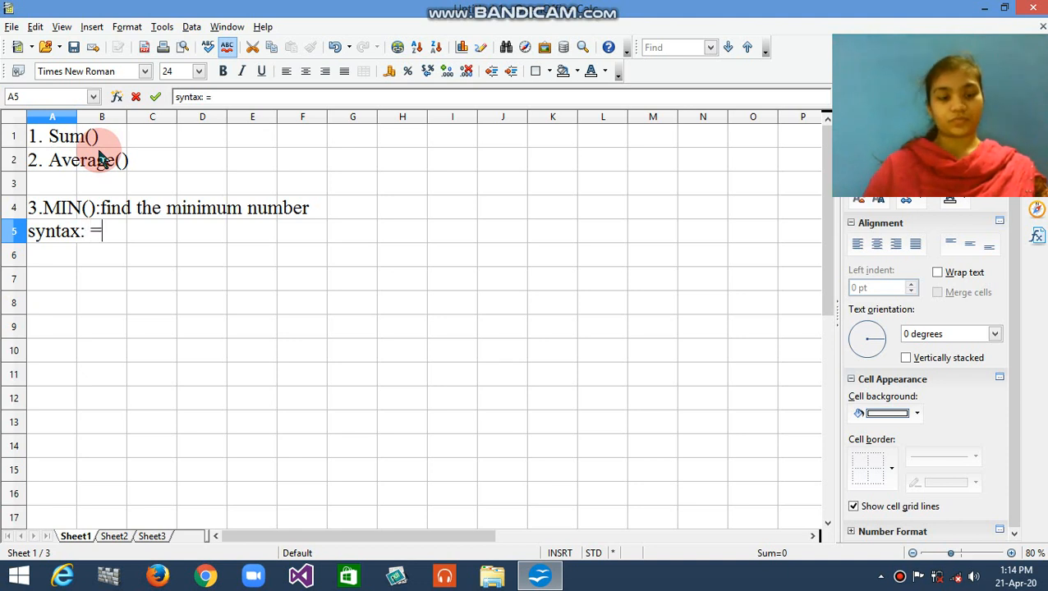
{"action": "type", "text": "MIN("}
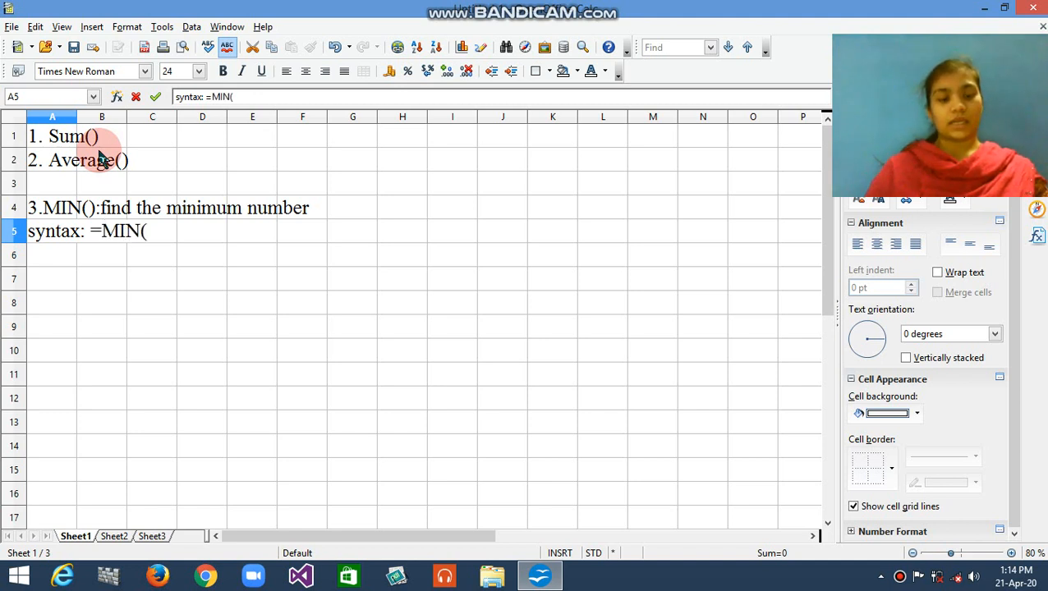
{"action": "type", "text": "Ra"}
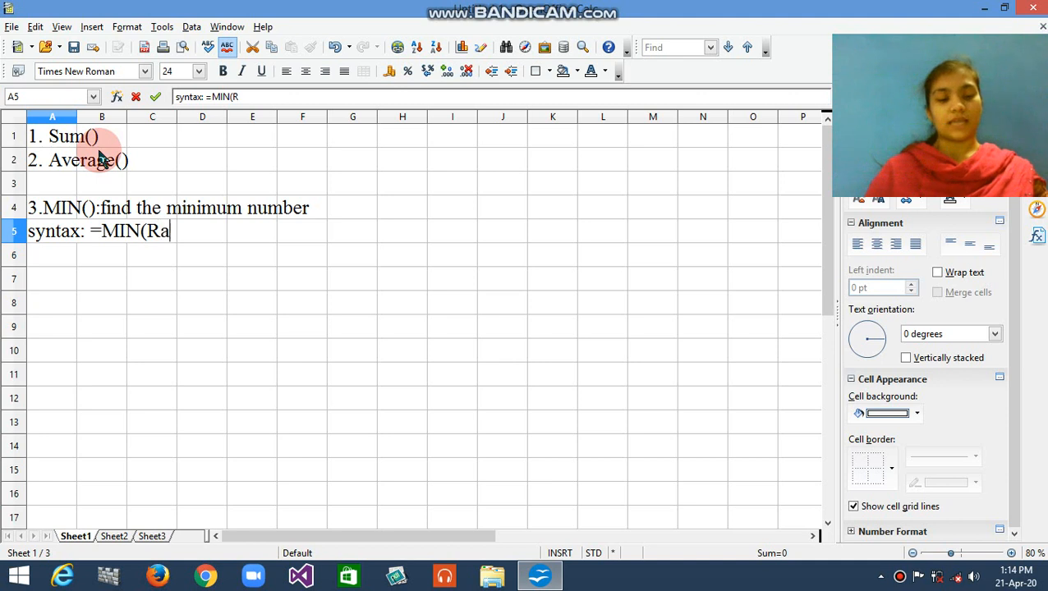
{"action": "type", "text": "nge of"}
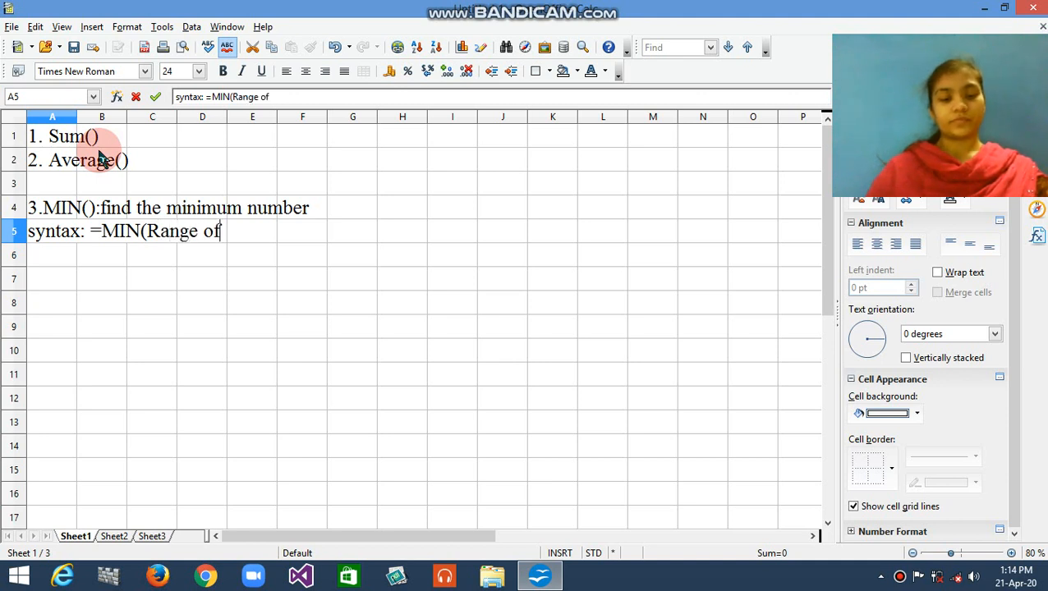
{"action": "type", "text": " the c"}
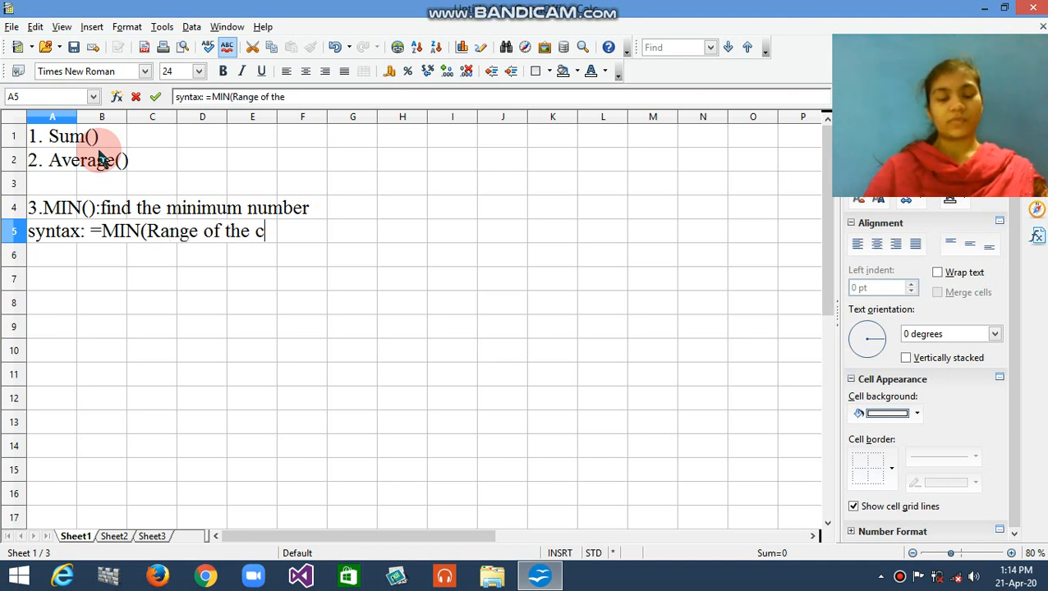
{"action": "type", "text": "ell"}
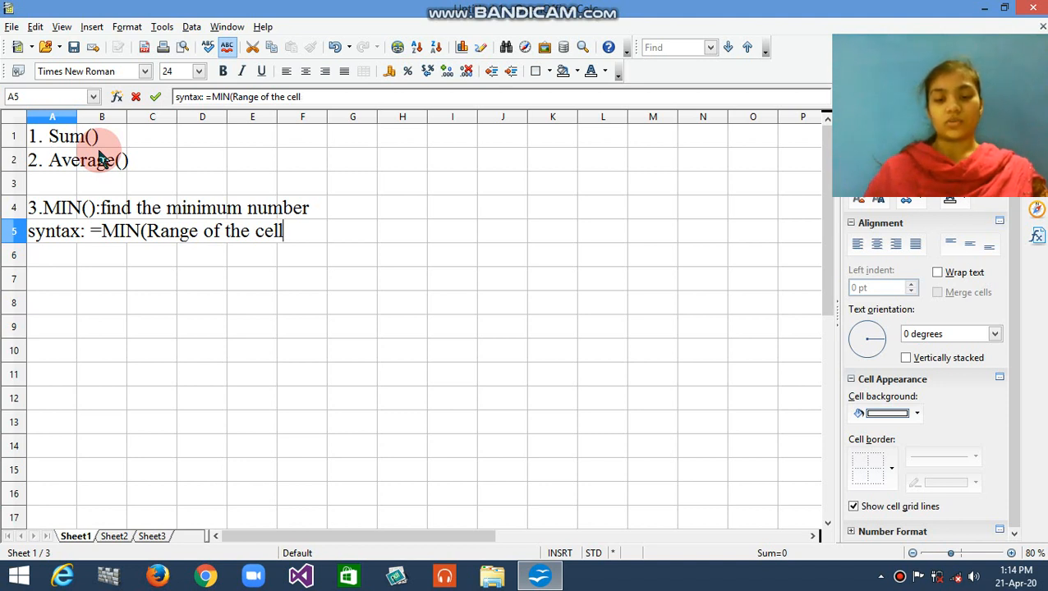
{"action": "type", "text": ")"}
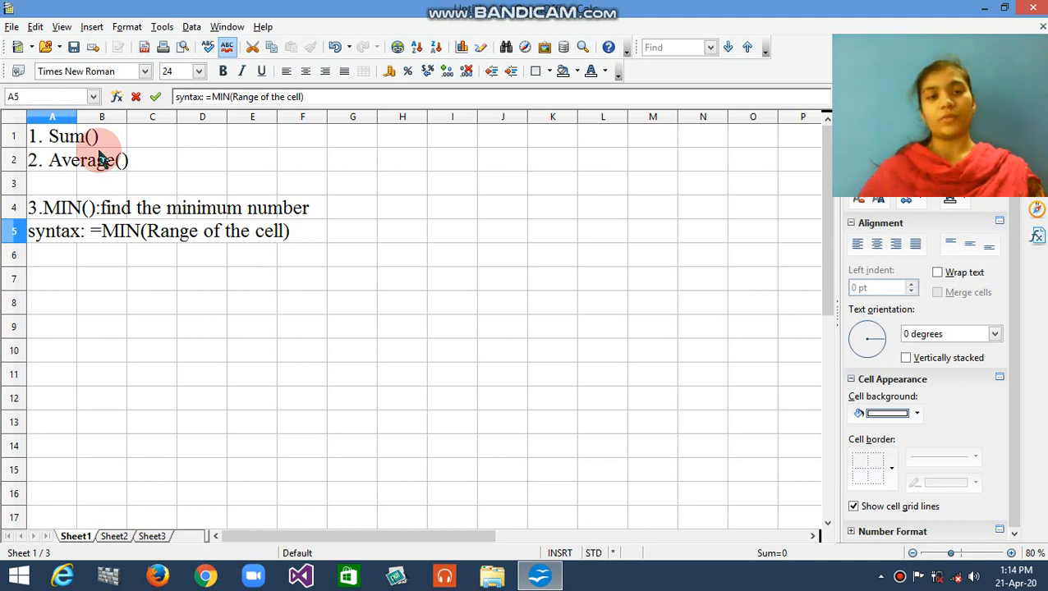
Enter the sample numbers 25, 89, 65, 45, 74, 12 and 36 down cells H3 to H9
{"action": "left_click", "coordinate": [400, 179]}
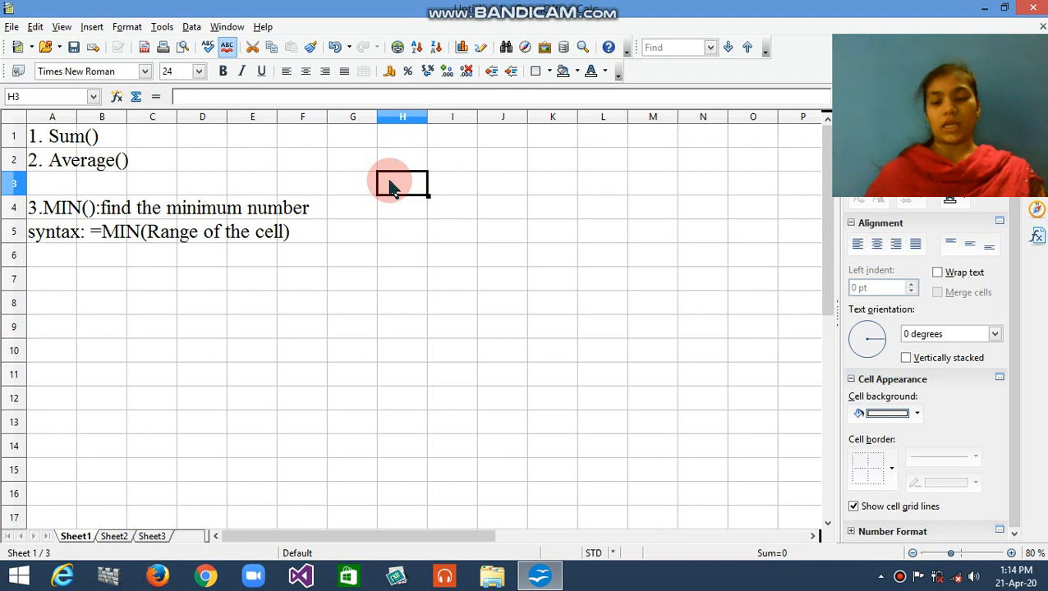
{"action": "type", "text": "25"}
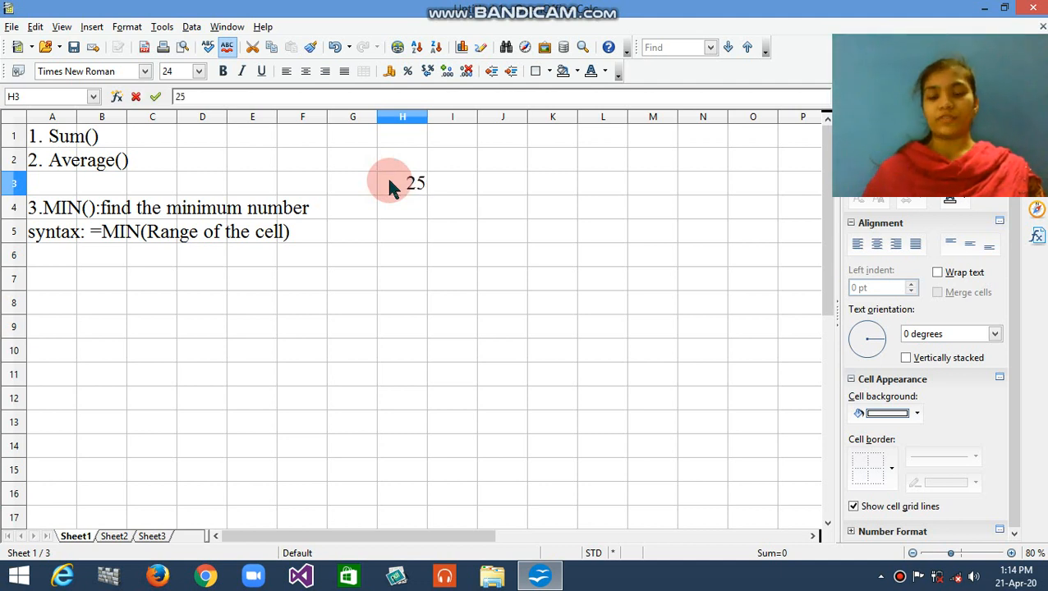
{"action": "key", "text": "Return"}
{"action": "type", "text": "89"}
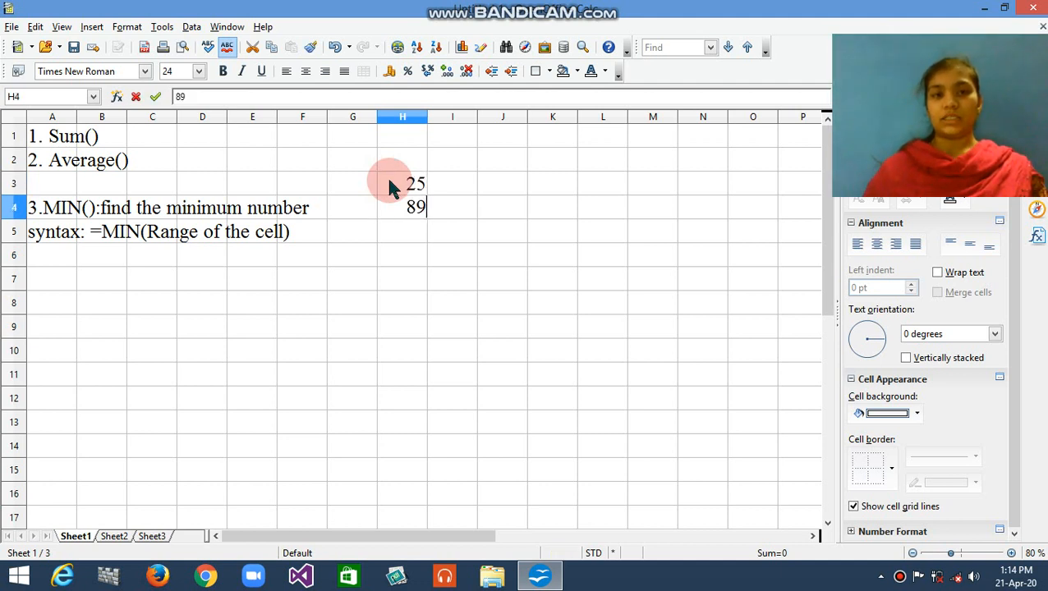
{"action": "key", "text": "Return"}
{"action": "type", "text": "65"}
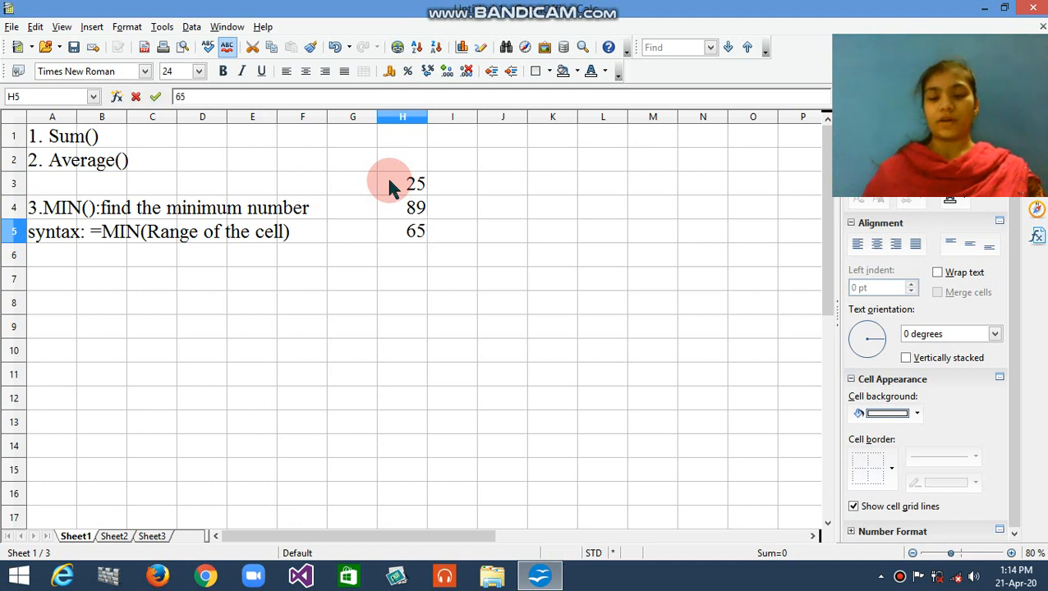
{"action": "key", "text": "Return"}
{"action": "type", "text": "45"}
{"action": "key", "text": "Return"}
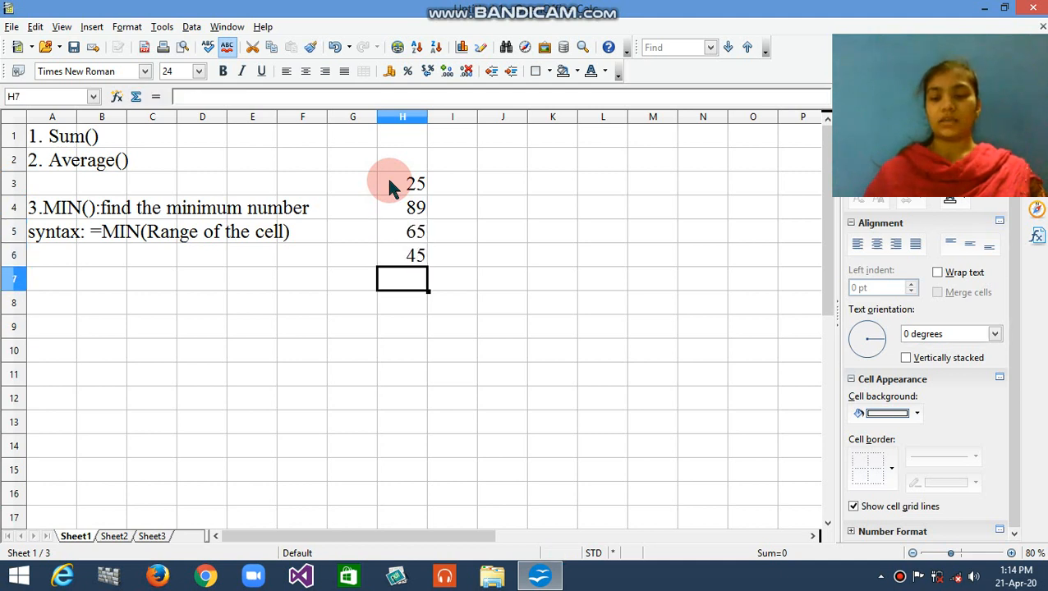
{"action": "type", "text": "74"}
{"action": "key", "text": "Return"}
{"action": "type", "text": "12"}
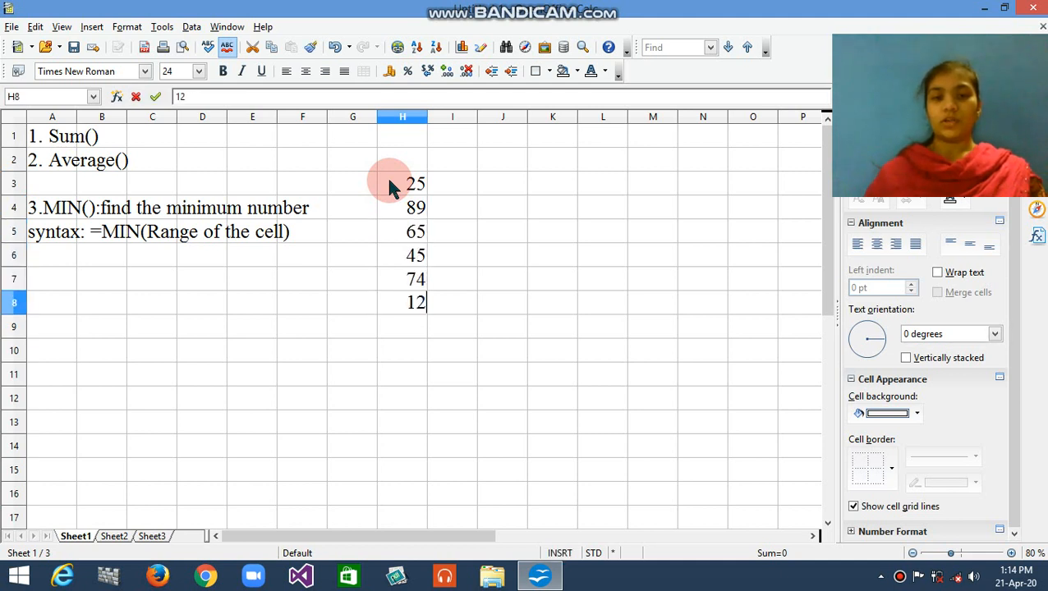
{"action": "key", "text": "Return"}
{"action": "type", "text": "36"}
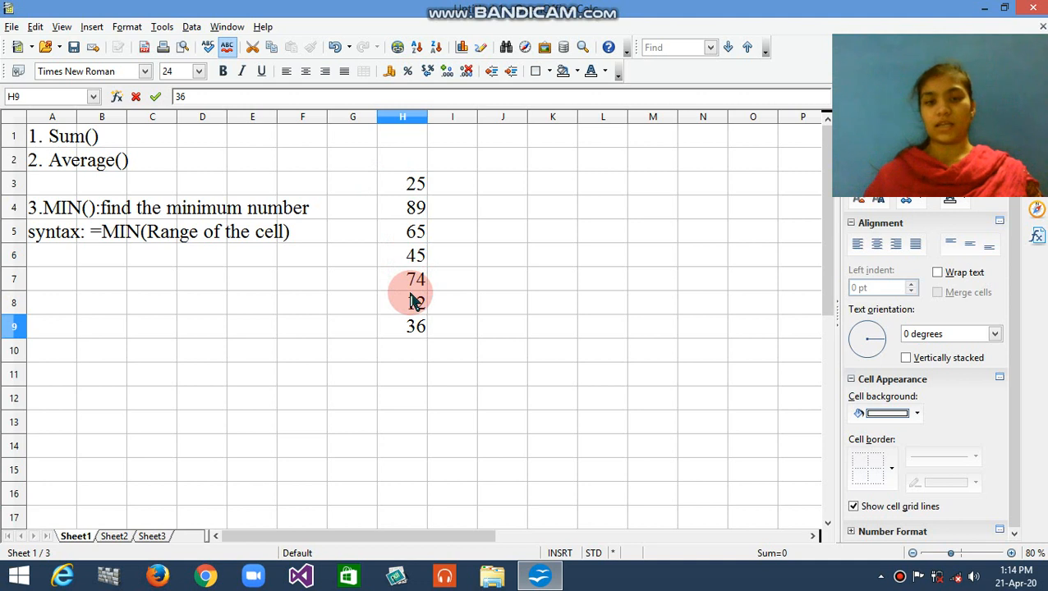
{"action": "key", "text": "Return"}
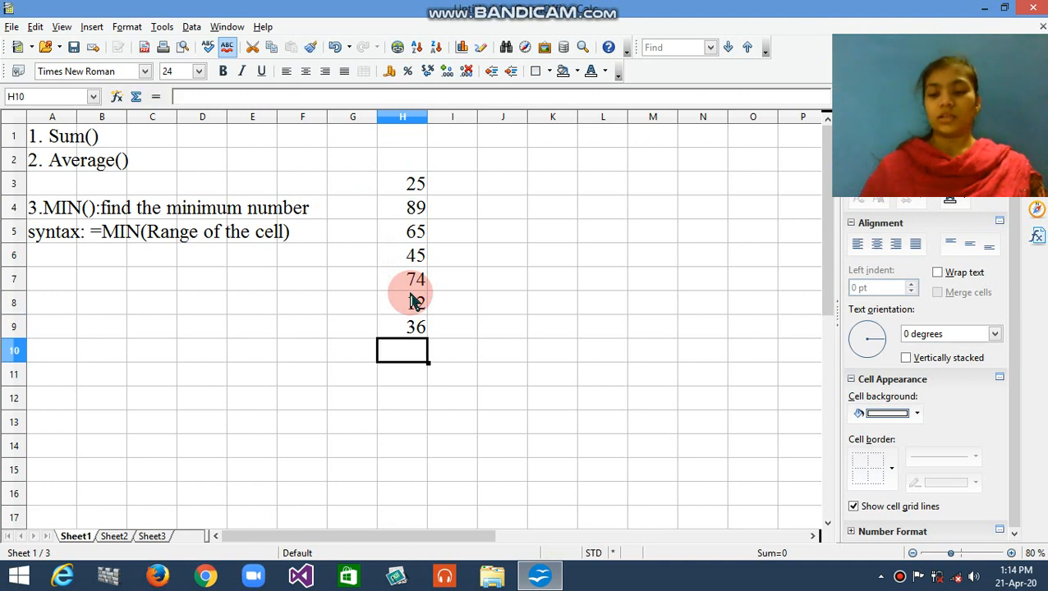
{"action": "type", "text": "023"}
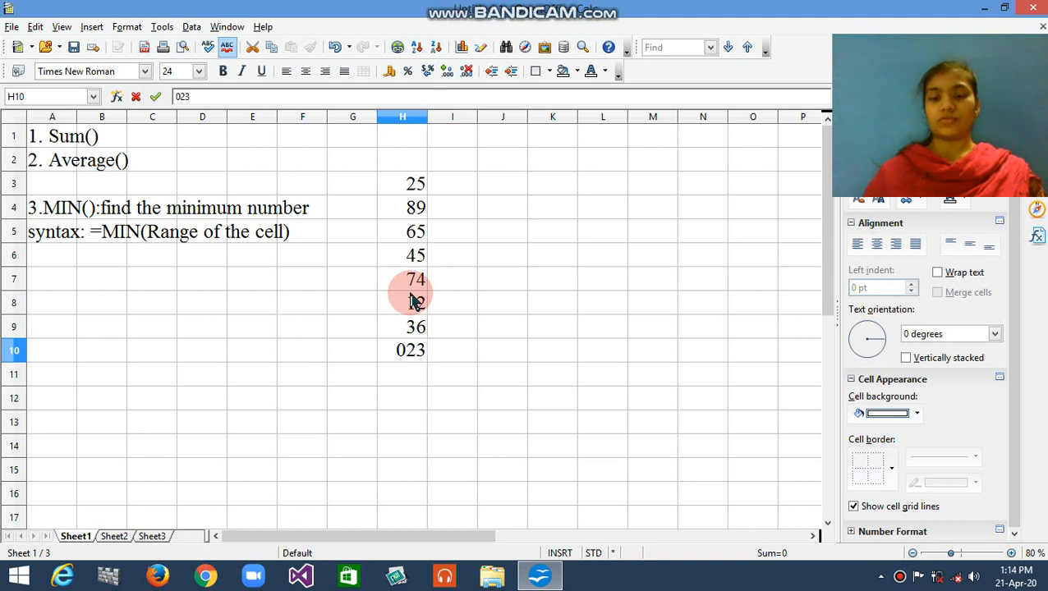
{"action": "key", "text": "BackSpace"}
{"action": "key", "text": "Return"}
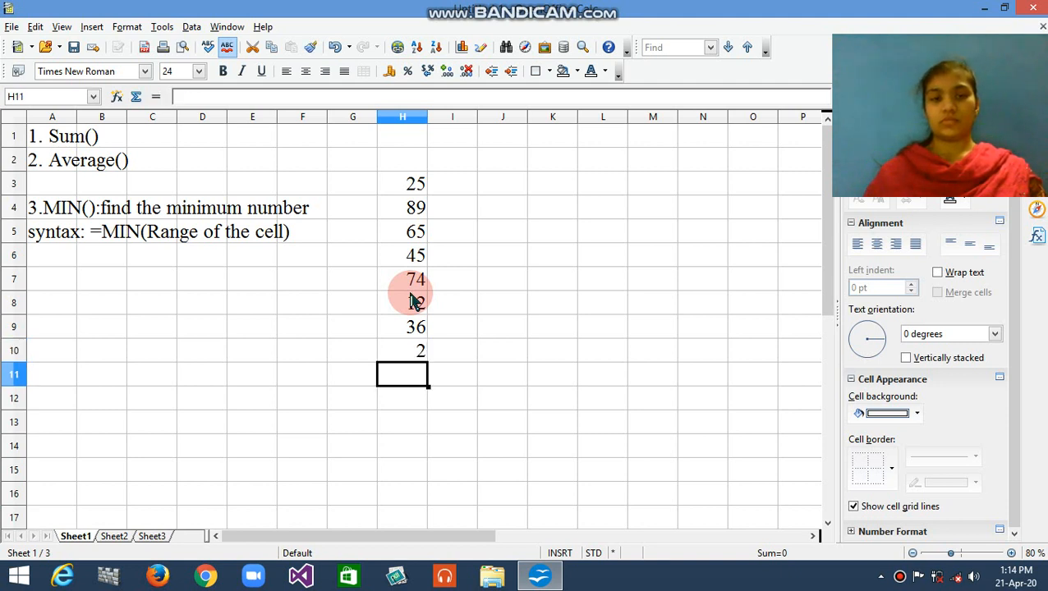
{"action": "key", "text": "Up"}
{"action": "key", "text": "Delete"}
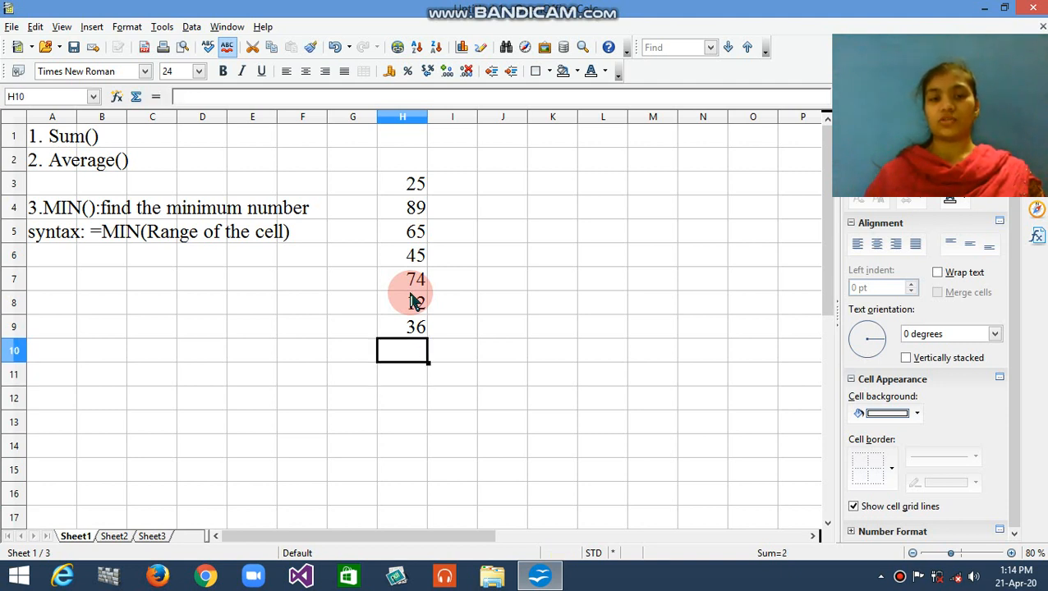
Enter 64 in cell H10 as the last number of the sample column
{"action": "type", "text": "64"}
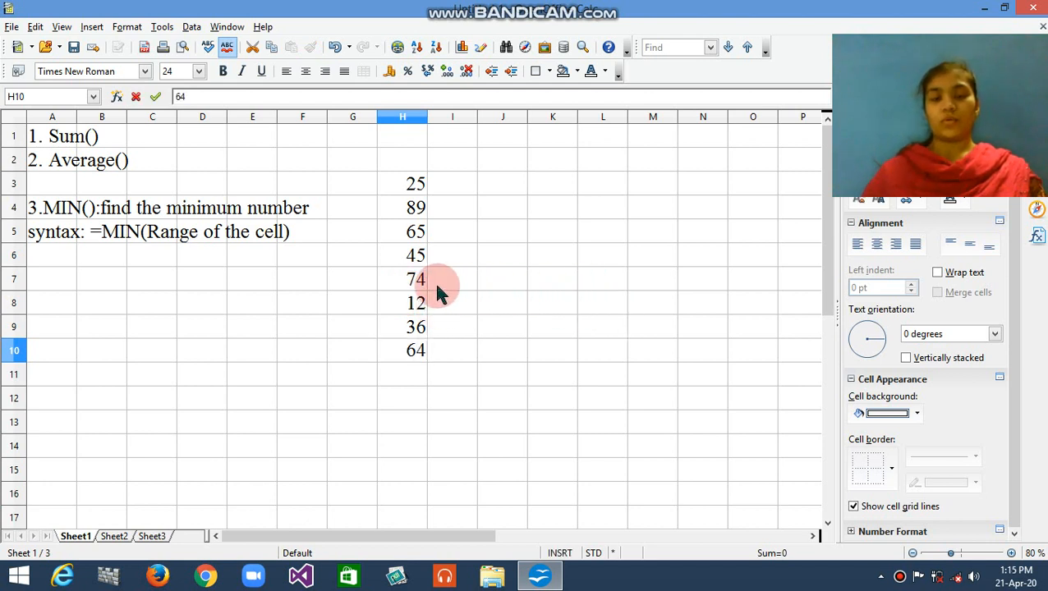
{"action": "left_click", "coordinate": [448, 285]}
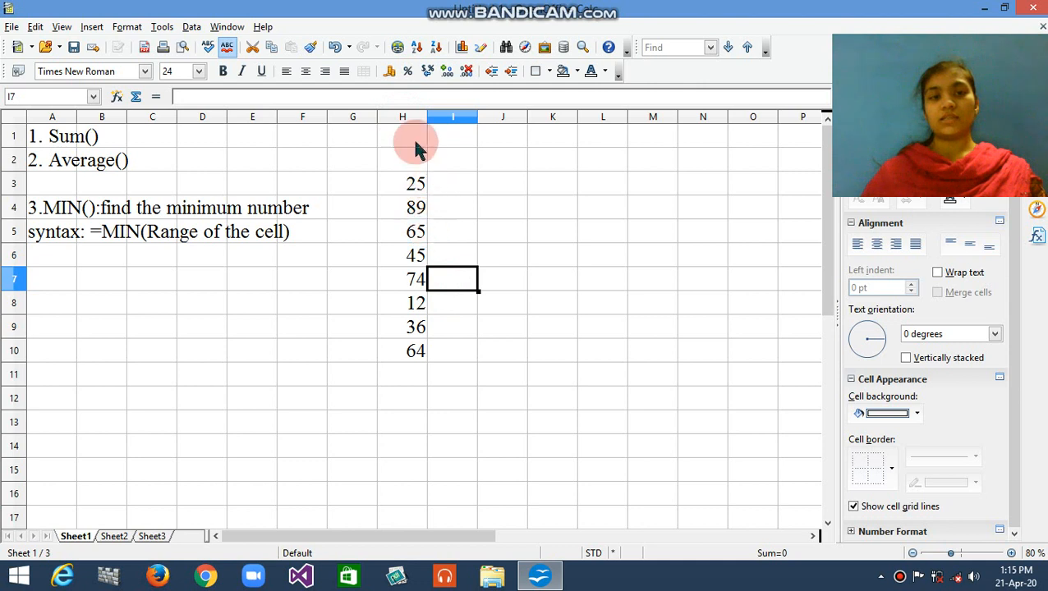
Examine the number column from H3 to H10 to identify the first and last cell references of its range
{"action": "left_click", "coordinate": [402, 181]}
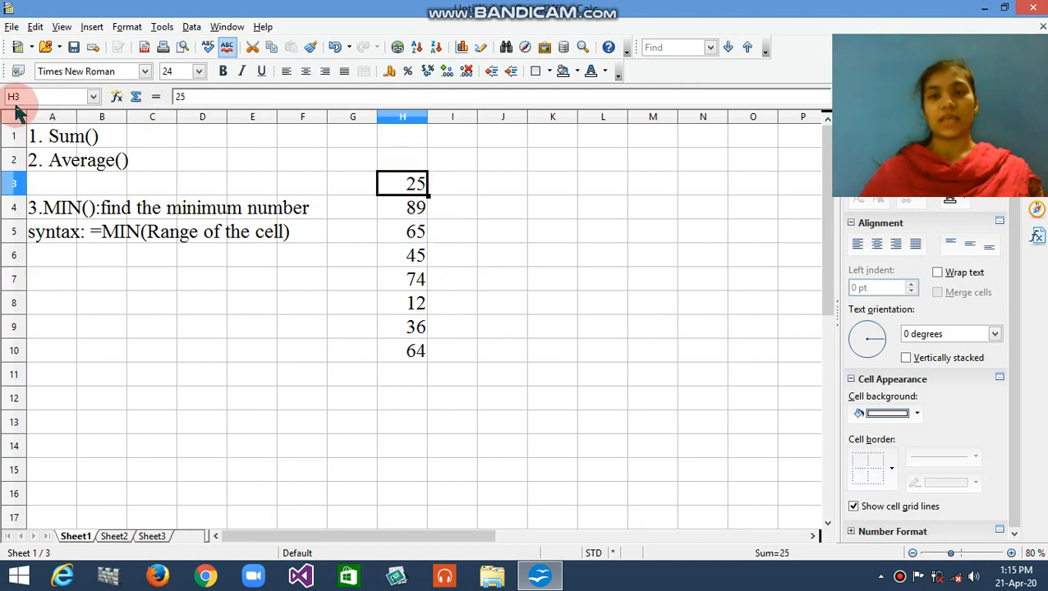
{"action": "key", "text": "Down"}
{"action": "key", "text": "Down"}
{"action": "key", "text": "Down"}
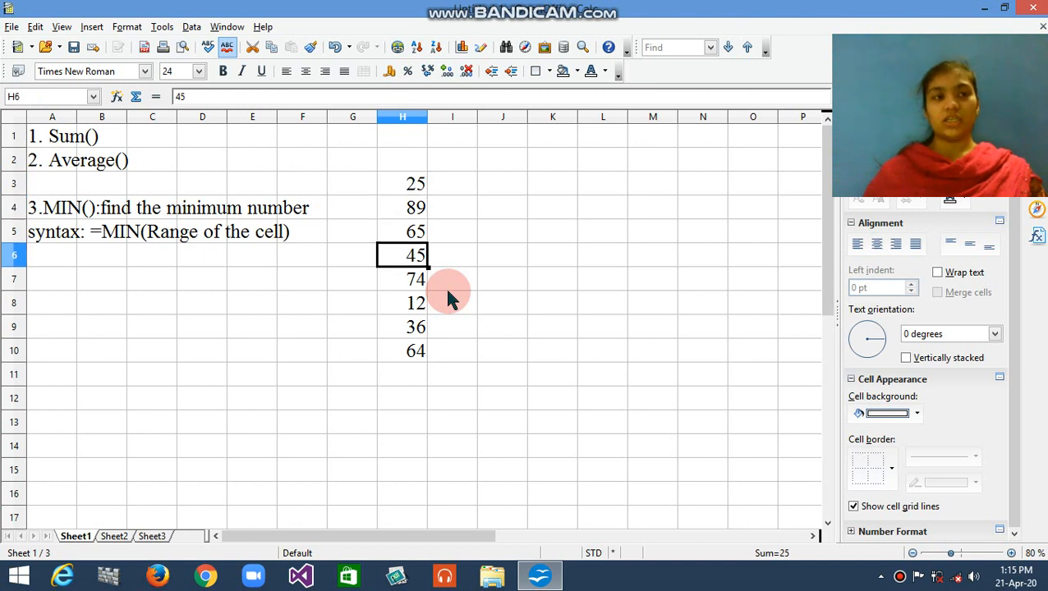
{"action": "key", "text": "Down"}
{"action": "key", "text": "Down"}
{"action": "key", "text": "Down"}
{"action": "key", "text": "Down"}
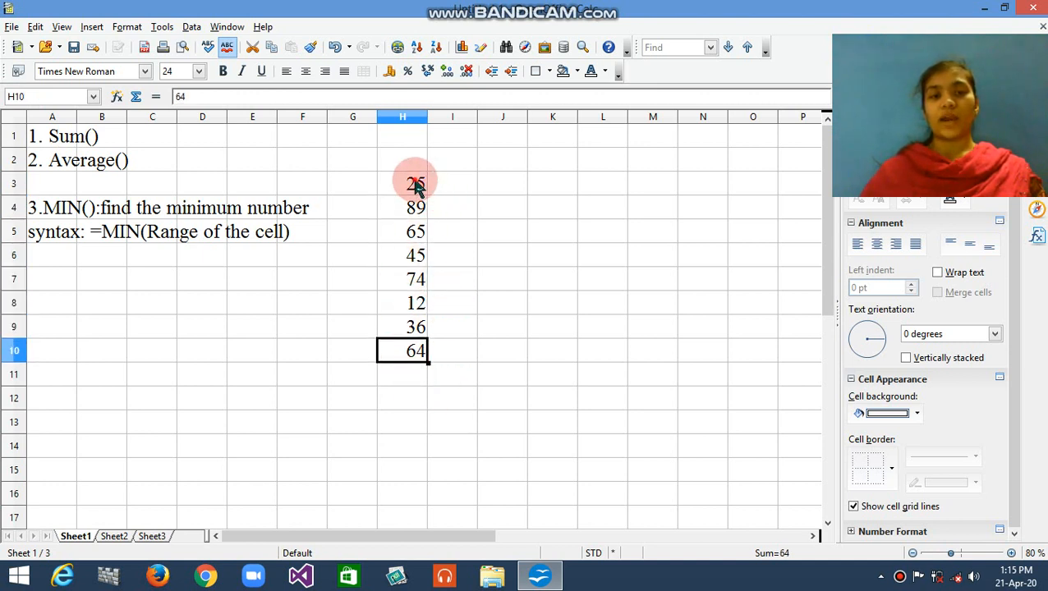
{"action": "left_click_drag", "start_coordinate": [415, 185], "coordinate": [417, 361]}
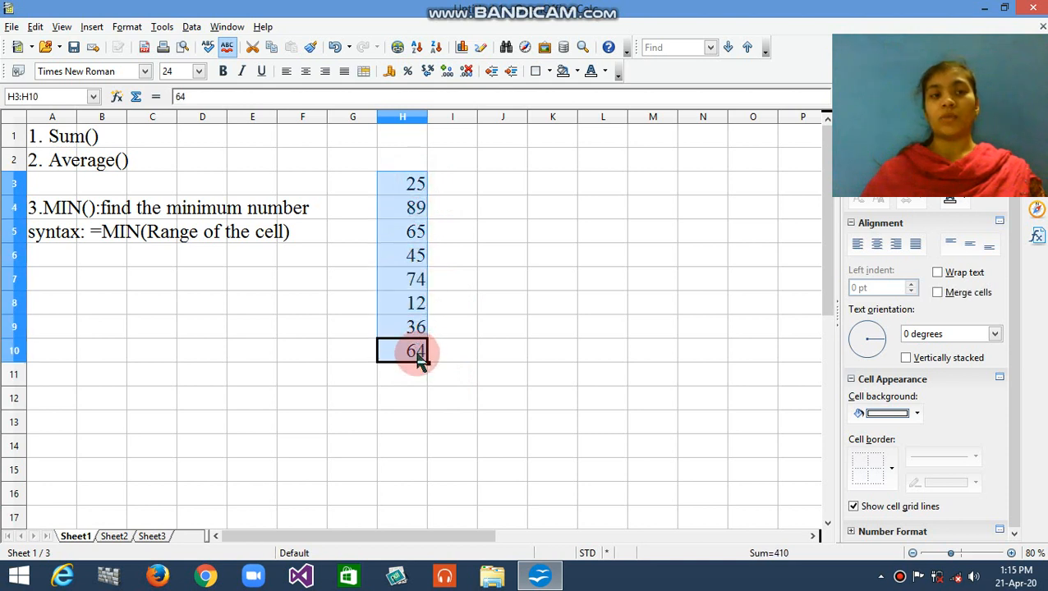
{"action": "left_click", "coordinate": [417, 186]}
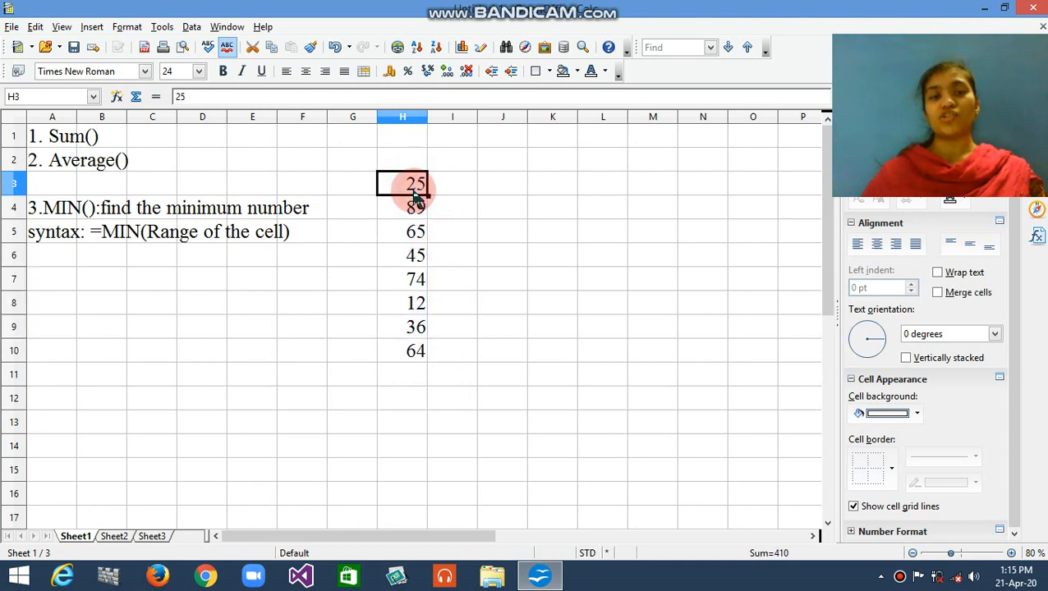
{"action": "left_click", "coordinate": [395, 355]}
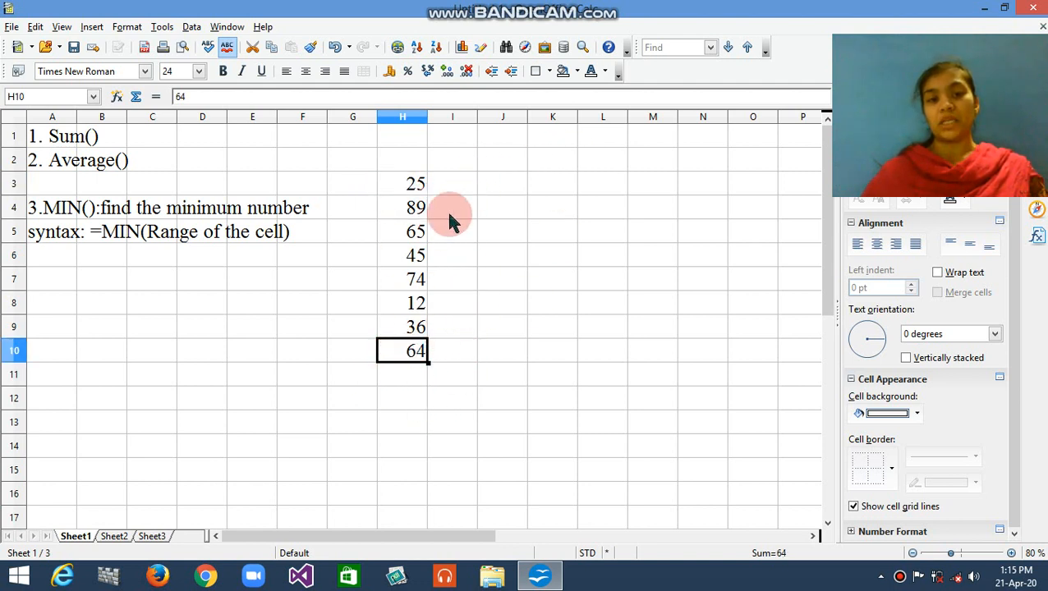
Enter the bold label "Min:" in cell F11, in the row below the numbers
{"action": "left_click", "coordinate": [287, 379]}
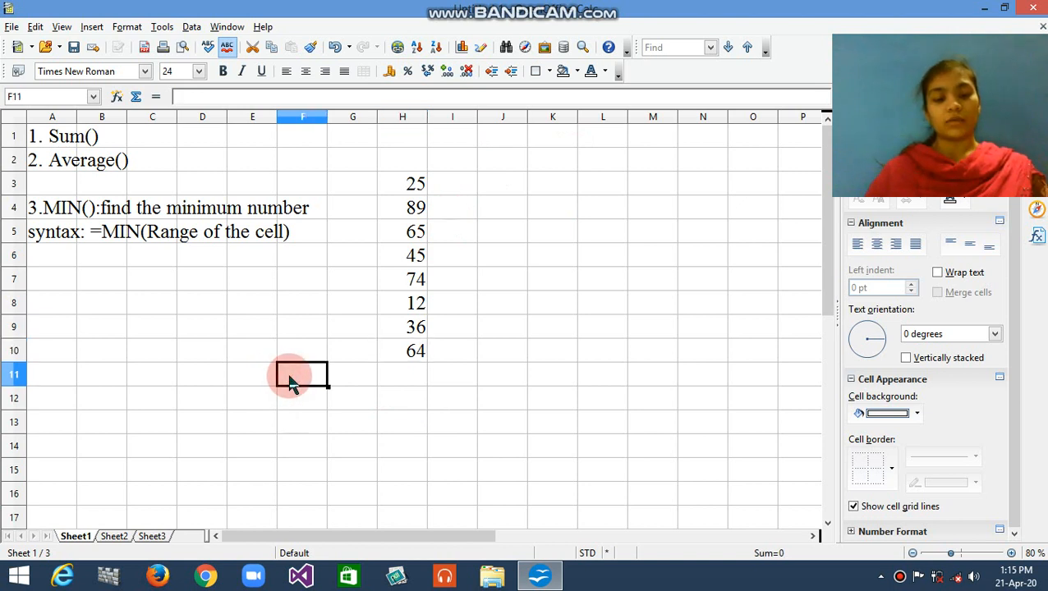
{"action": "key", "text": "ctrl+b"}
{"action": "type", "text": "mi"}
{"action": "key", "text": "BackSpace"}
{"action": "key", "text": "BackSpace"}
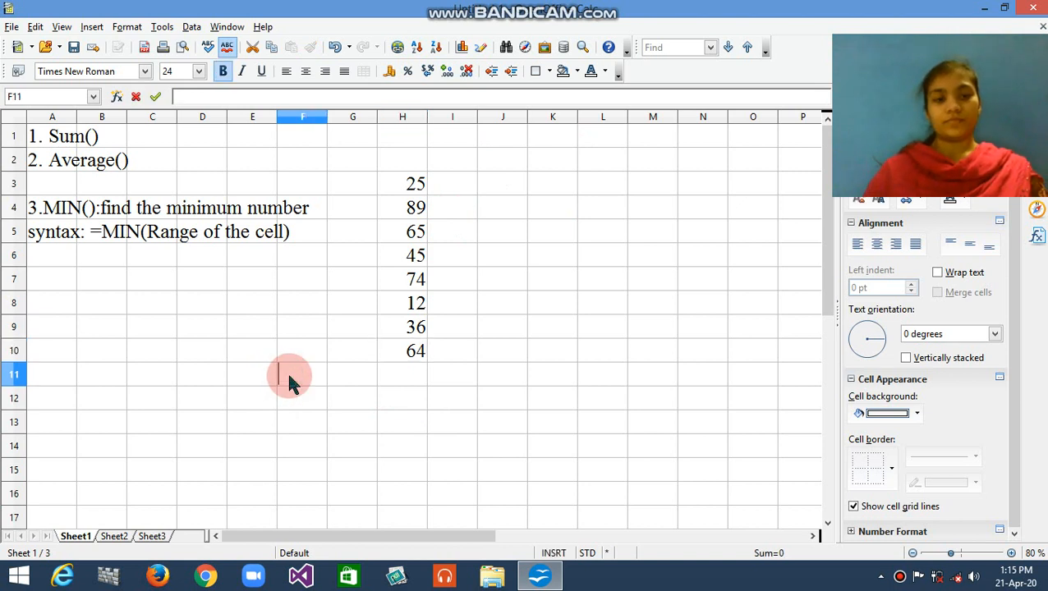
{"action": "type", "text": "Min"}
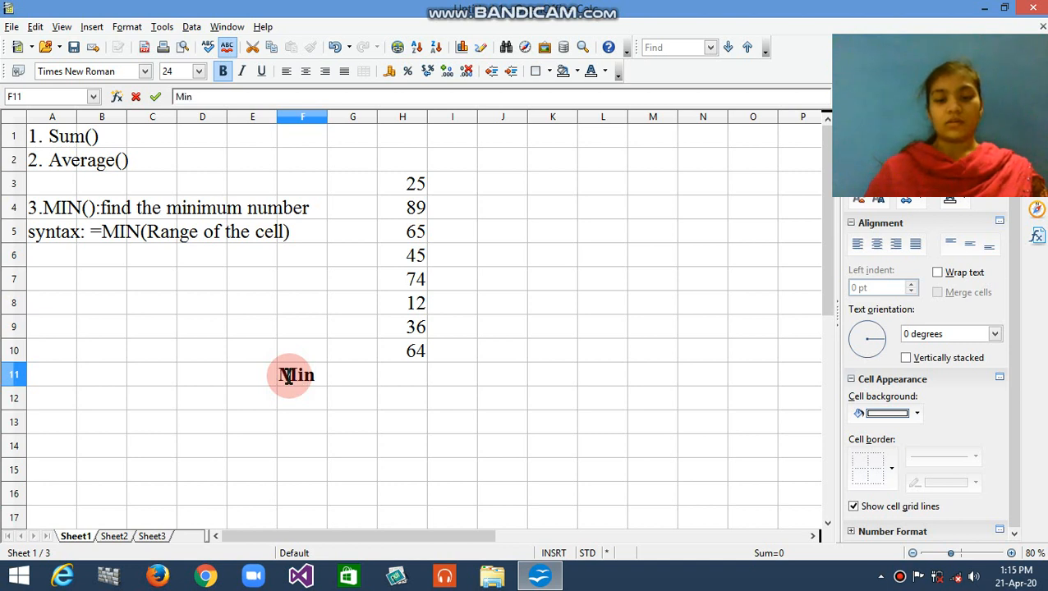
{"action": "type", "text": ":"}
{"action": "key", "text": "Tab"}
Calculate the smallest number of the column in cell H11 with the formula =MIN(H3:H10)
{"action": "key", "text": "Tab"}
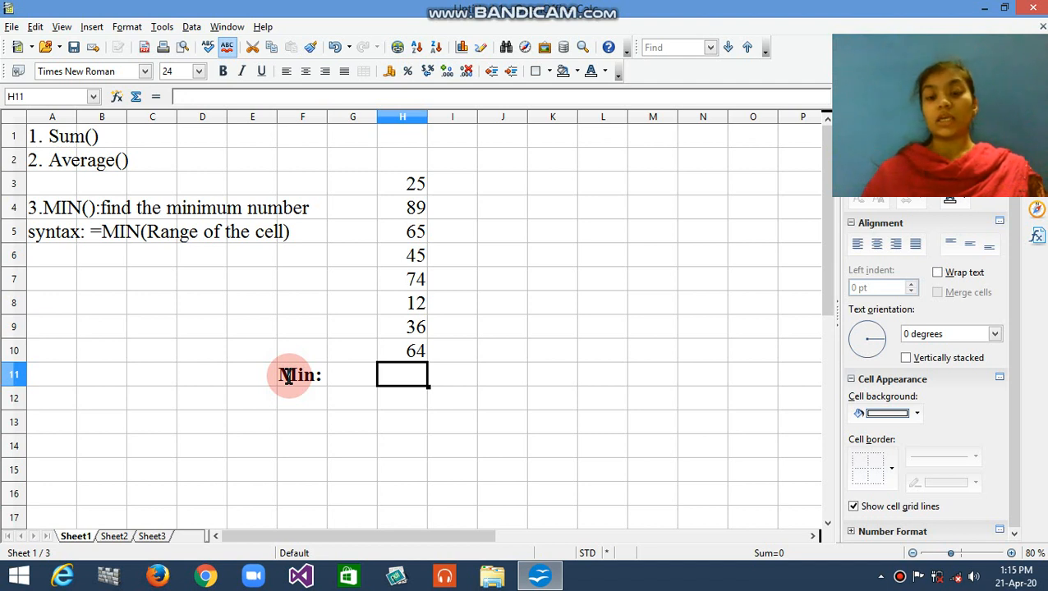
{"action": "type", "text": "="}
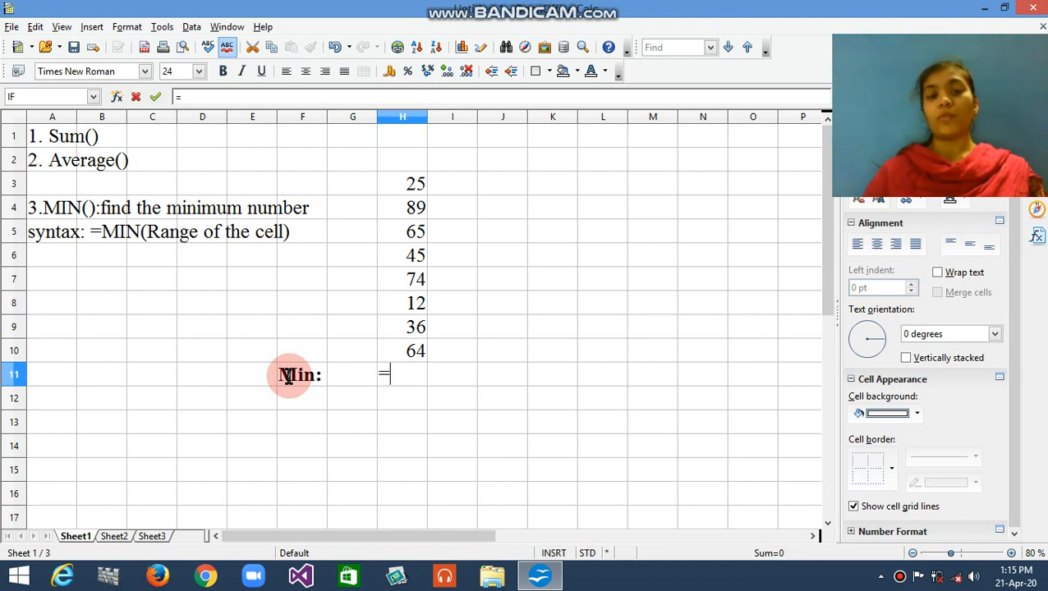
{"action": "key", "text": "BackSpace"}
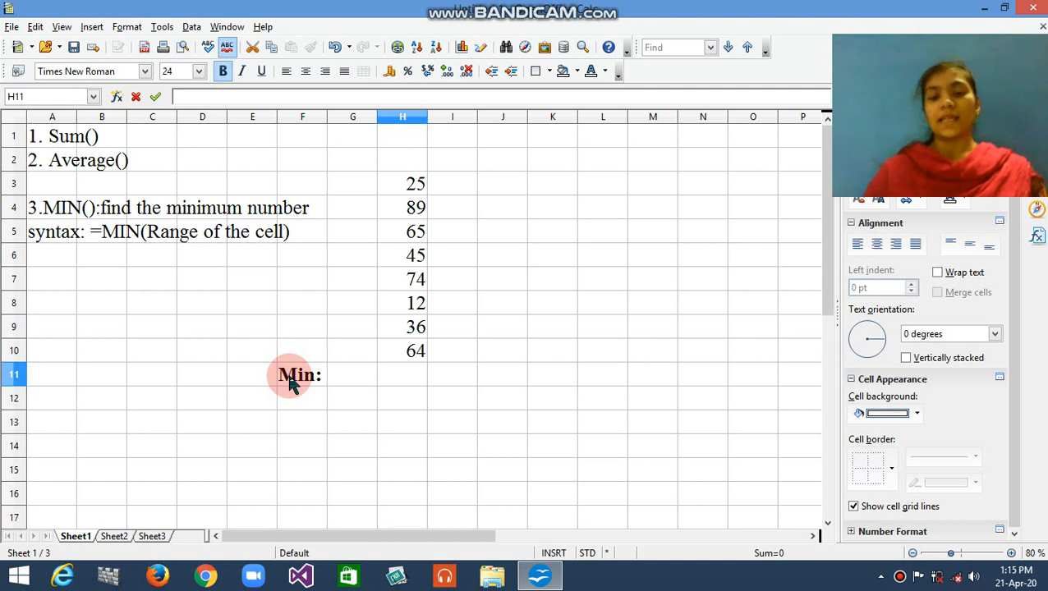
{"action": "type", "text": "="}
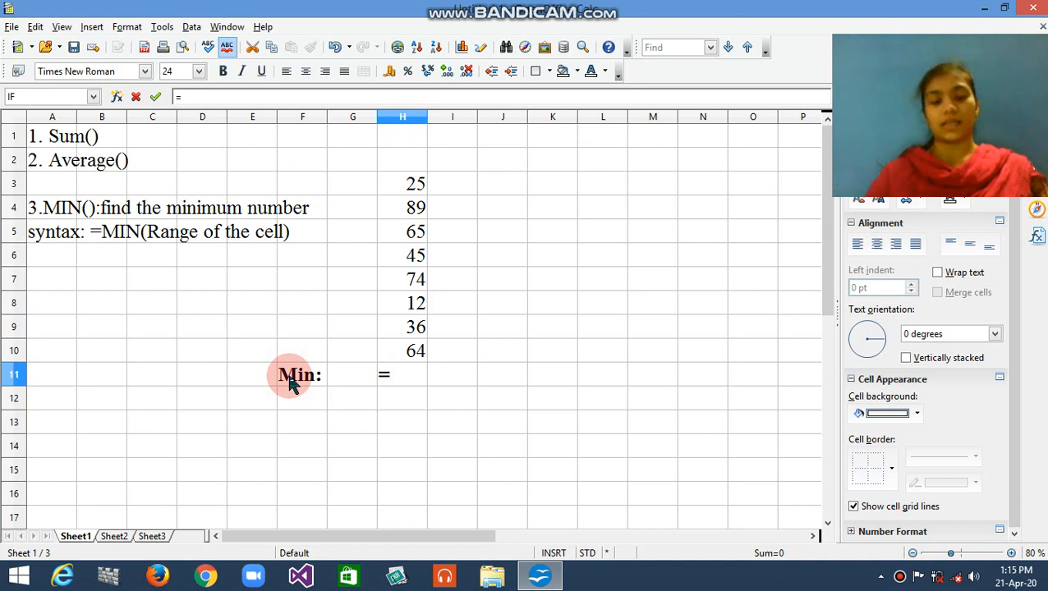
{"action": "type", "text": "MIN"}
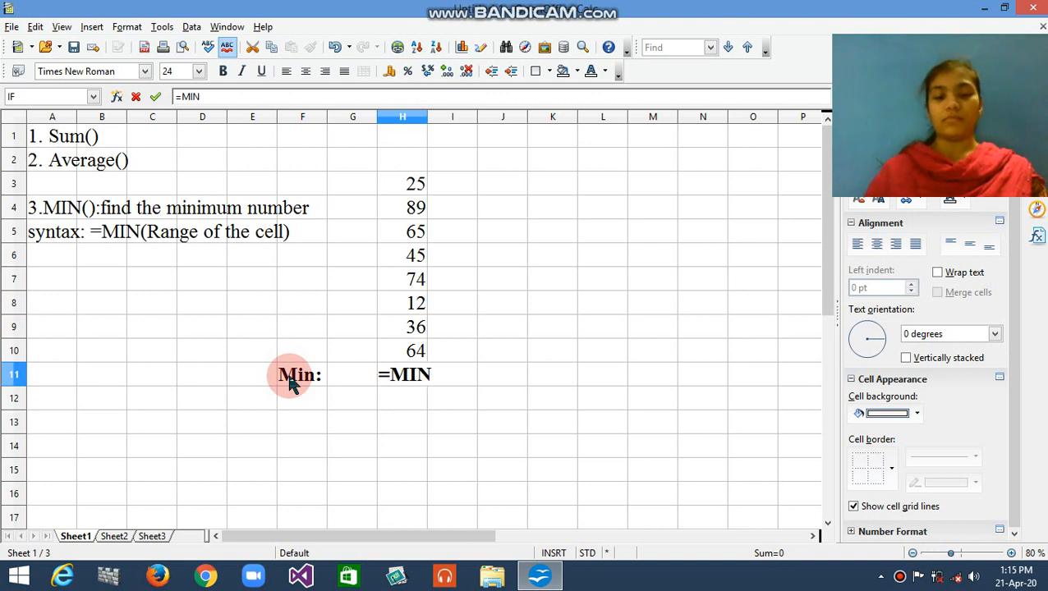
{"action": "type", "text": "("}
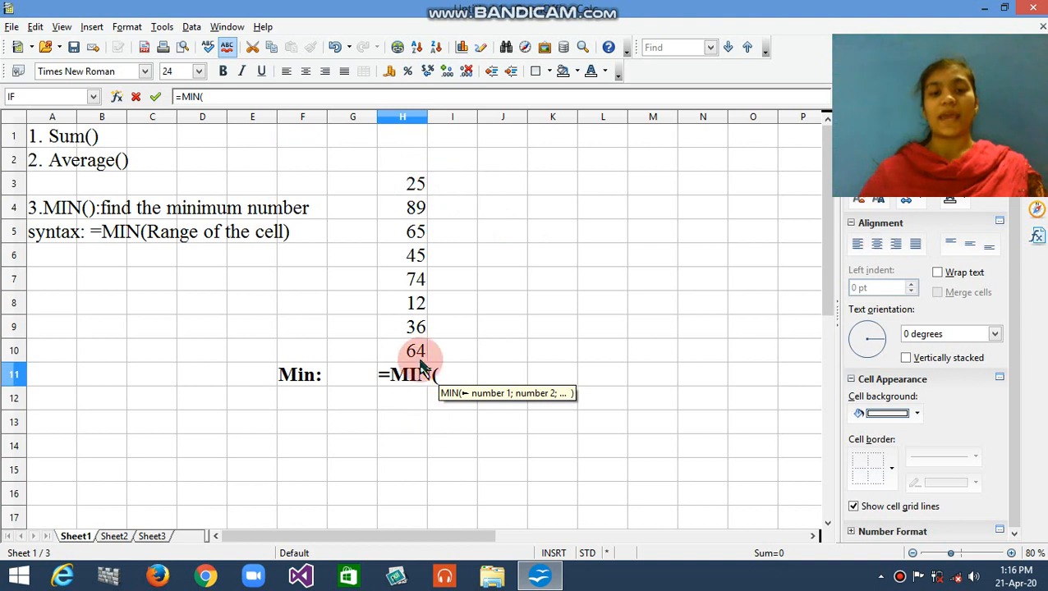
{"action": "type", "text": "H"}
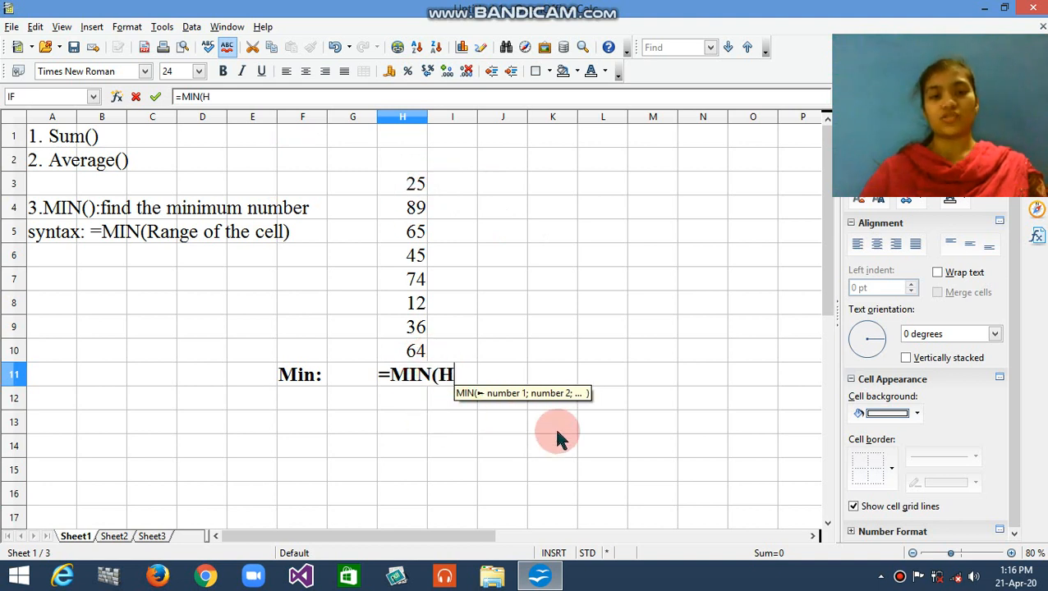
{"action": "type", "text": "3:"}
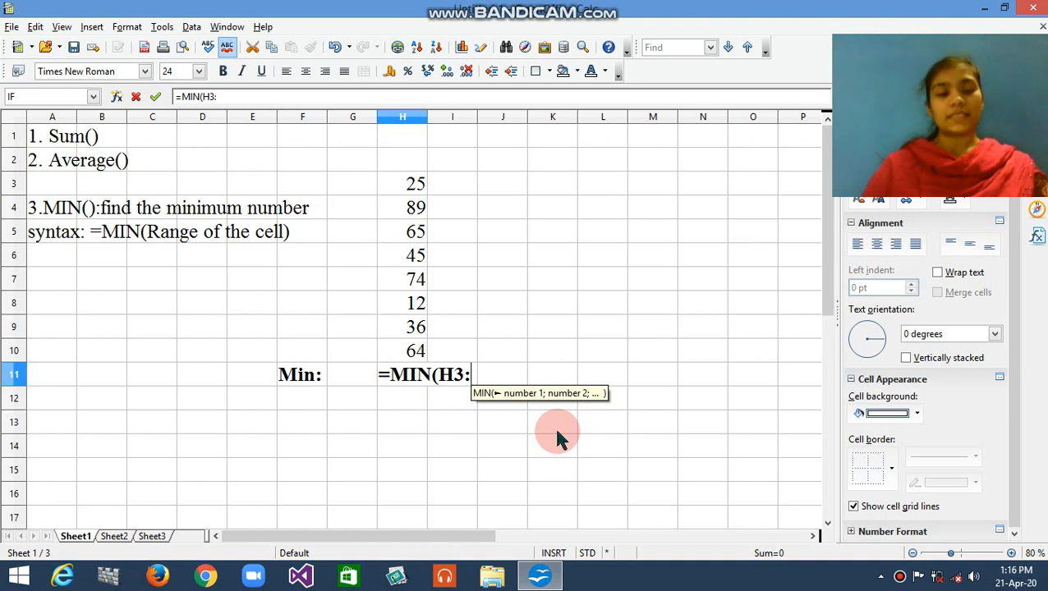
{"action": "type", "text": "H10"}
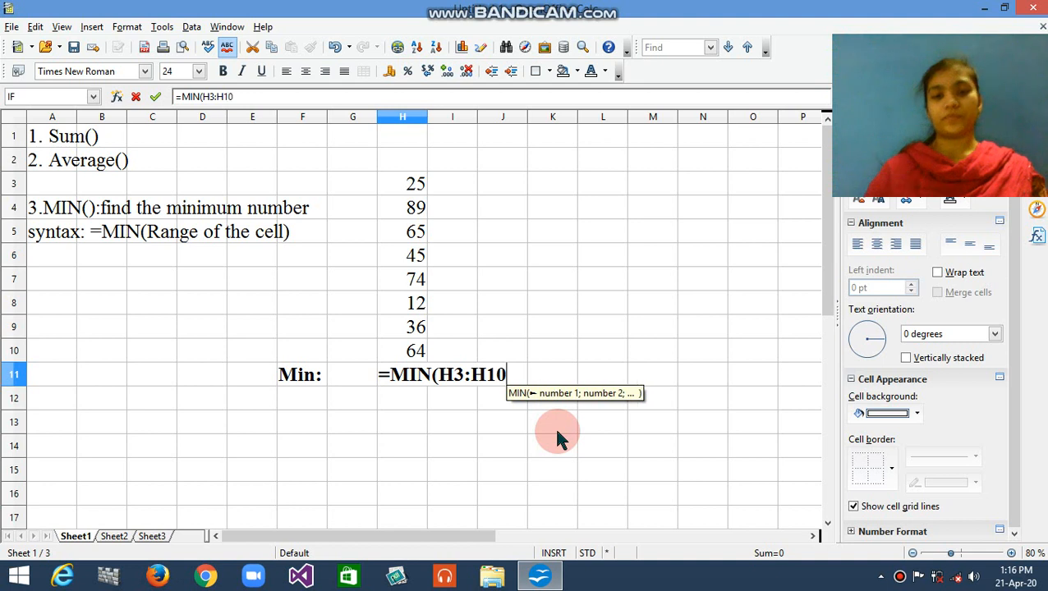
{"action": "type", "text": ")"}
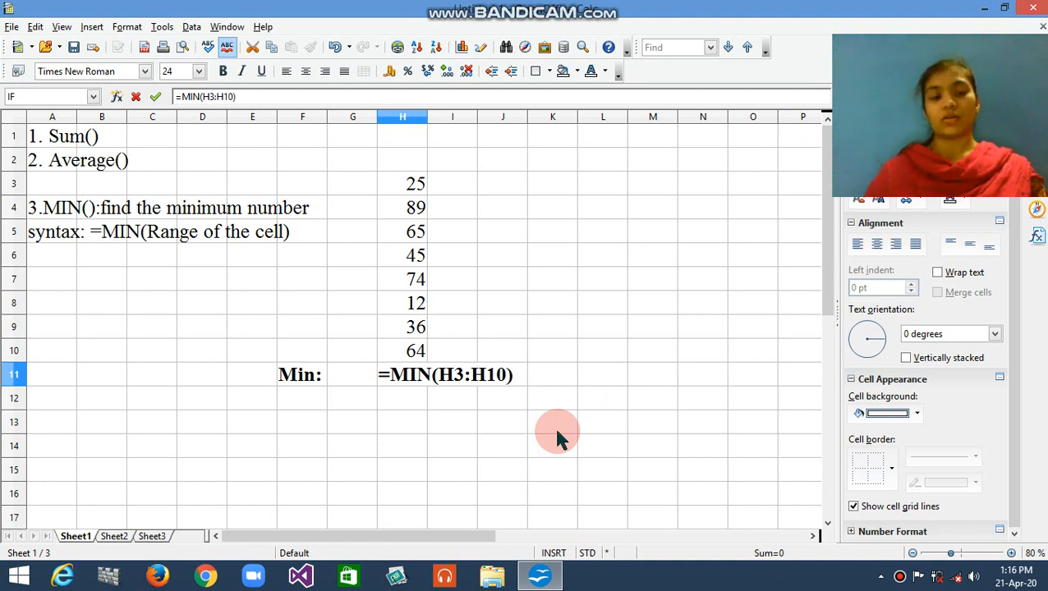
{"action": "key", "text": "Tab"}
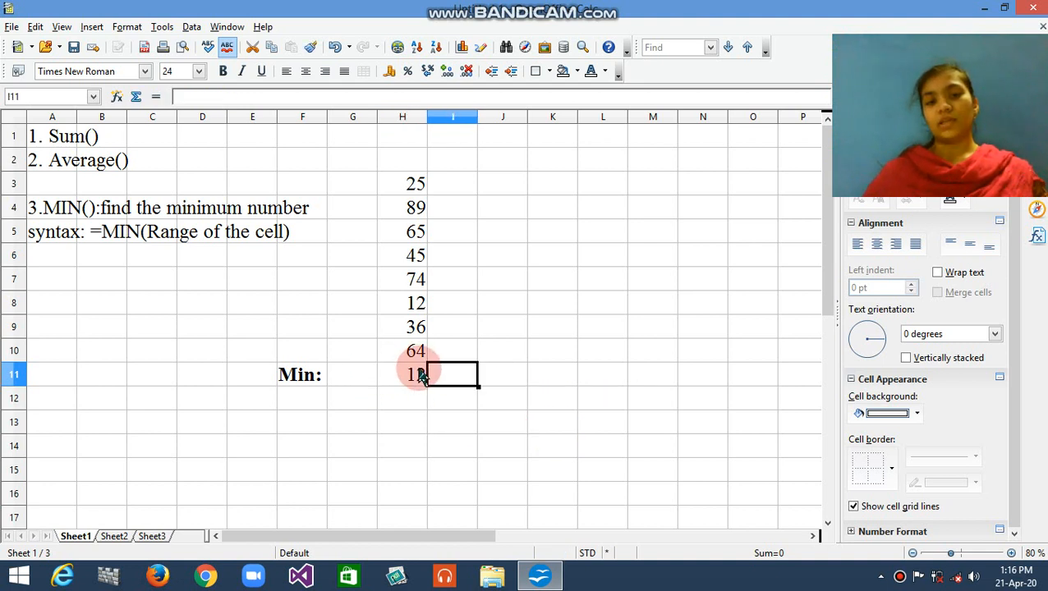
{"action": "left_click", "coordinate": [417, 382]}
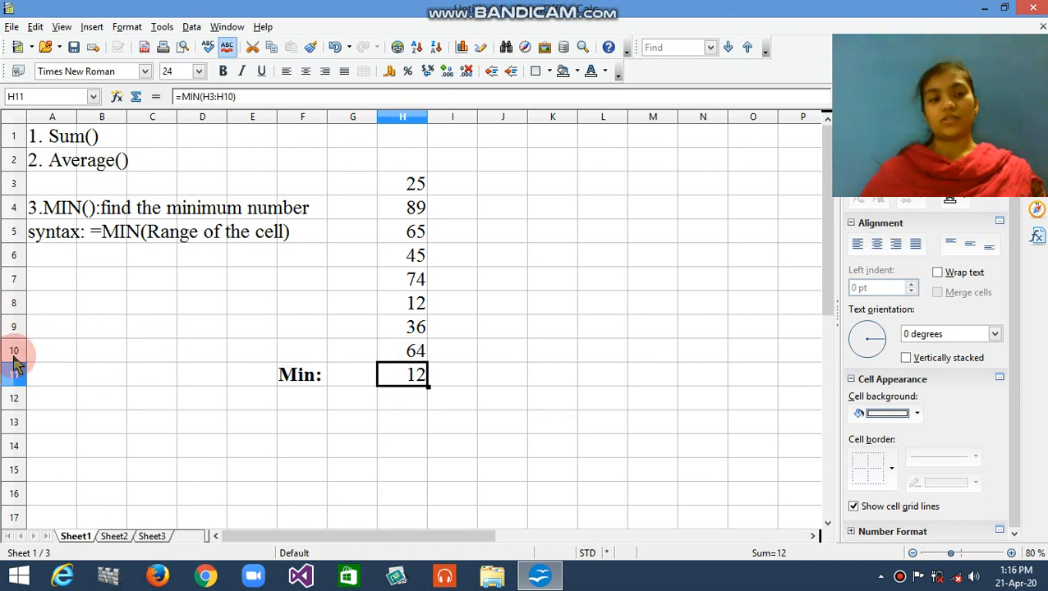
Insert an empty row above row 10, before the last number of the column
{"action": "right_click", "coordinate": [14, 356]}
{"action": "left_click", "coordinate": [62, 429]}
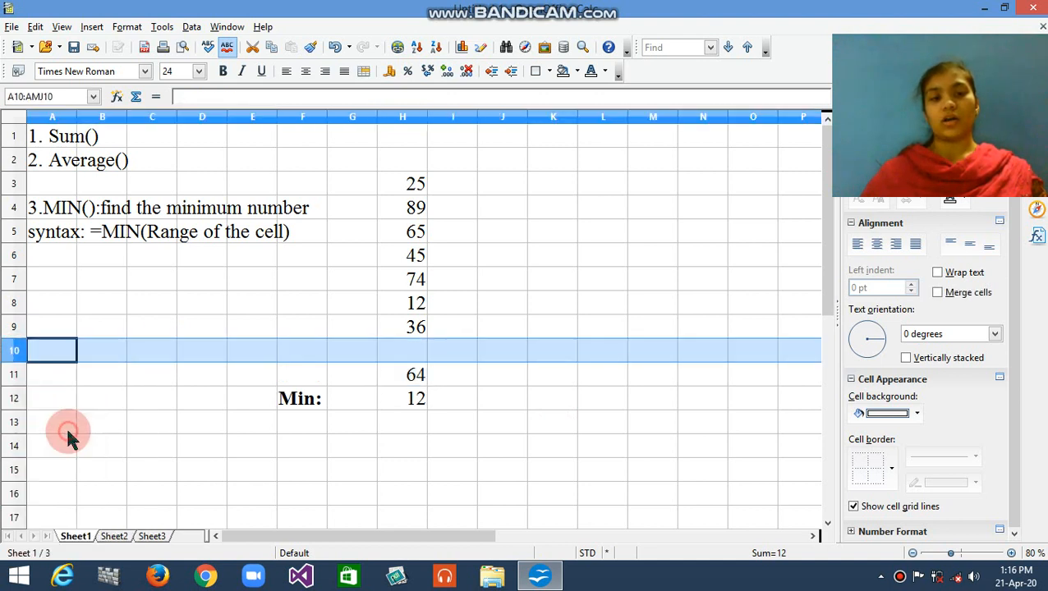
Undo the last row insertion and insert an empty row above row 11, between the last number and the Min: row
{"action": "key", "text": "ctrl+z"}
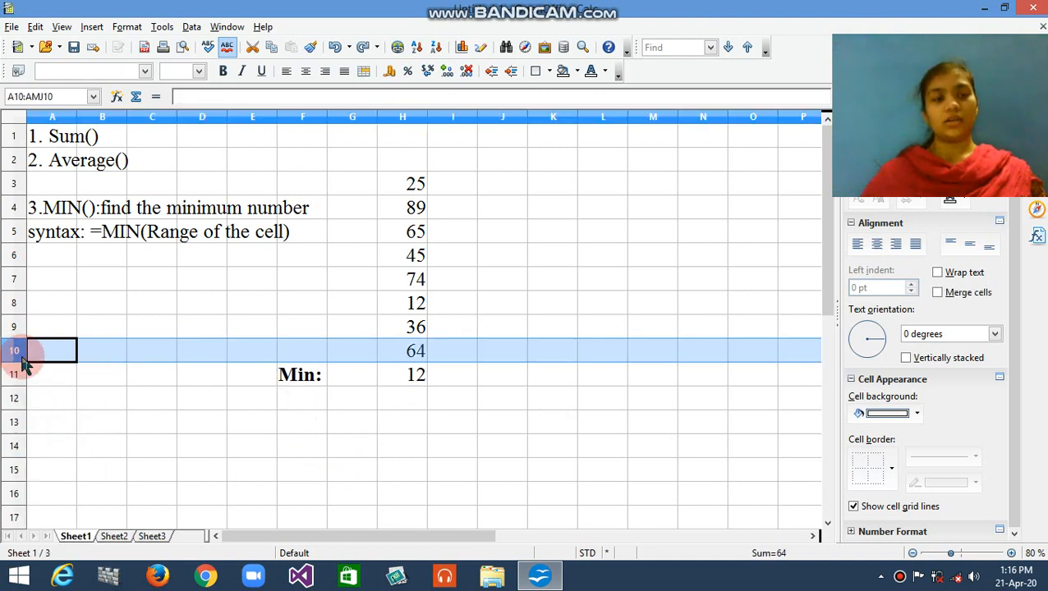
{"action": "left_click", "coordinate": [15, 375]}
{"action": "right_click", "coordinate": [17, 376]}
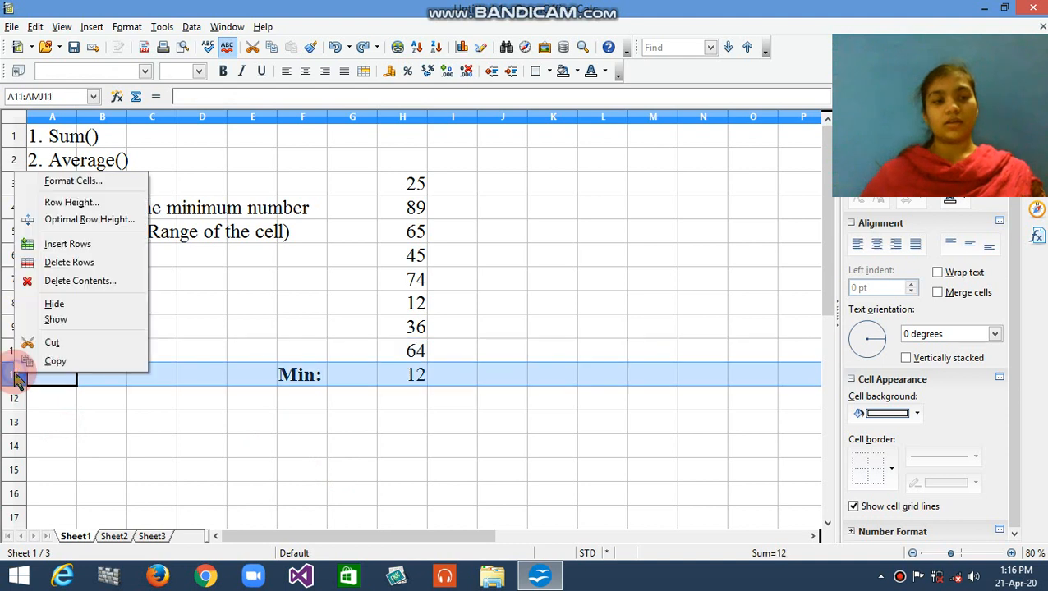
{"action": "left_click", "coordinate": [61, 251]}
{"action": "left_click", "coordinate": [421, 407]}
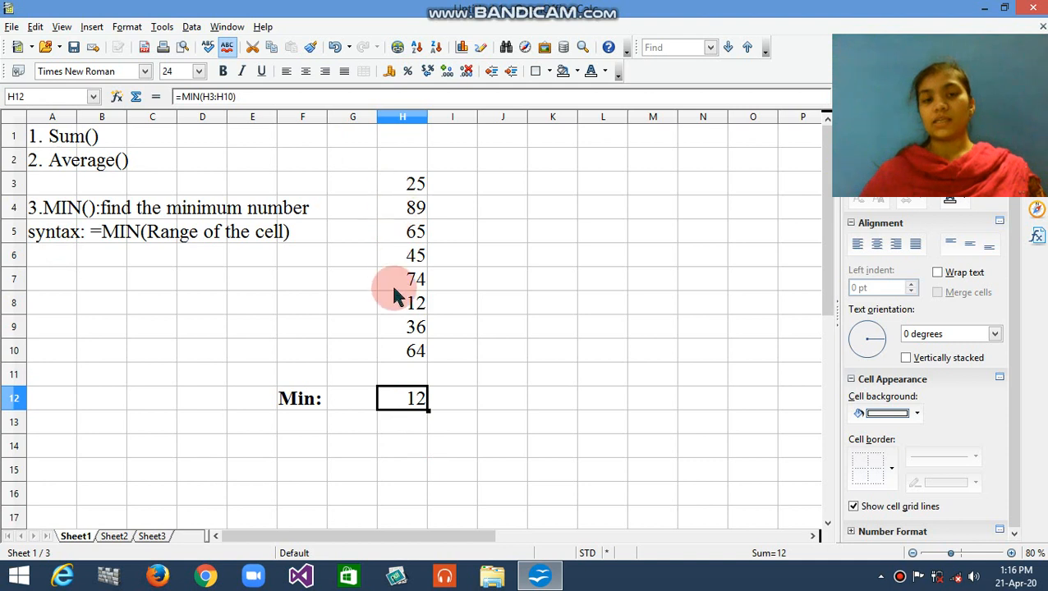
{"action": "left_click_drag", "start_coordinate": [409, 182], "coordinate": [408, 361]}
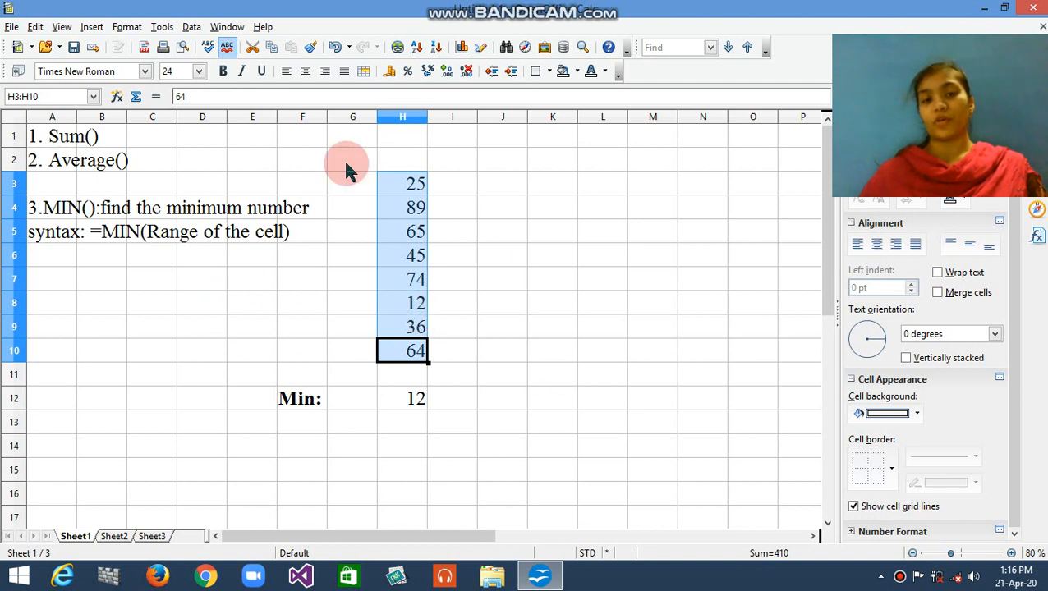
Calculate the minimum of only selected numbers in cell I12 with the formula =MIN(H3;H4;H6;H9)
{"action": "left_click", "coordinate": [458, 408]}
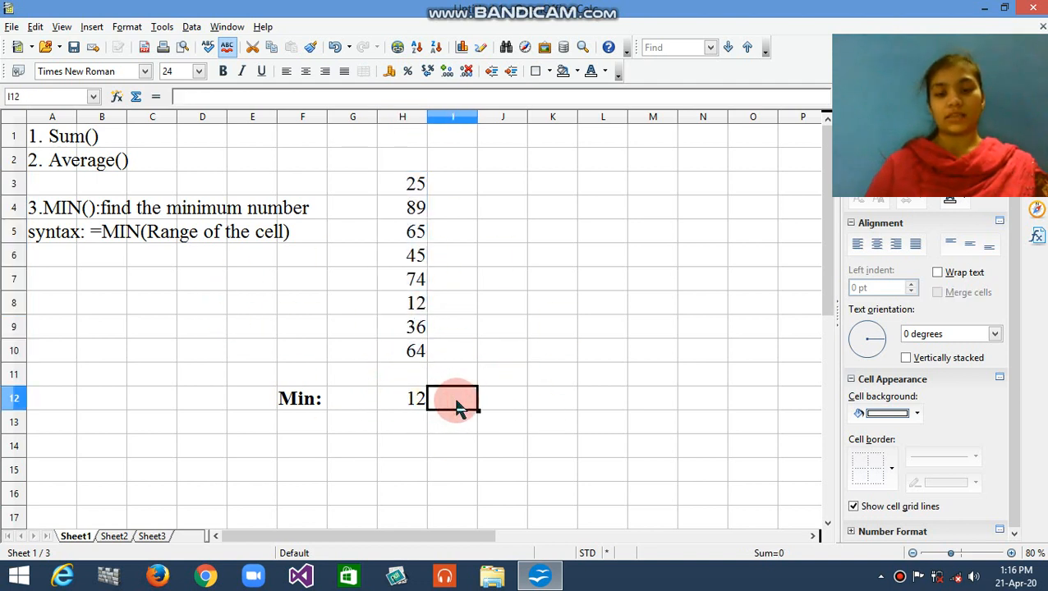
{"action": "type", "text": "=MIN("}
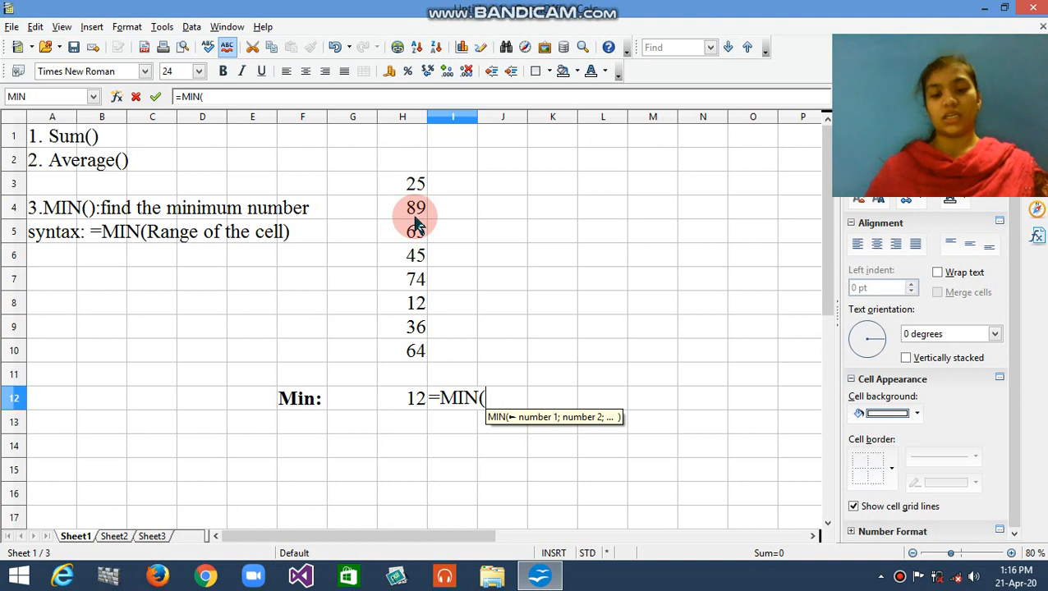
{"action": "type", "text": "H3"}
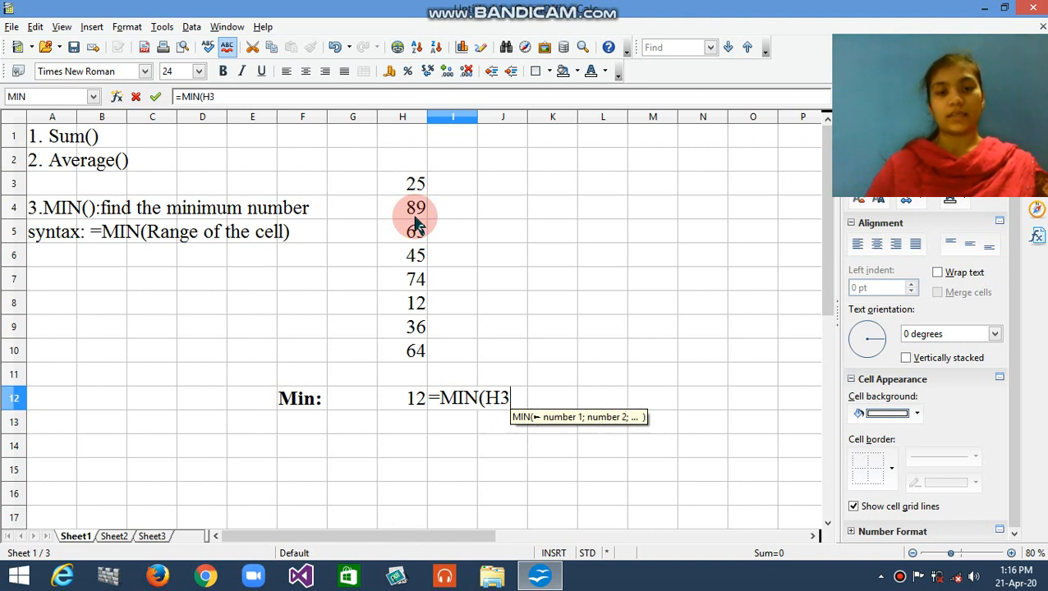
{"action": "type", "text": ";"}
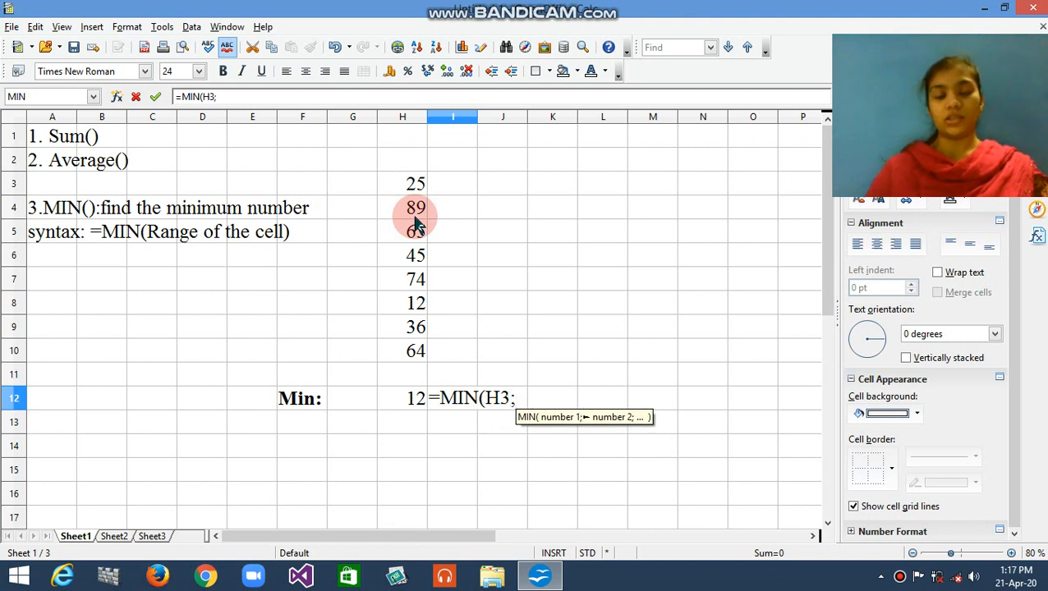
{"action": "type", "text": "H4"}
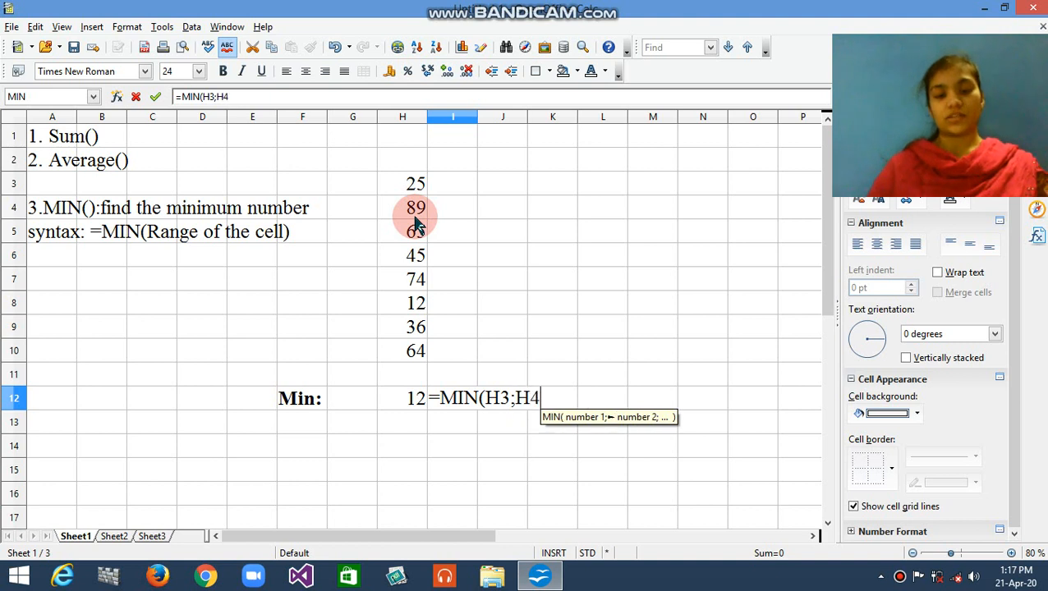
{"action": "type", "text": ";"}
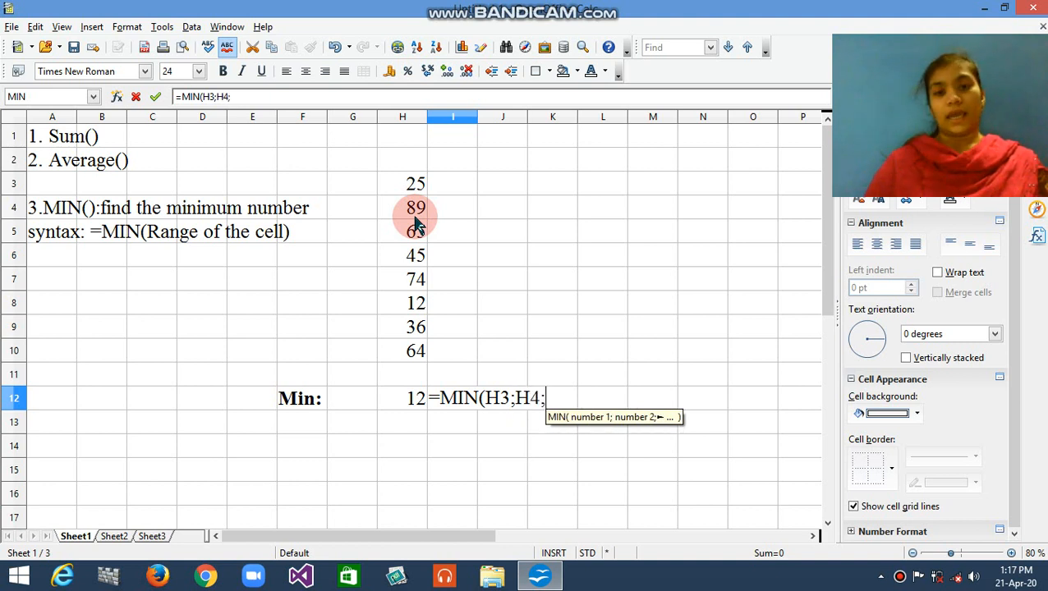
{"action": "type", "text": "H6"}
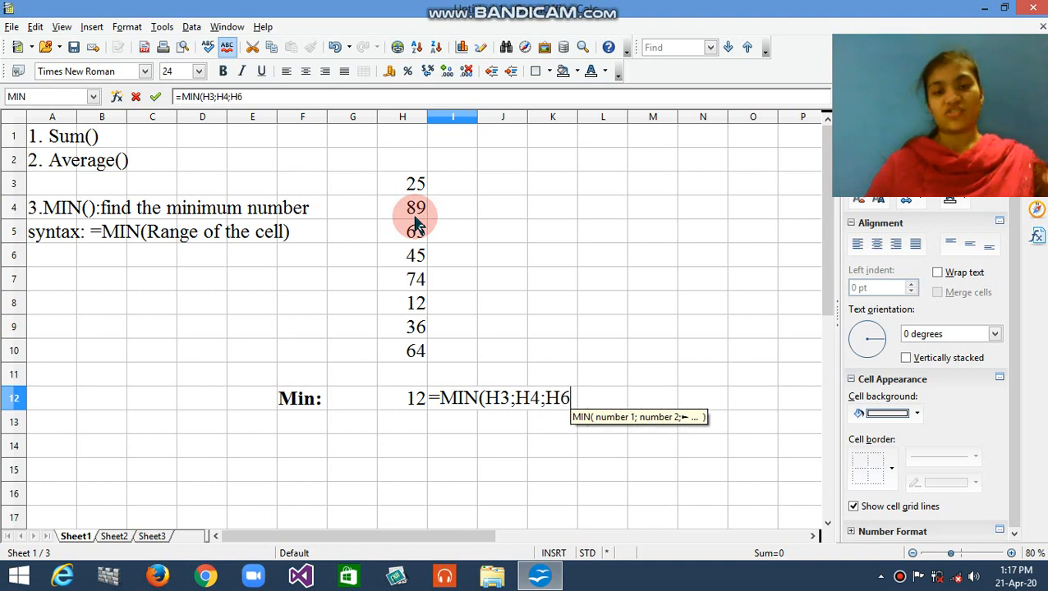
{"action": "type", "text": ";H8"}
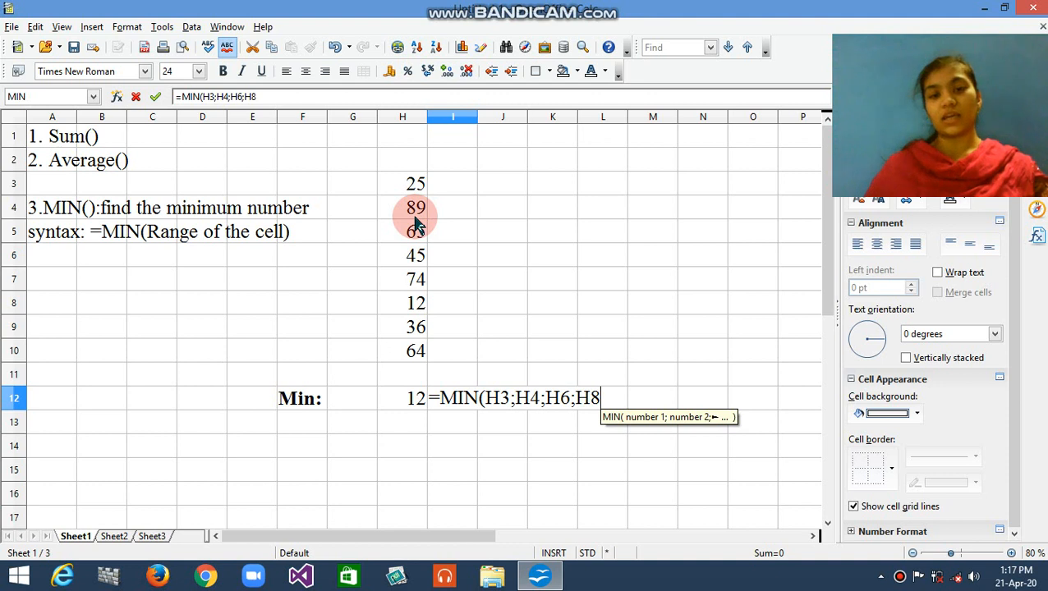
{"action": "key", "text": "BackSpace"}
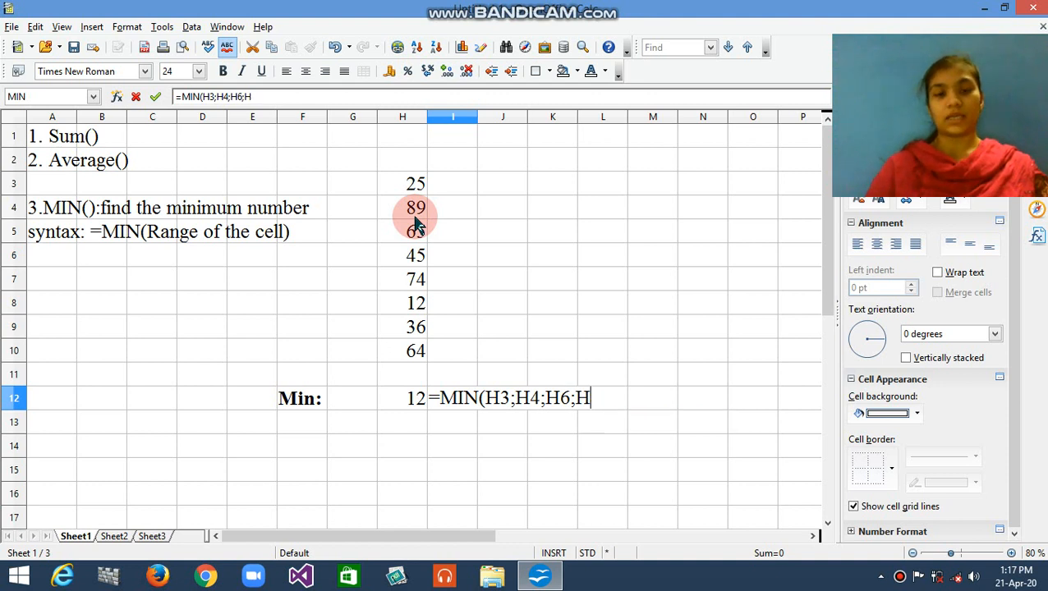
{"action": "type", "text": "9)"}
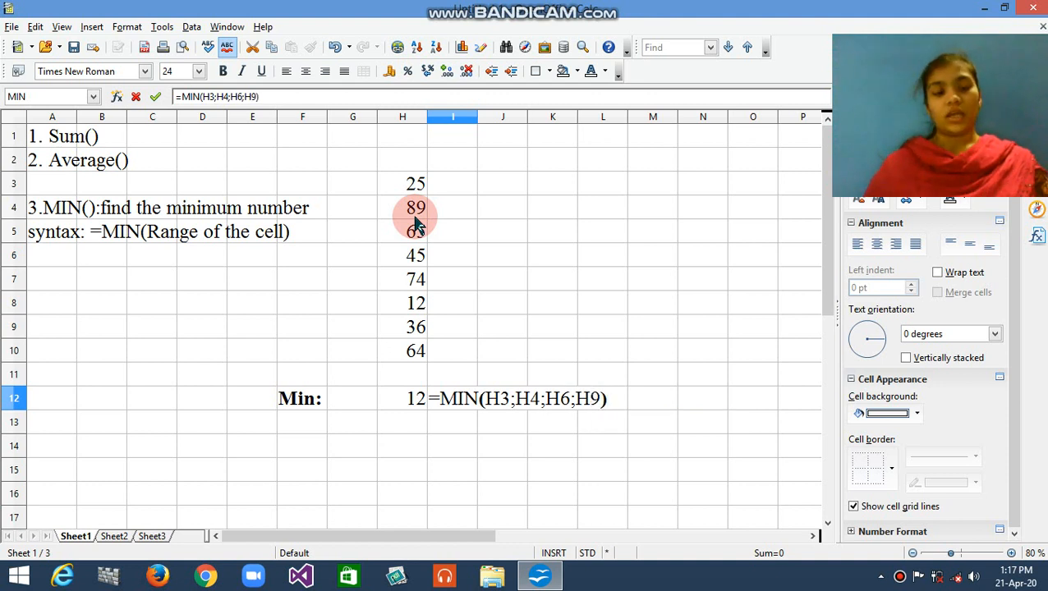
{"action": "key", "text": "Tab"}
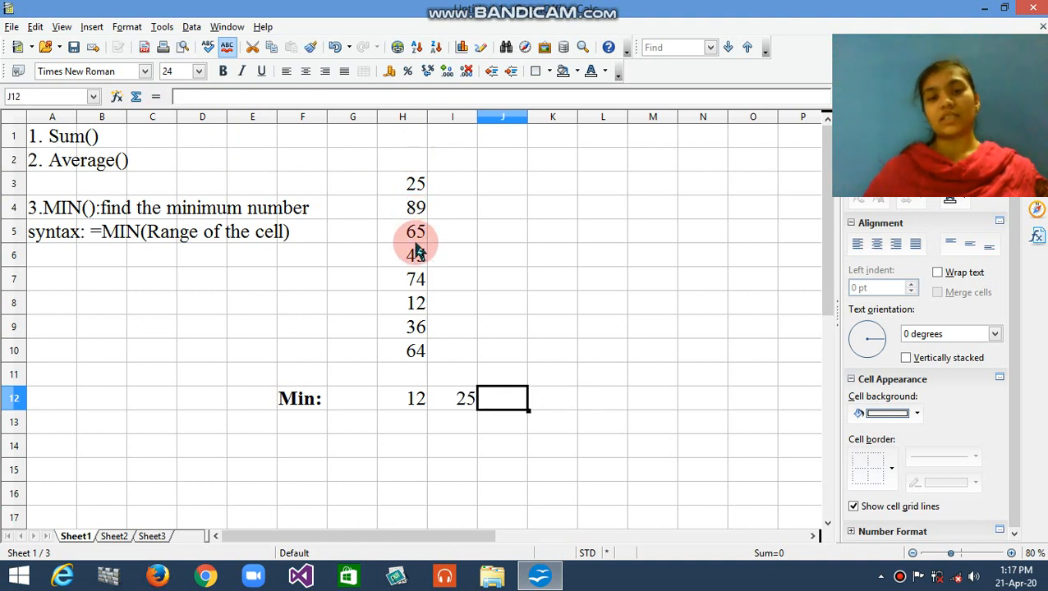
Compare the four numbers in cells H3, H4, H6 and H9 to check the minimum calculated in I12
{"action": "left_click", "coordinate": [464, 401]}
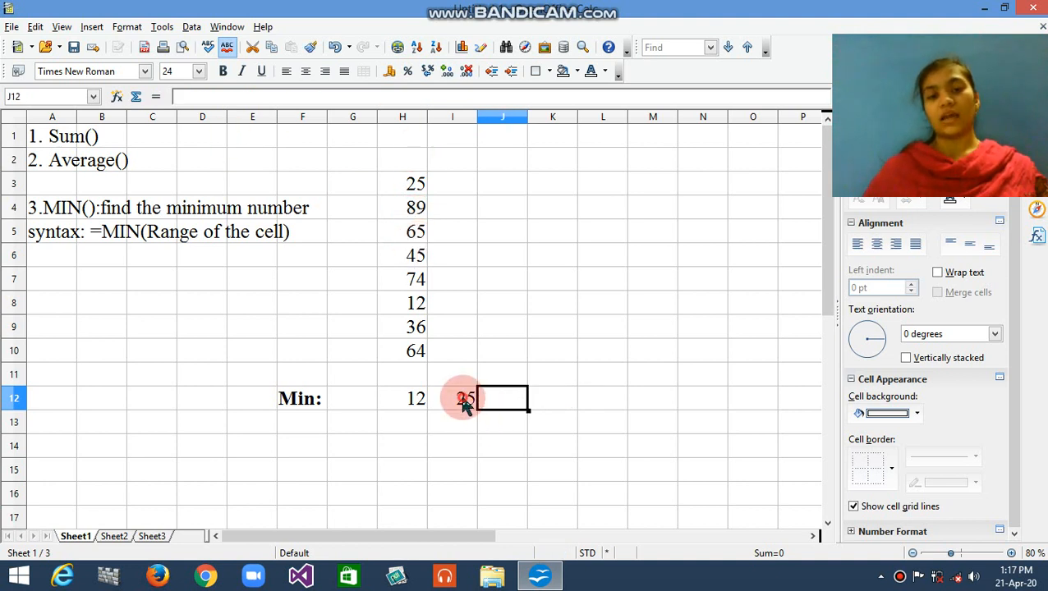
{"action": "left_click", "coordinate": [417, 186]}
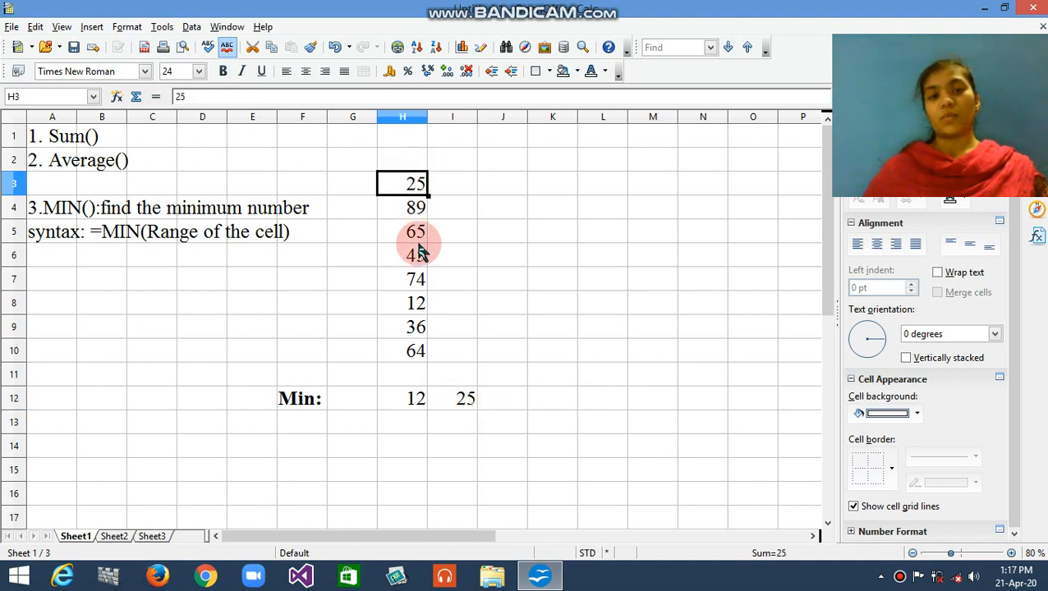
{"action": "left_click", "coordinate": [415, 211]}
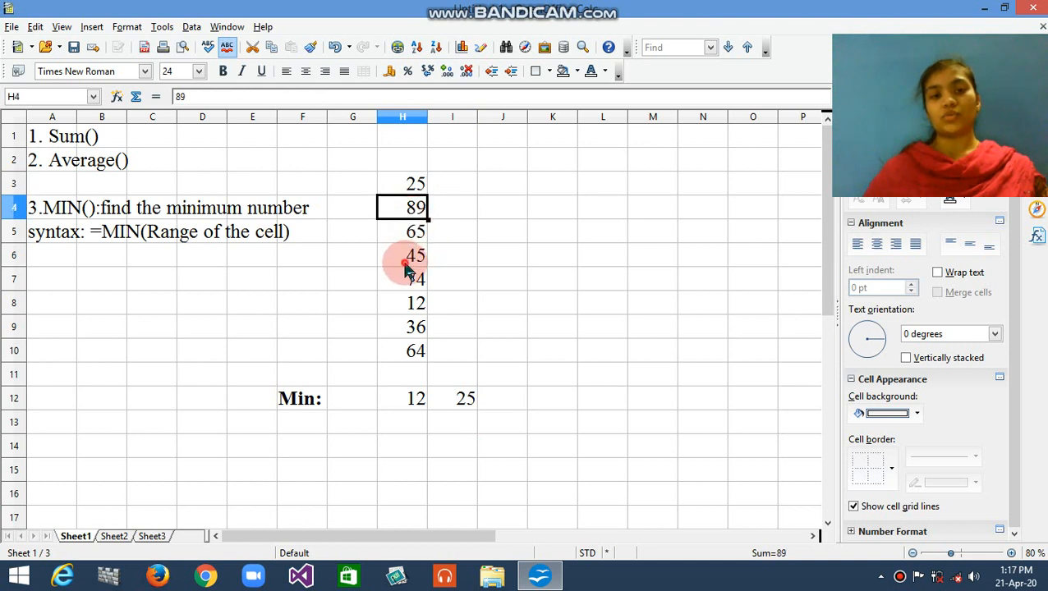
{"action": "left_click", "coordinate": [405, 259]}
{"action": "left_click", "coordinate": [408, 330]}
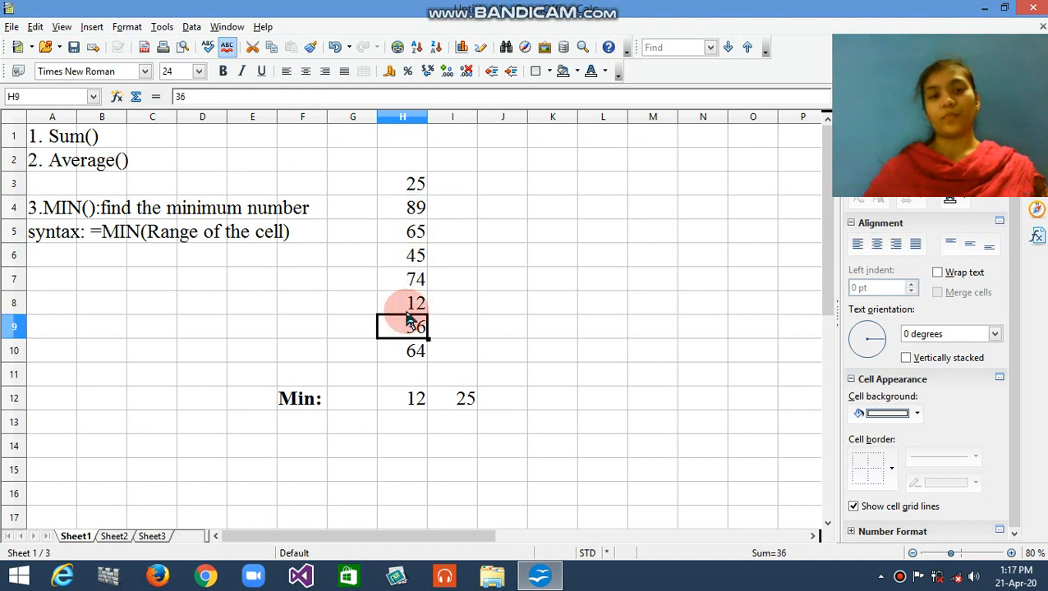
{"action": "left_click", "coordinate": [406, 185]}
{"action": "left_click", "coordinate": [404, 212]}
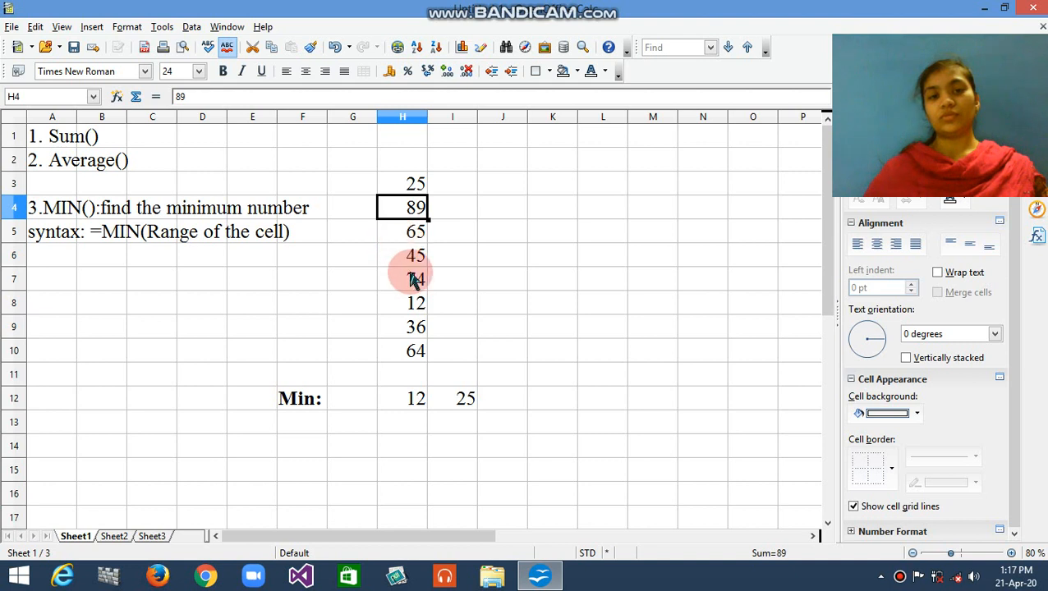
{"action": "left_click", "coordinate": [405, 256]}
{"action": "left_click", "coordinate": [415, 328]}
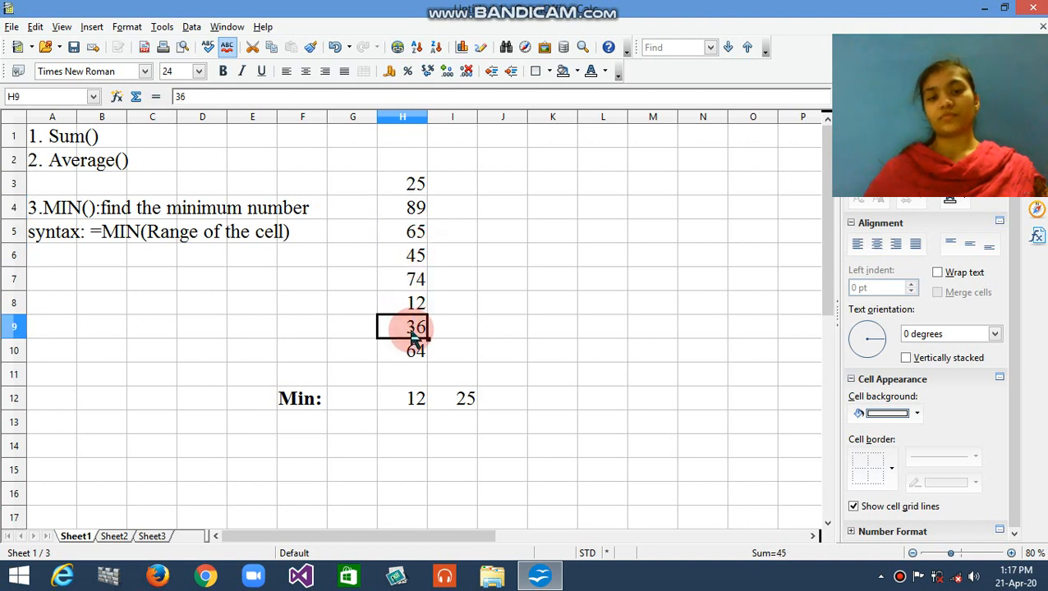
Review the formulas in cells I12 and H12 to compare separate cell references with a continuous range
{"action": "left_click", "coordinate": [463, 400]}
{"action": "double_click", "coordinate": [463, 400]}
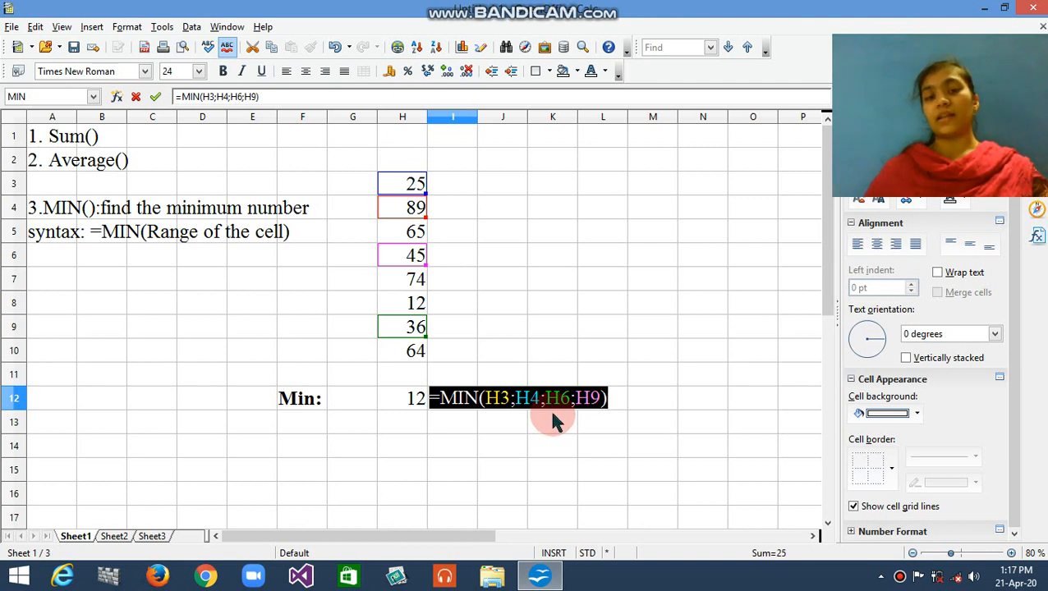
{"action": "key", "text": "Tab"}
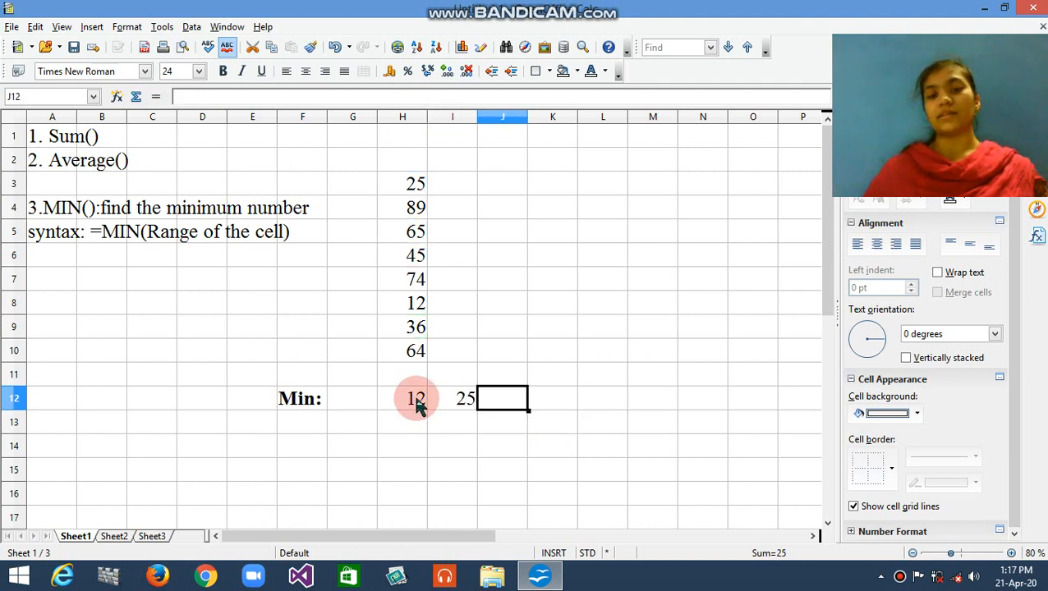
{"action": "left_click", "coordinate": [416, 402]}
{"action": "double_click", "coordinate": [416, 401]}
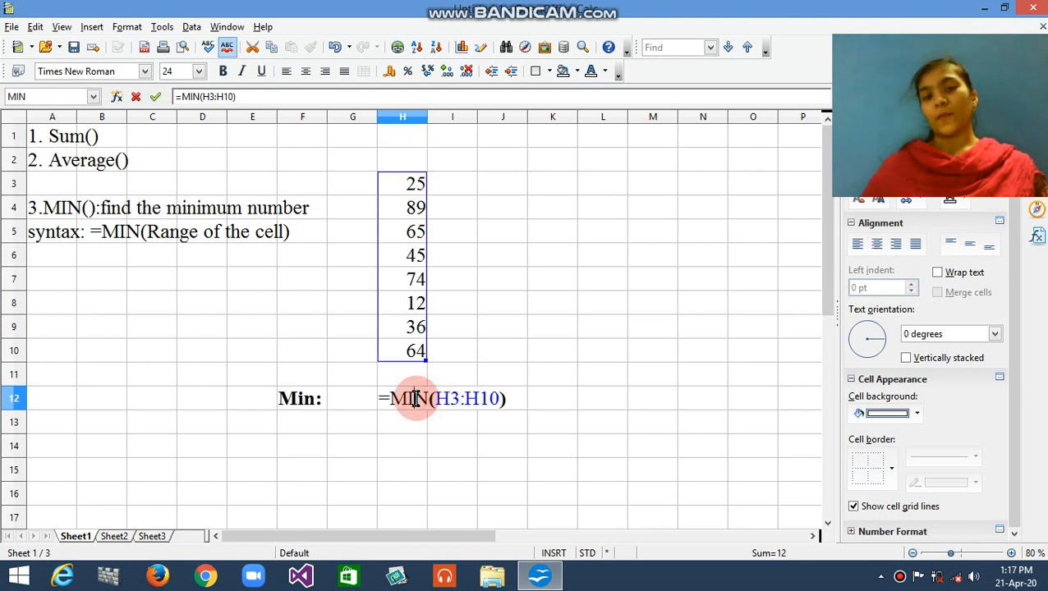
{"action": "key", "text": "Tab"}
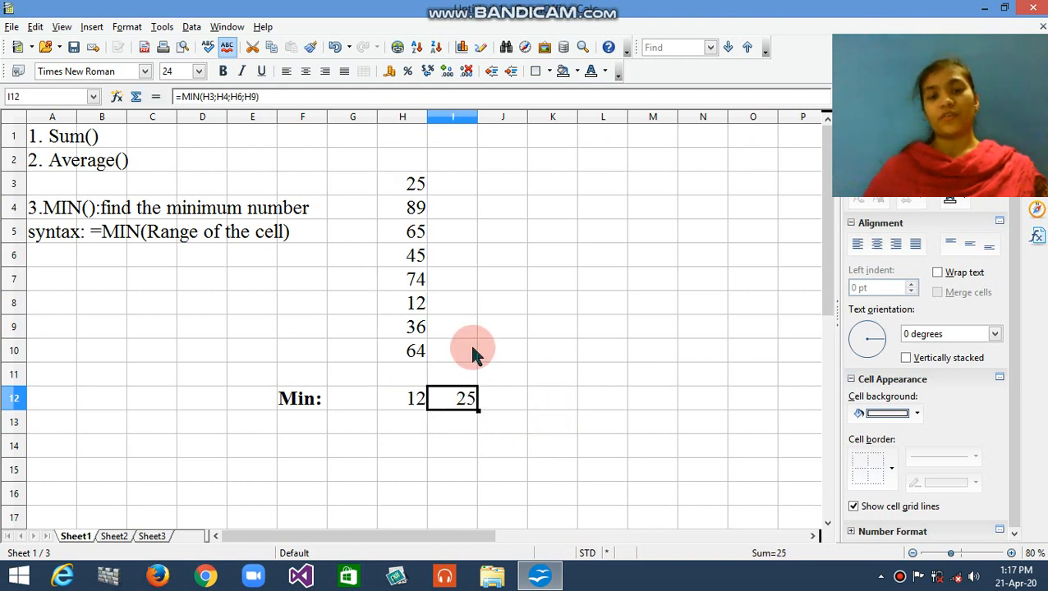
Insert an empty column before column I to separate the two minimum results
{"action": "right_click", "coordinate": [458, 117]}
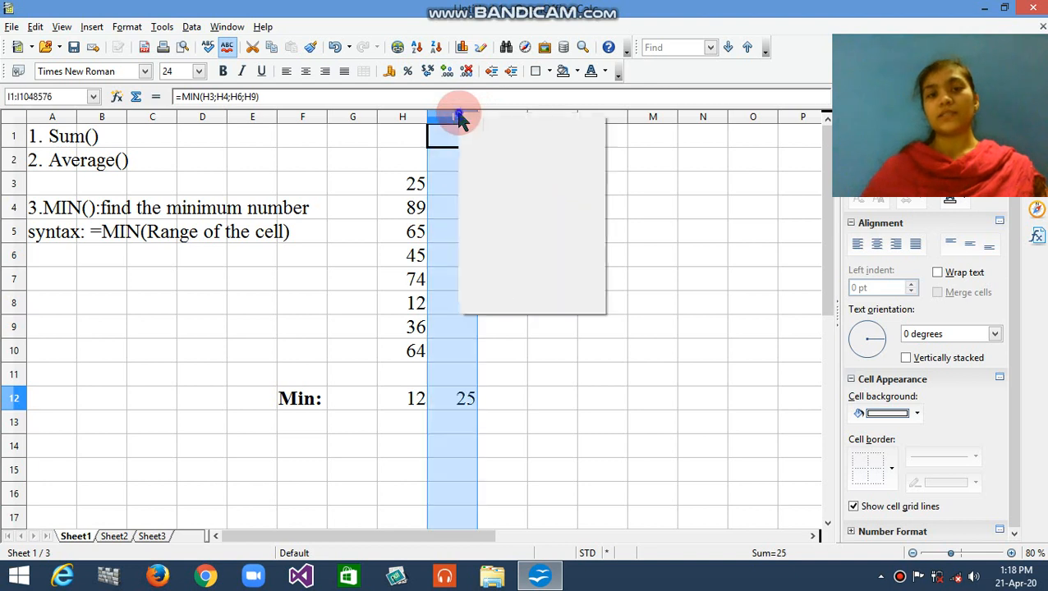
{"action": "left_click", "coordinate": [513, 188]}
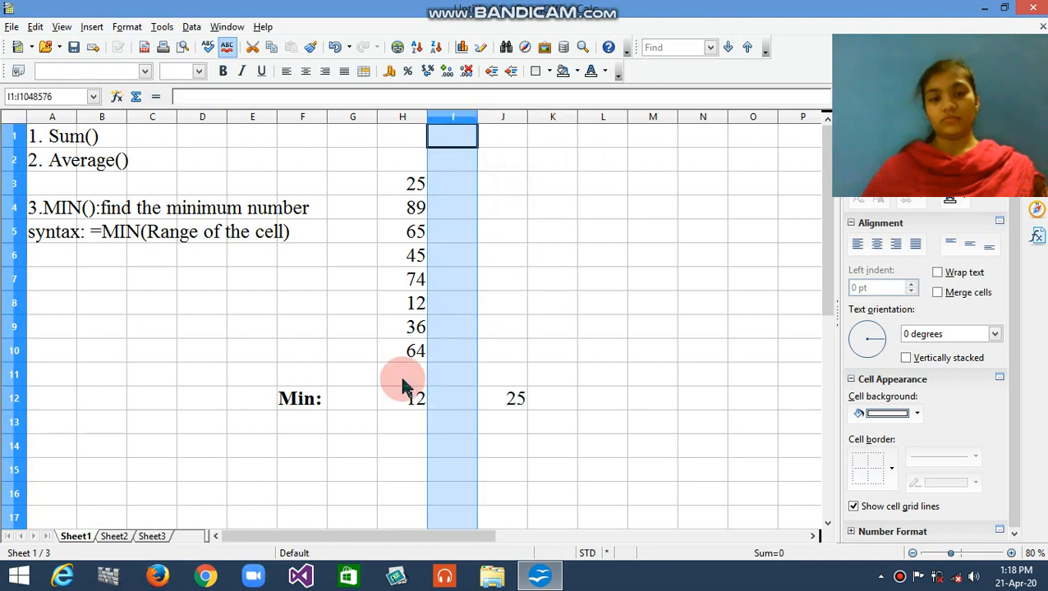
Add the note "4. MAX(): to find maximum number" in cell A7
{"action": "left_click", "coordinate": [31, 276]}
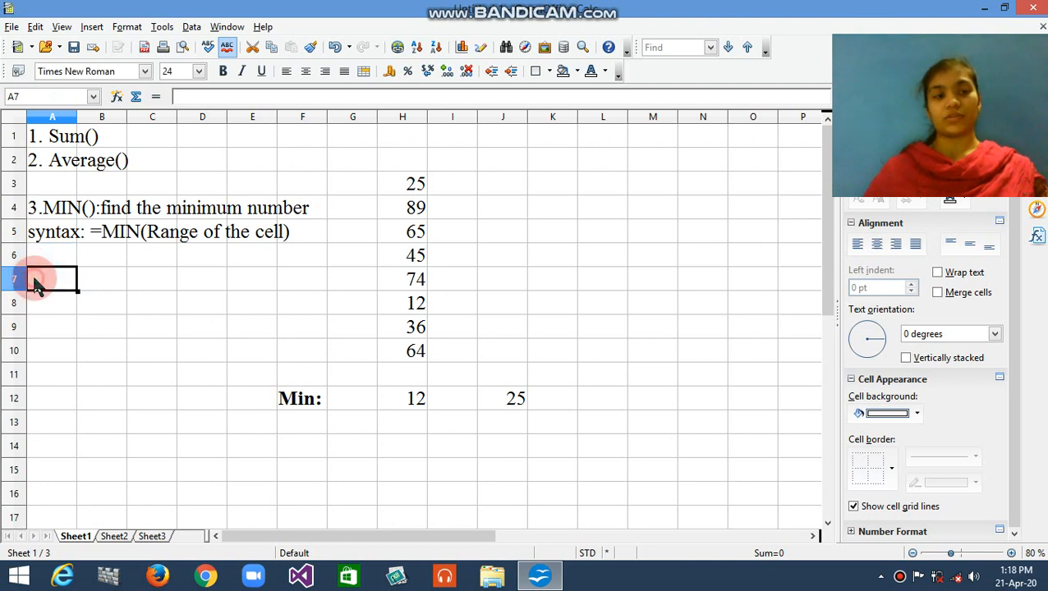
{"action": "type", "text": "4. "}
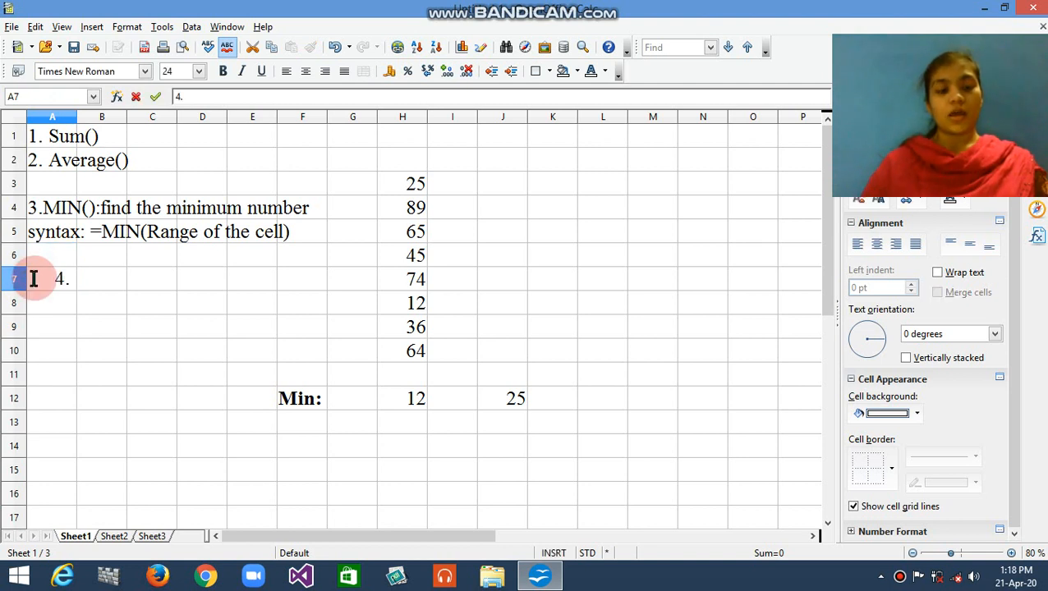
{"action": "type", "text": "m"}
{"action": "key", "text": "BackSpace"}
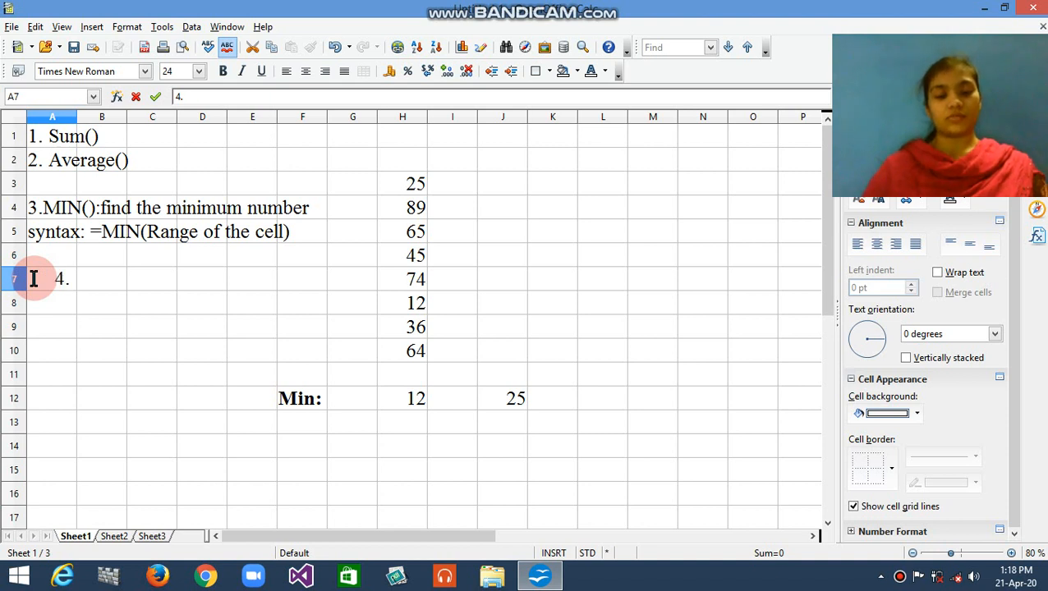
{"action": "type", "text": "MAX()"}
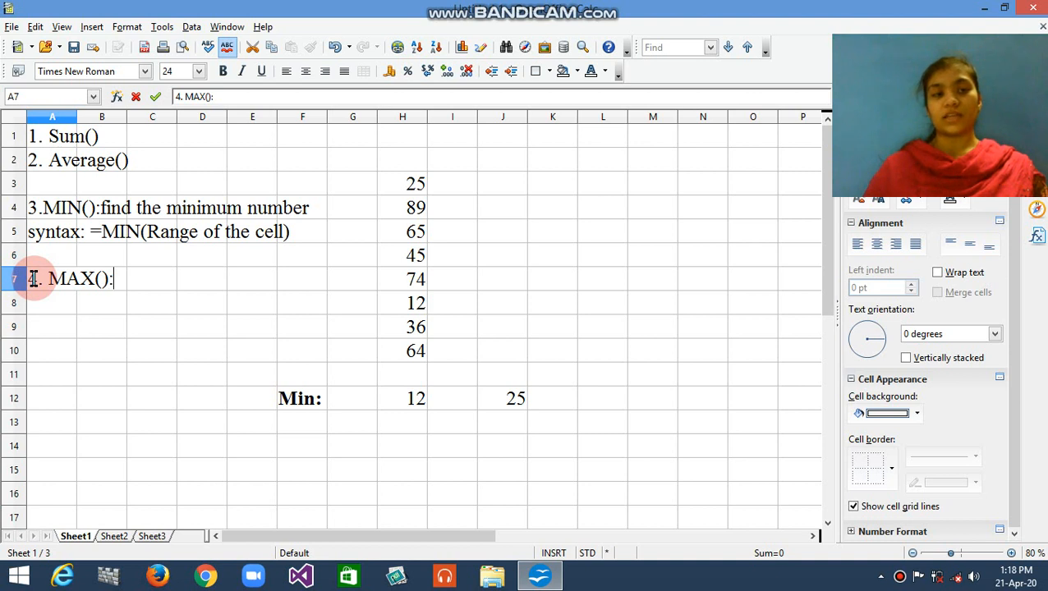
{"action": "type", "text": ":"}
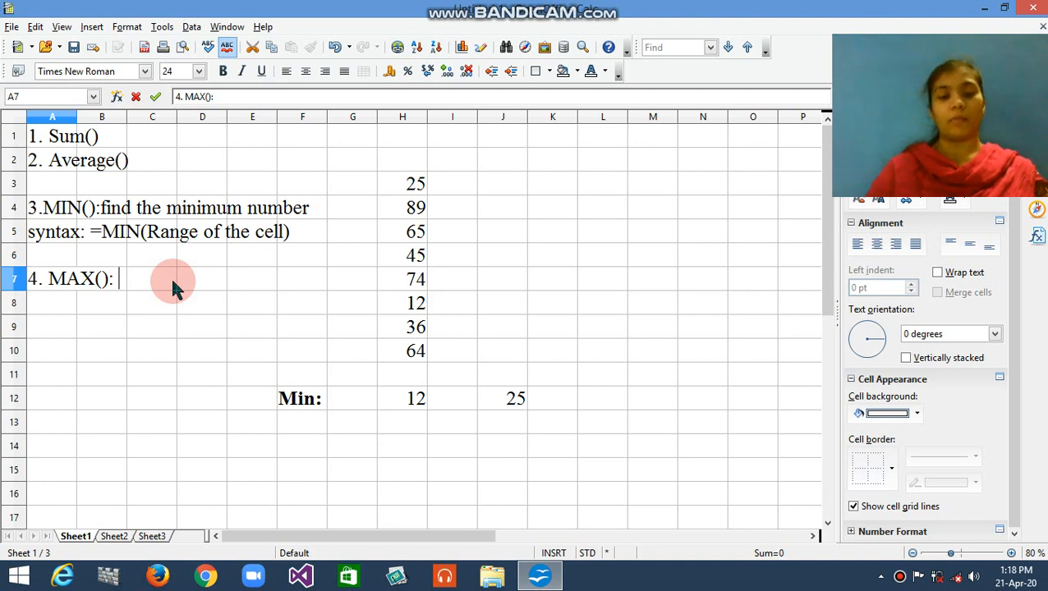
{"action": "type", "text": "M"}
{"action": "key", "text": "BackSpace"}
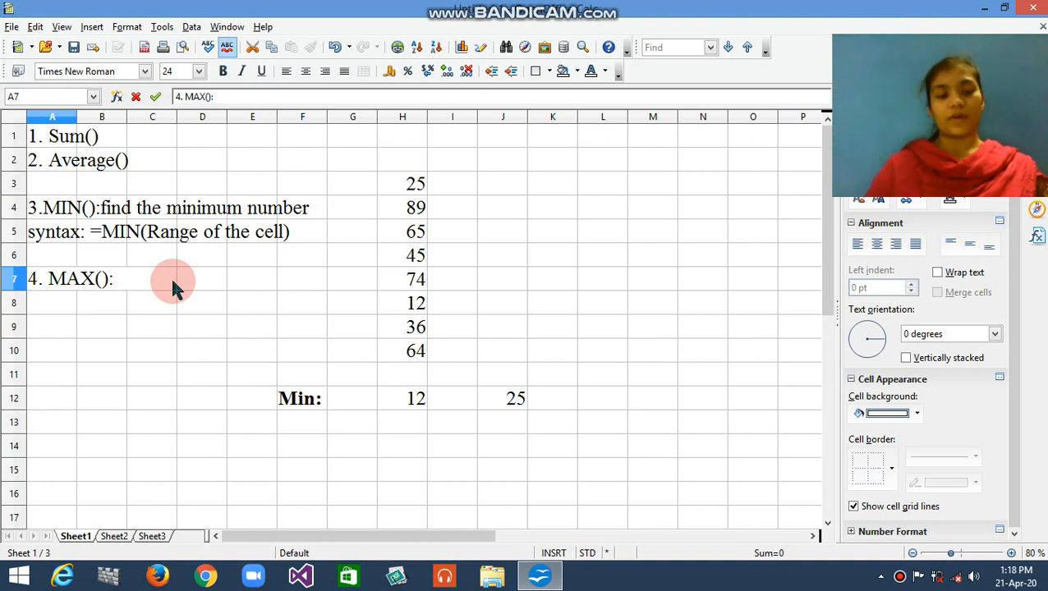
{"action": "type", "text": "t"}
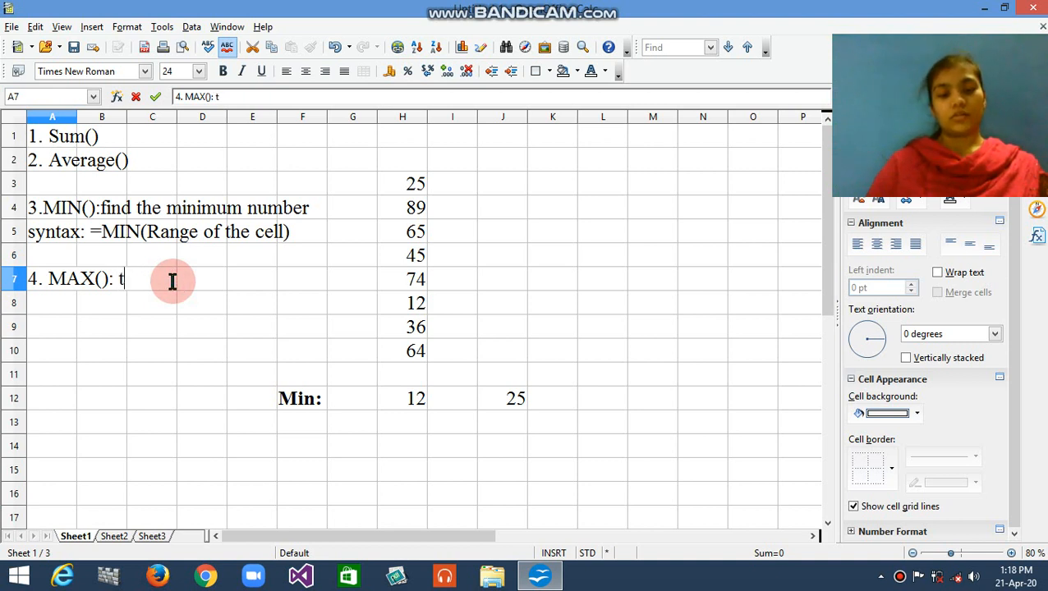
{"action": "type", "text": "o f"}
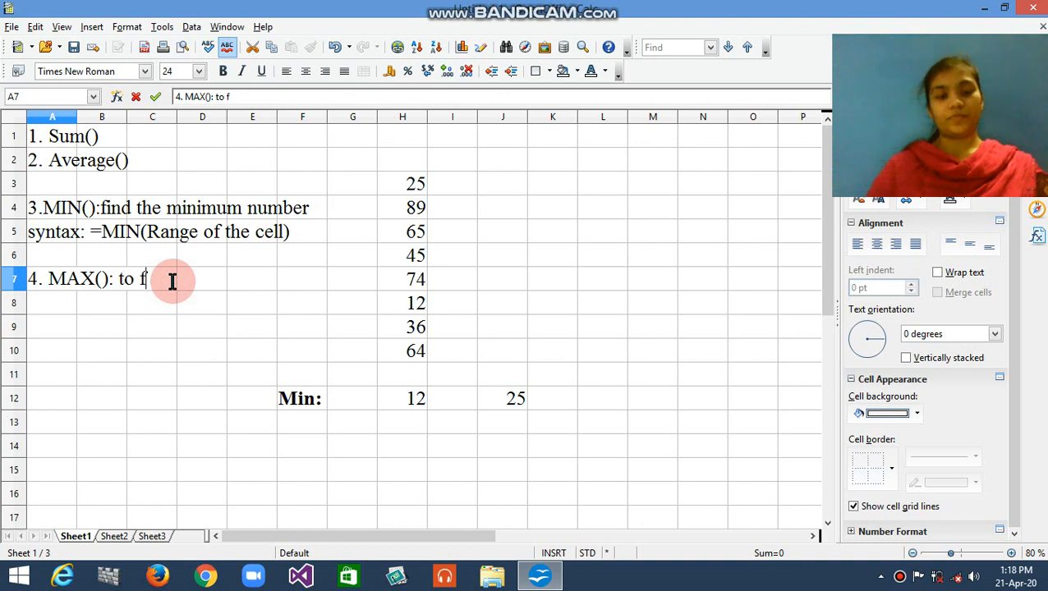
{"action": "type", "text": "ind ma"}
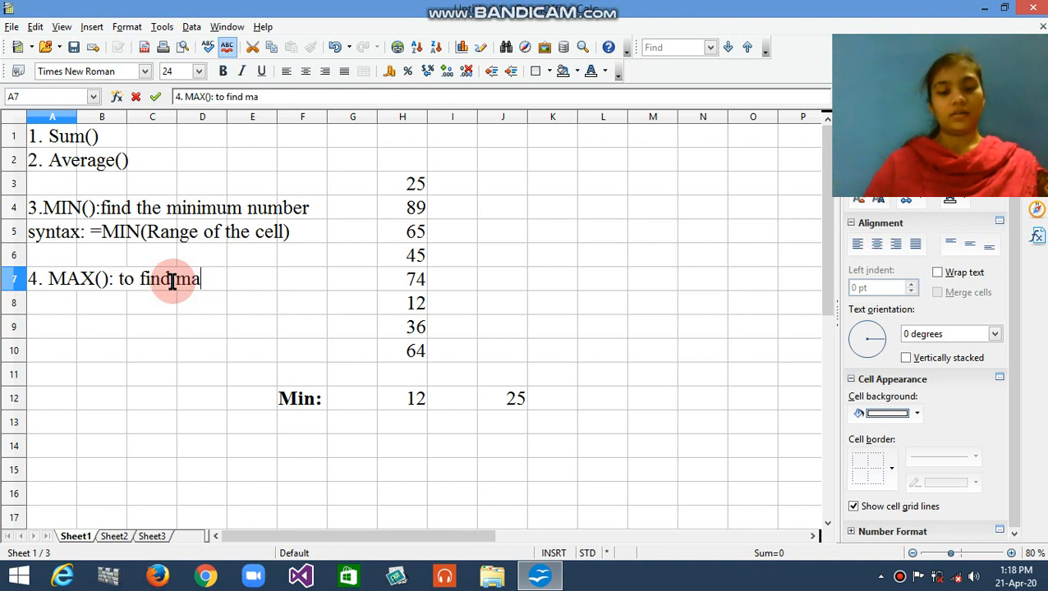
{"action": "type", "text": "ximum"}
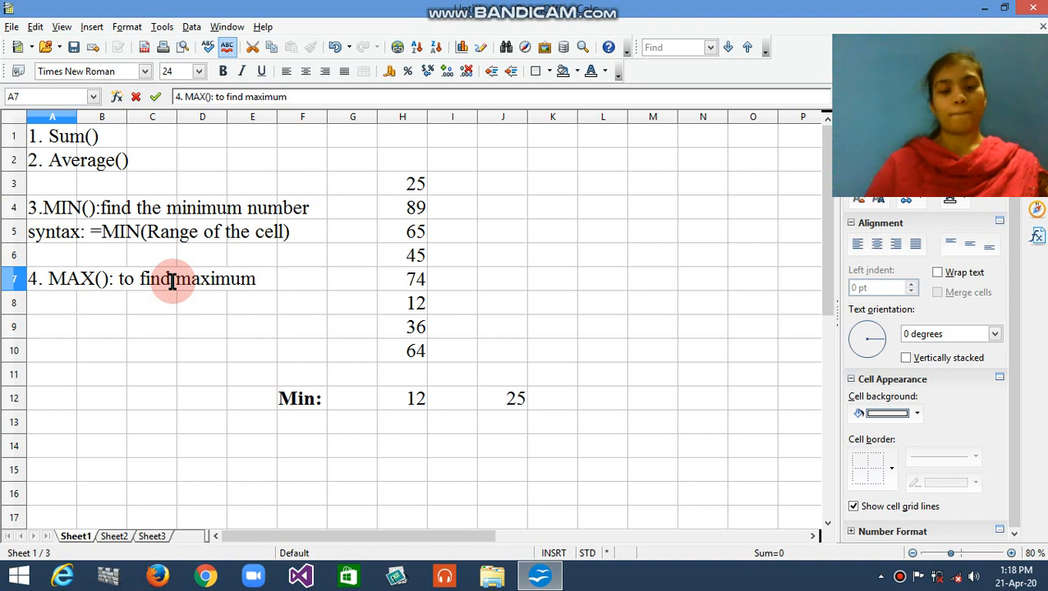
{"action": "type", "text": " number"}
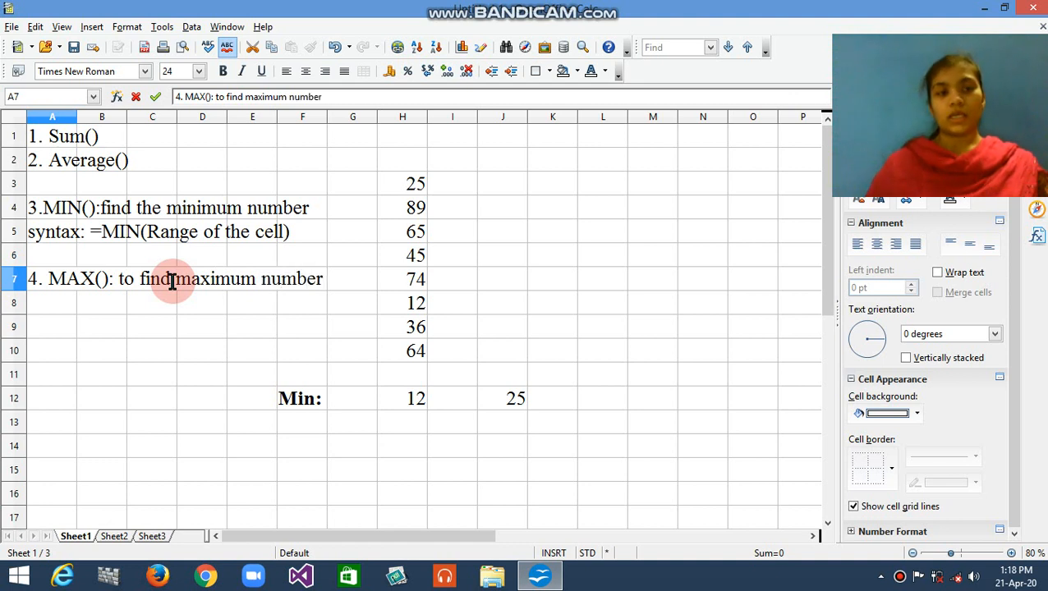
{"action": "key", "text": "Return"}
Enter the syntax note "syntax: =MAX(Range of the cell)" in cell A8 and highlight the sample numbers H3 to H10
{"action": "type", "text": "syntax: =MIN(Range of the cell)"}
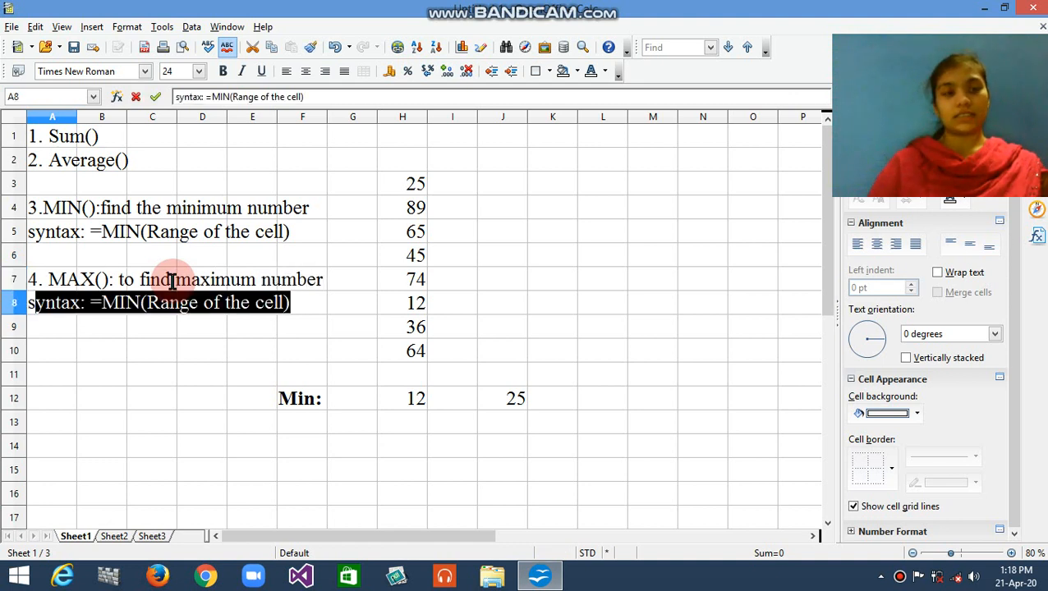
{"action": "key", "text": "shift+Right"}
{"action": "key", "text": "shift+Right"}
{"action": "key", "text": "shift+Right"}
{"action": "key", "text": "shift+Right"}
{"action": "key", "text": "shift+Right"}
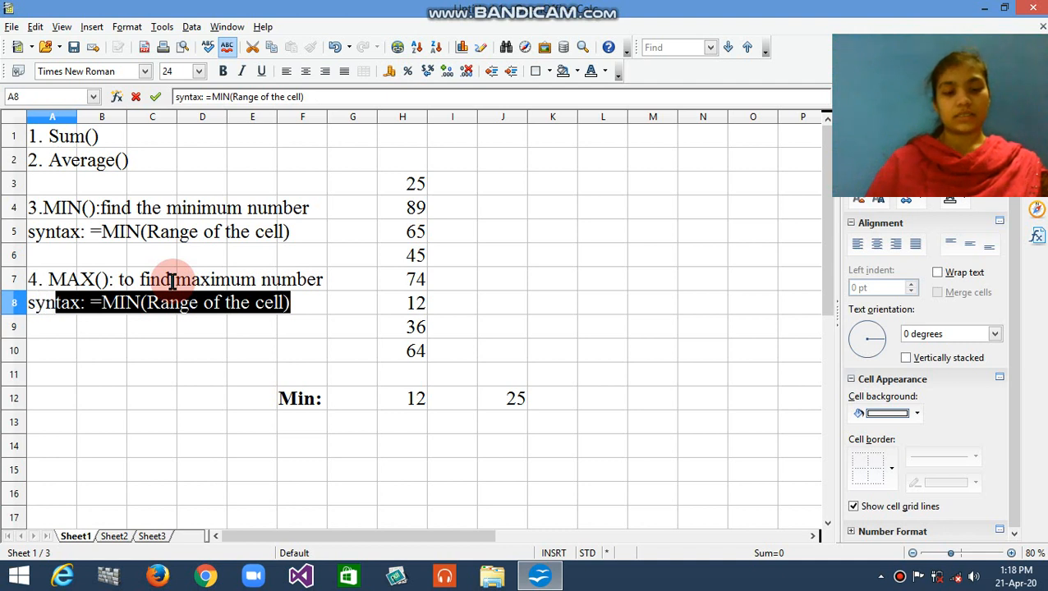
{"action": "key", "text": "shift+Right"}
{"action": "key", "text": "shift+Right"}
{"action": "key", "text": "shift+Right"}
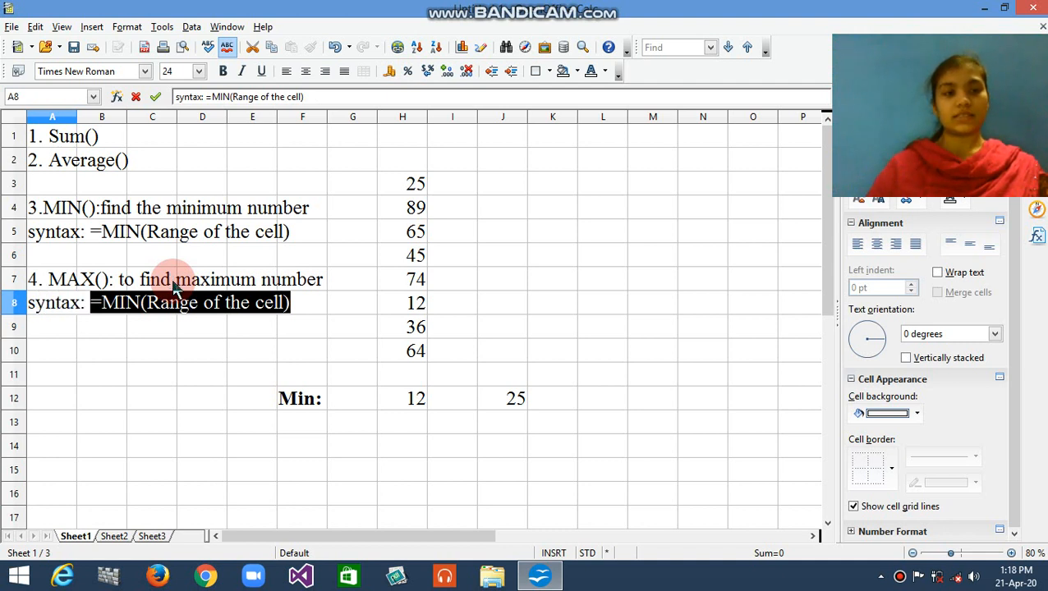
{"action": "key", "text": "shift+Right"}
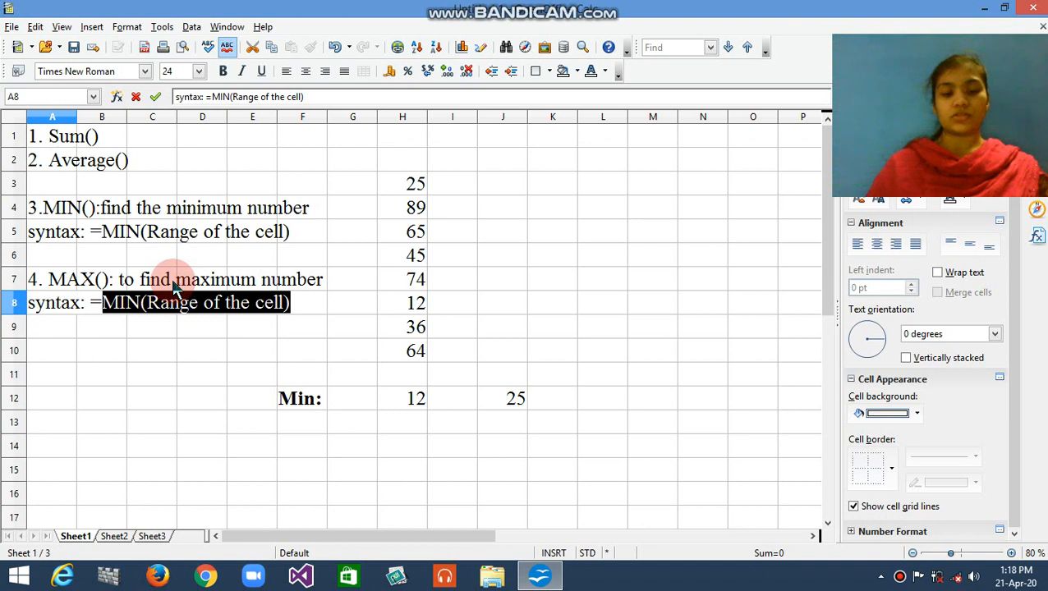
{"action": "key", "text": "shift+Right"}
{"action": "type", "text": "A"}
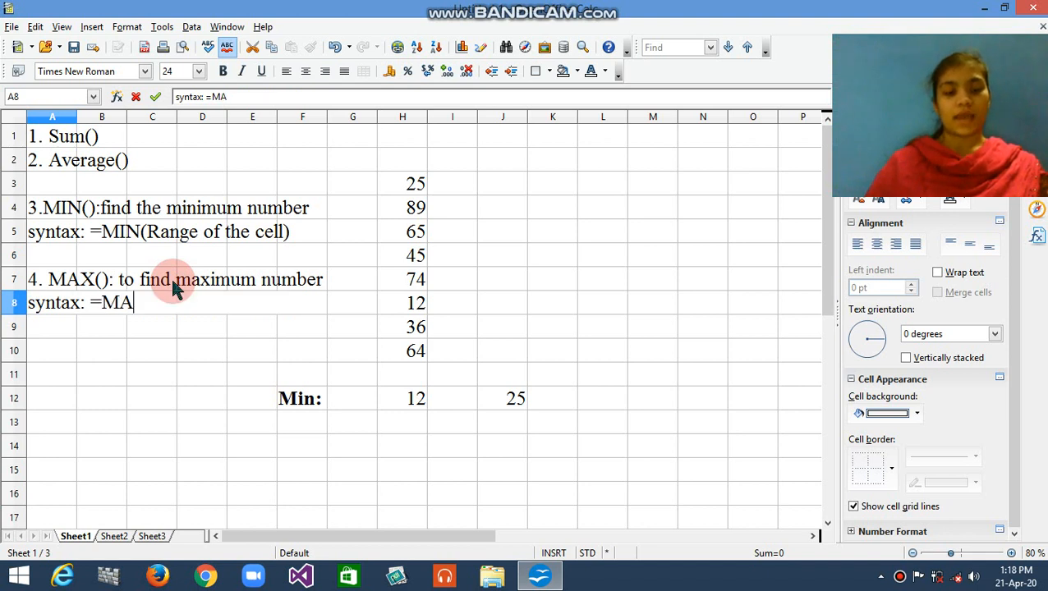
{"action": "type", "text": "X("}
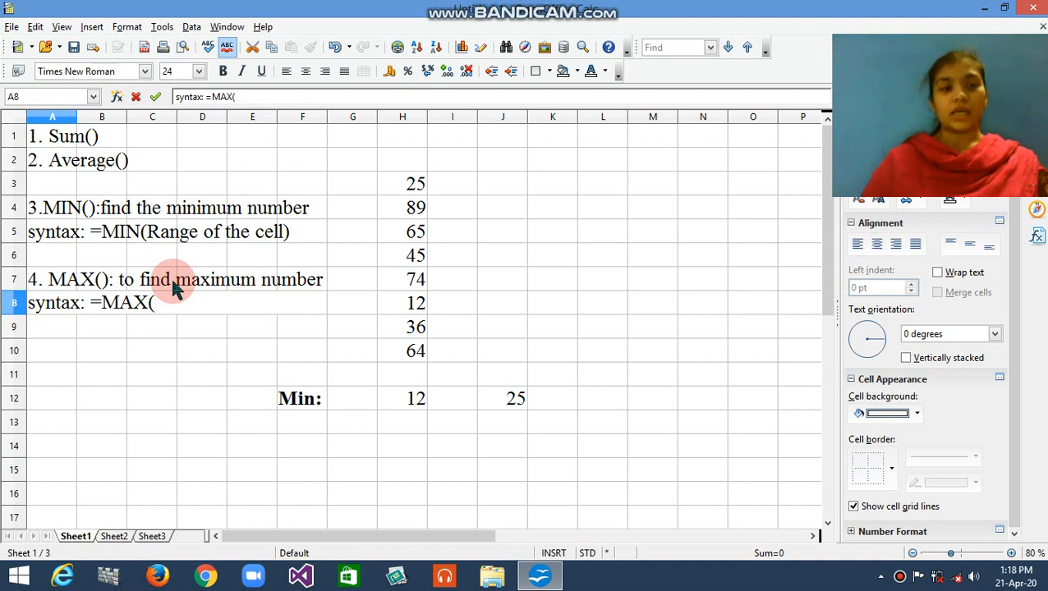
{"action": "type", "text": "R"}
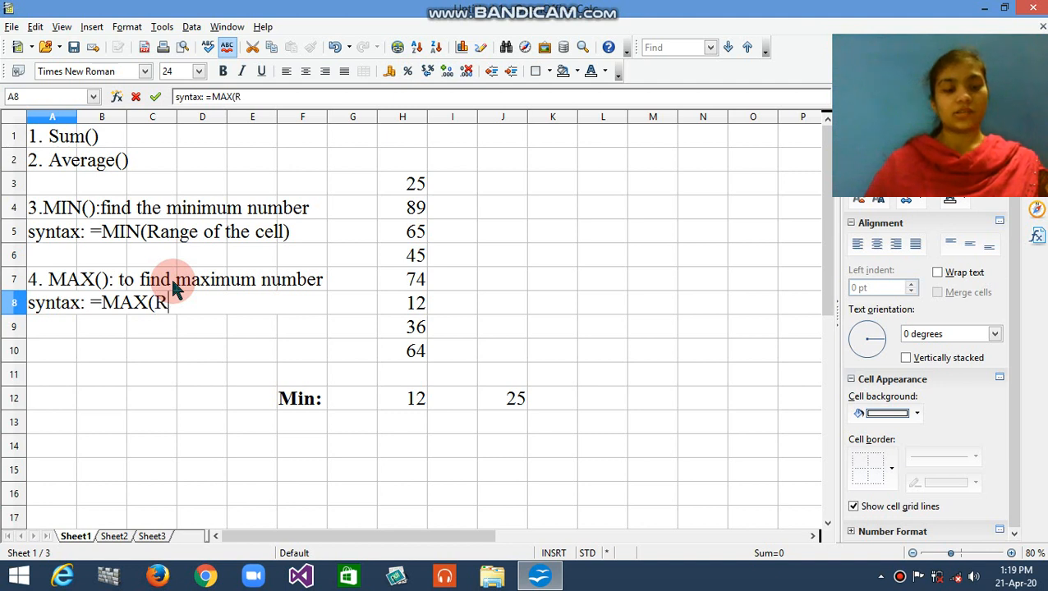
{"action": "type", "text": "ange o"}
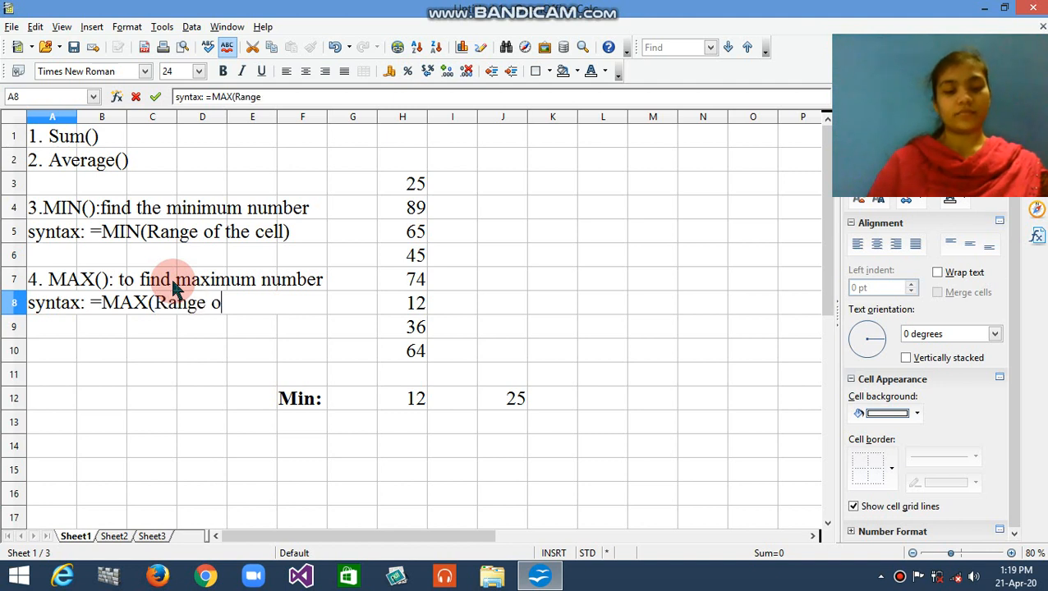
{"action": "type", "text": "f the ce"}
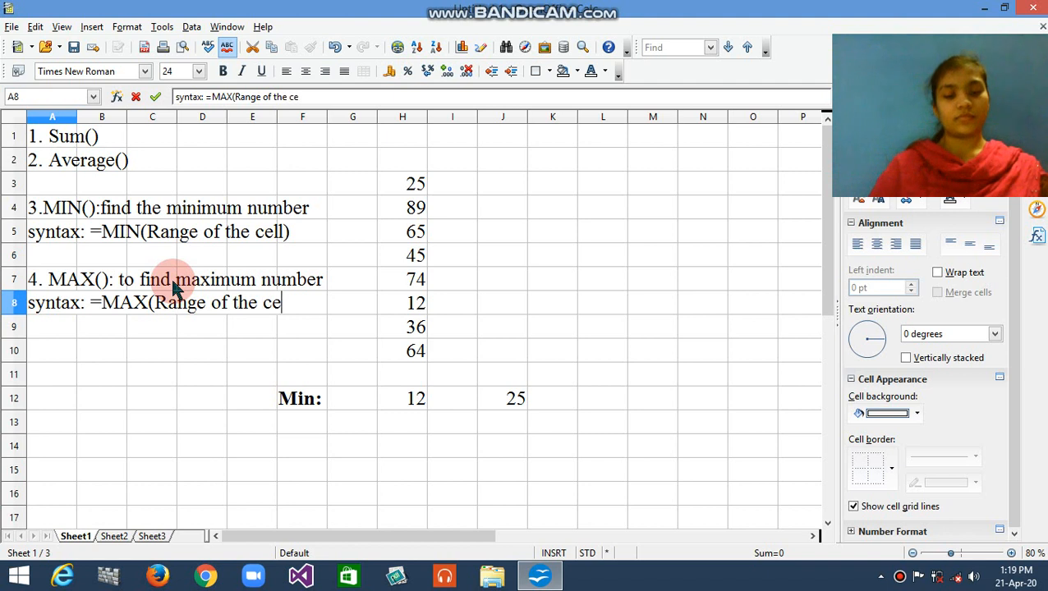
{"action": "type", "text": "ll)"}
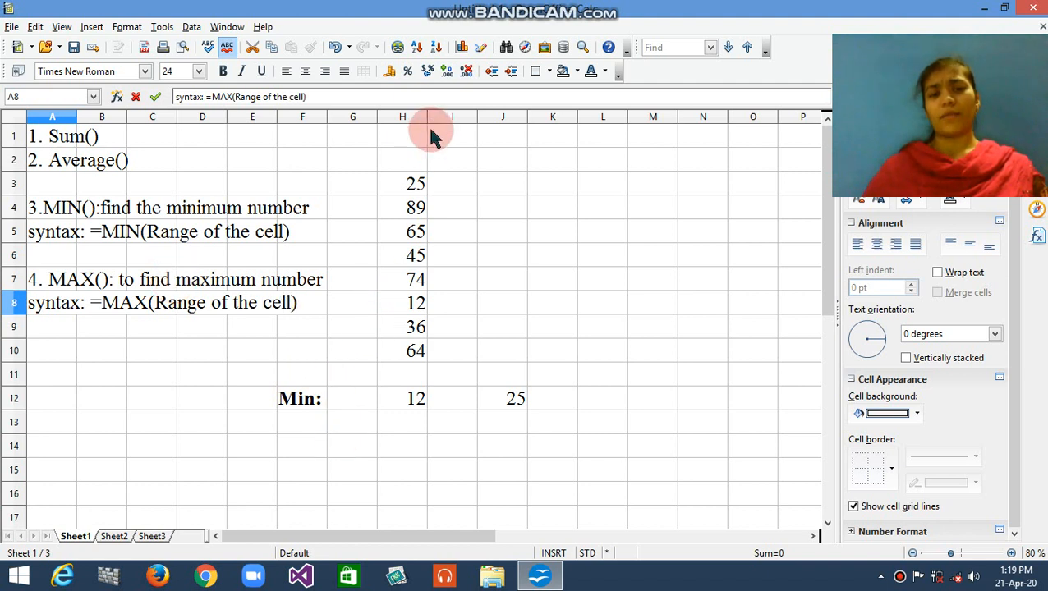
{"action": "left_click_drag", "start_coordinate": [415, 189], "coordinate": [423, 367]}
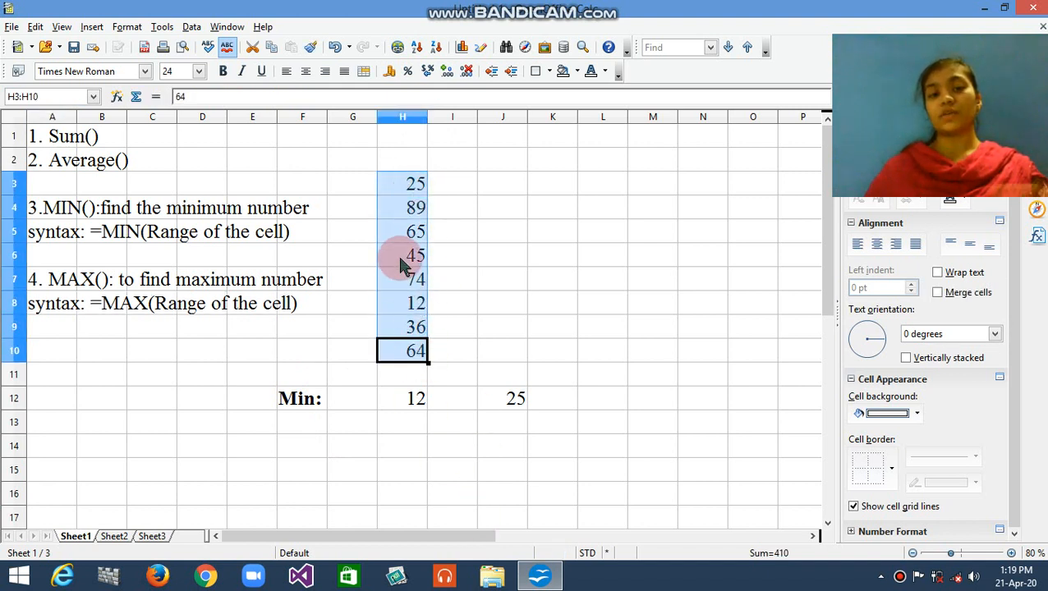
Add the bold label "Max:" in cell F13 below the Min label
{"action": "left_click", "coordinate": [296, 428]}
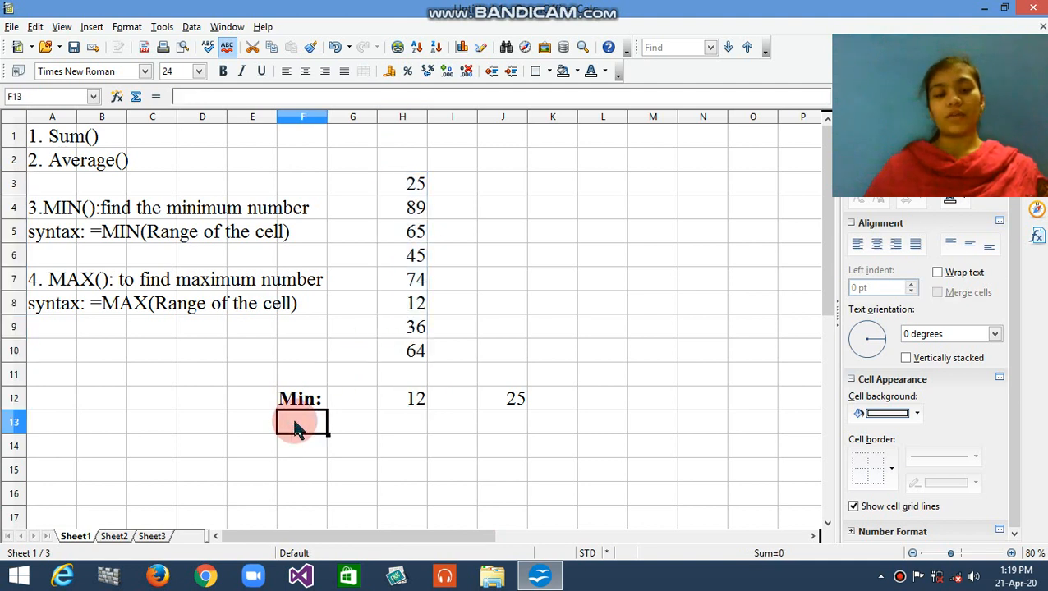
{"action": "key", "text": "ctrl+b"}
{"action": "type", "text": "Max"}
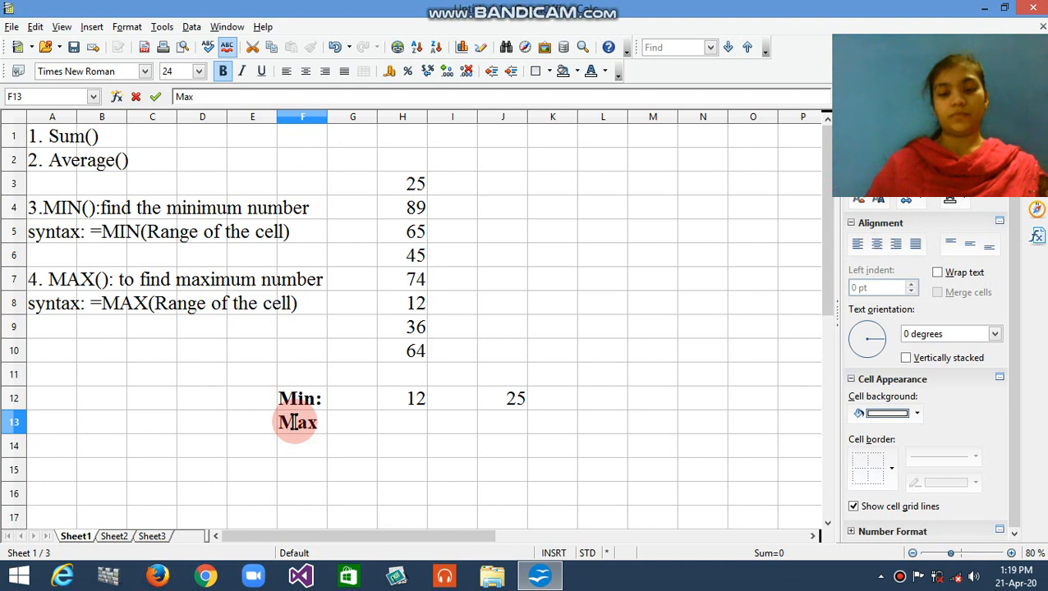
{"action": "type", "text": ":"}
{"action": "key", "text": "Tab"}
Calculate the maximum of the whole number column in cell H13 with the formula =MAX(H3:H10)
{"action": "key", "text": "Tab"}
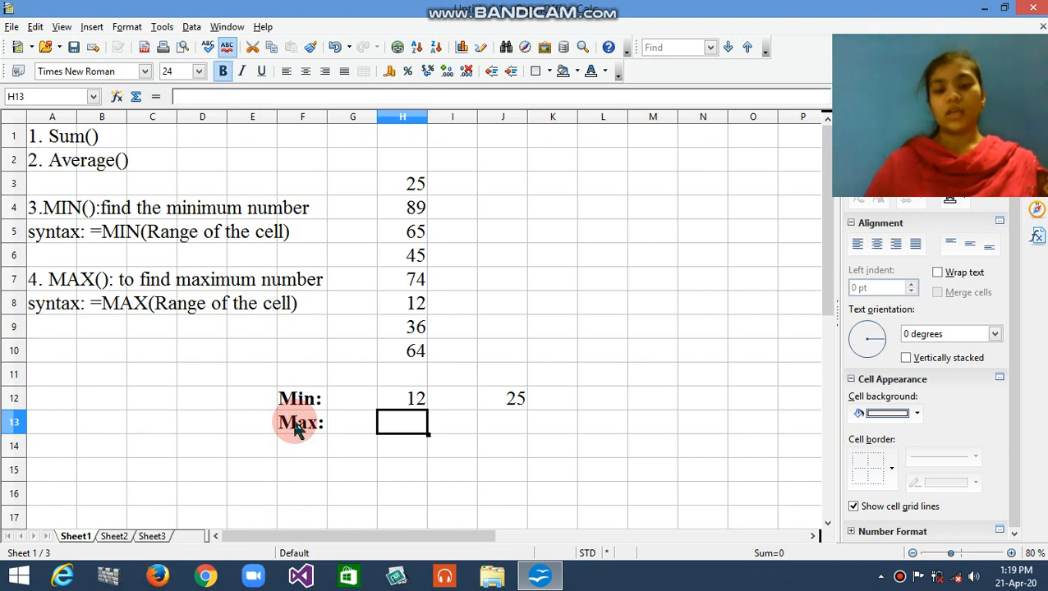
{"action": "type", "text": "=M"}
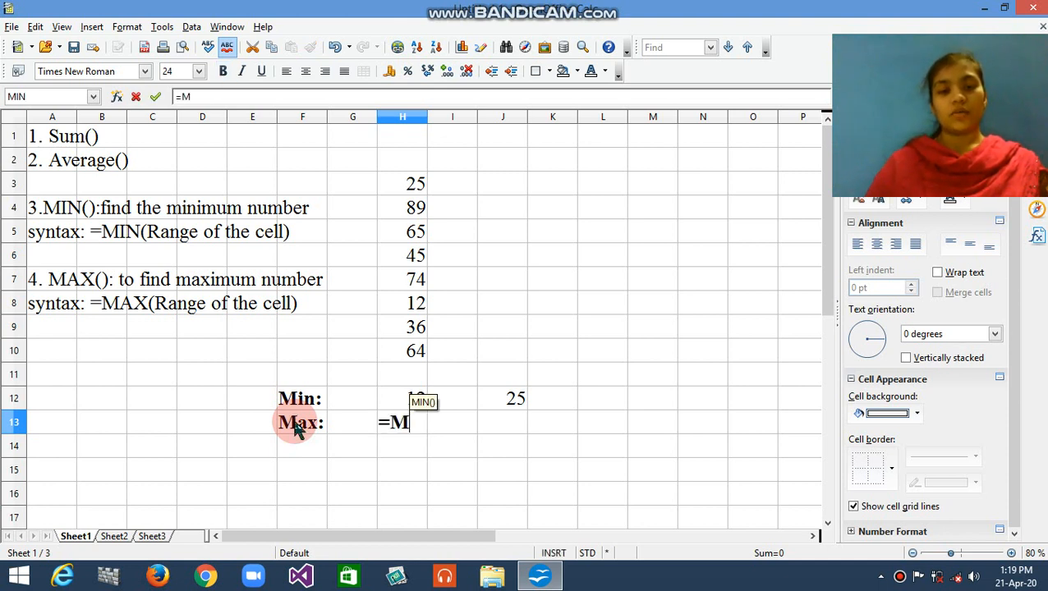
{"action": "type", "text": "AX"}
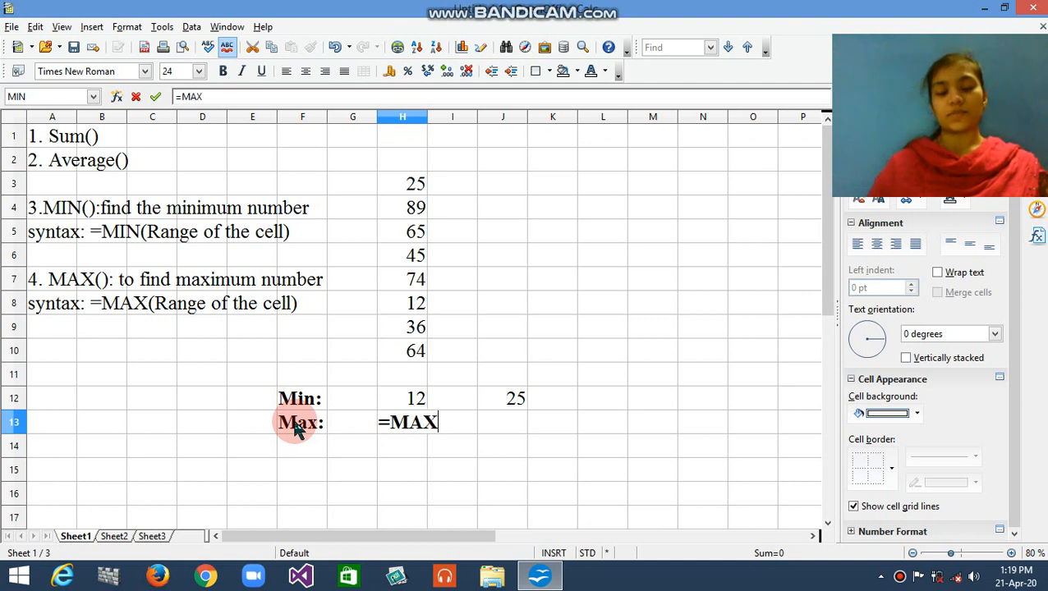
{"action": "type", "text": "("}
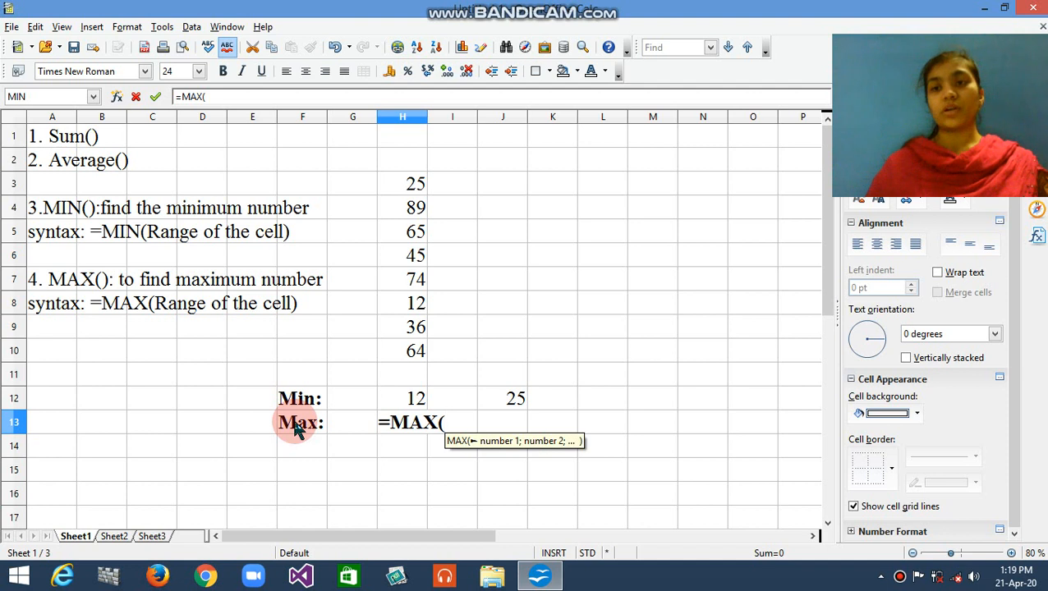
{"action": "type", "text": "H"}
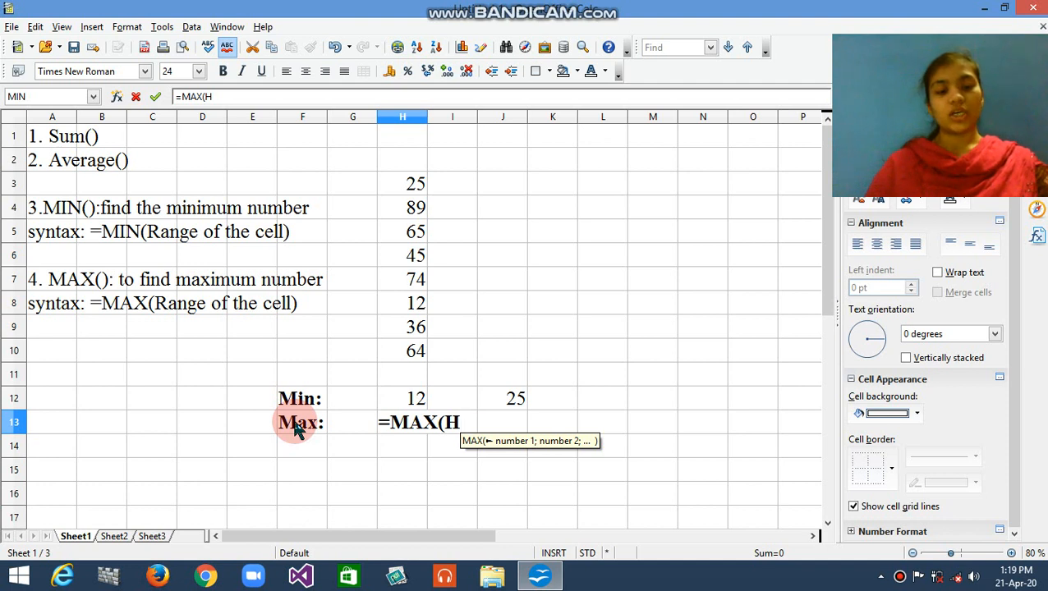
{"action": "type", "text": "3"}
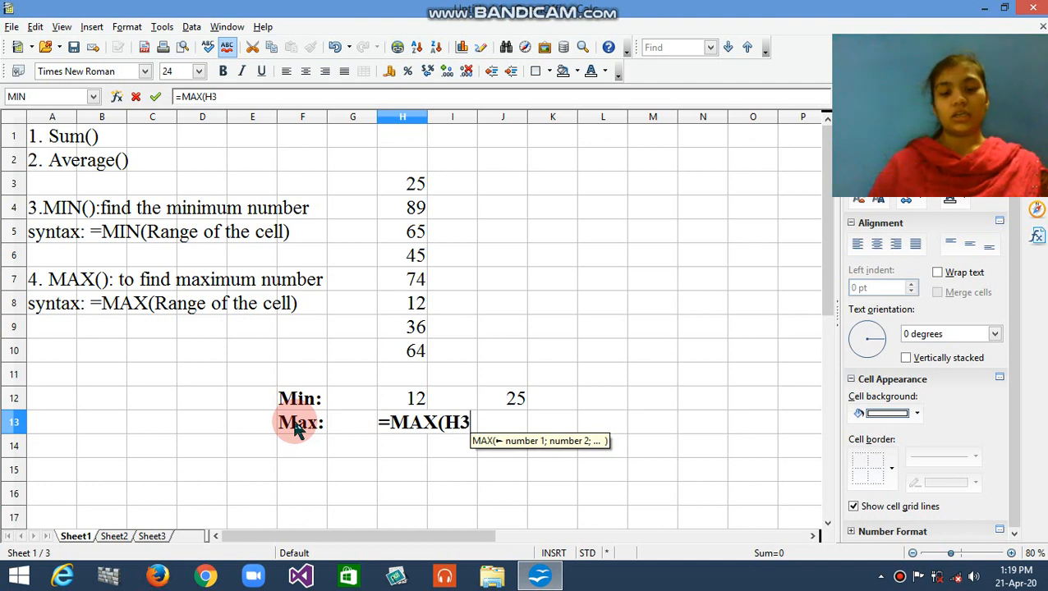
{"action": "type", "text": ":"}
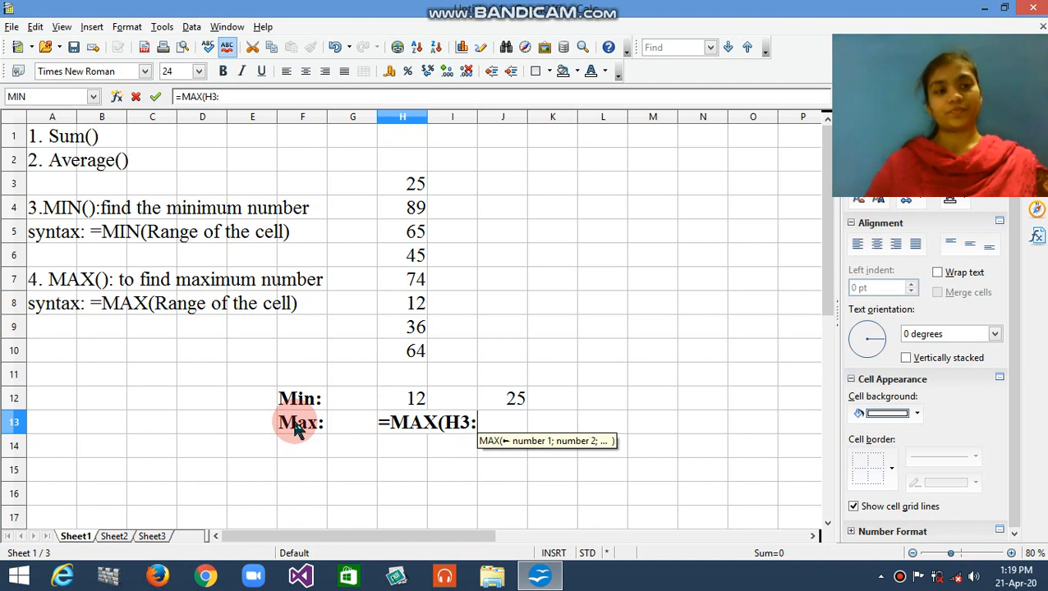
{"action": "type", "text": "H10"}
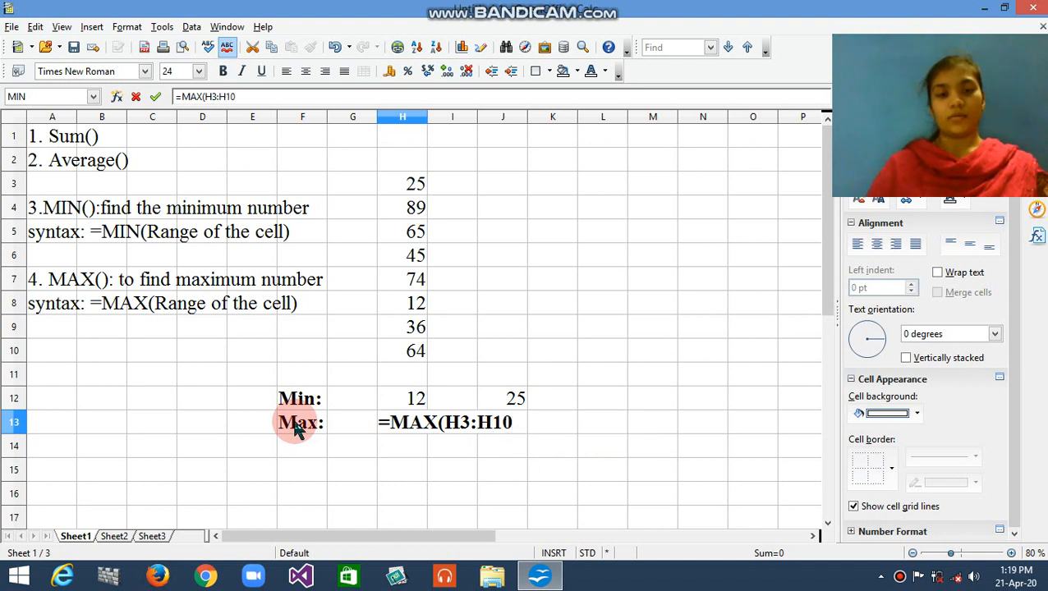
{"action": "type", "text": ")"}
{"action": "key", "text": "Tab"}
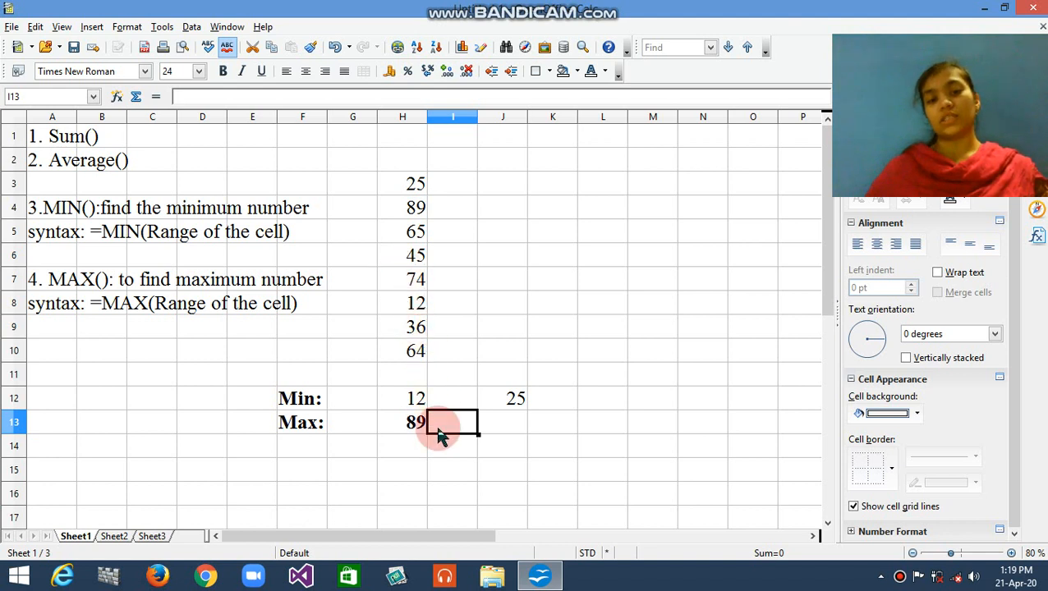
Calculate the maximum of four selected sample numbers in cell J13 with the formula =MAX(H4;H7;H6;H10)
{"action": "left_click", "coordinate": [510, 429]}
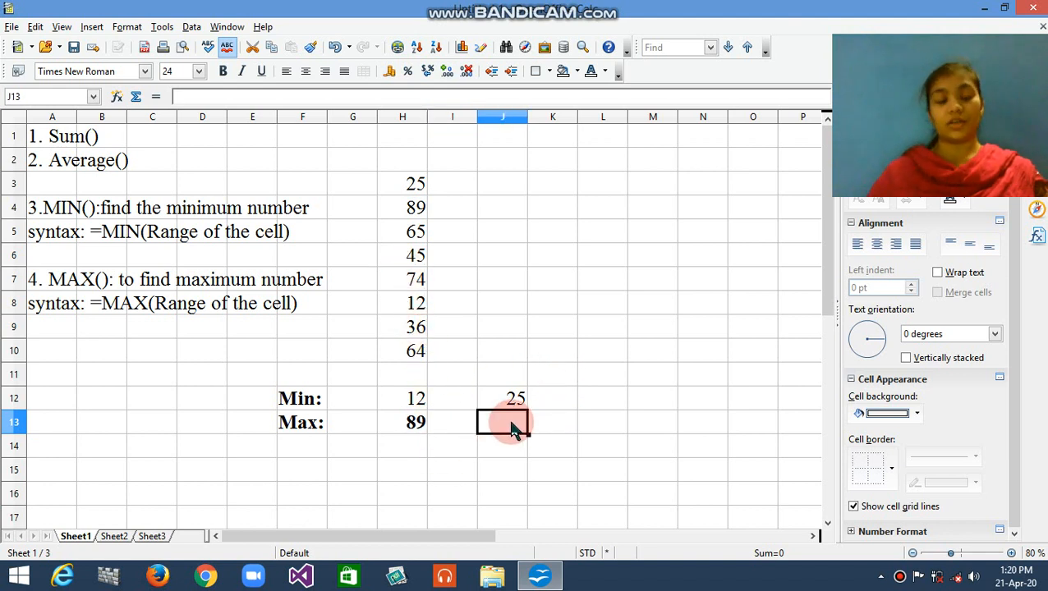
{"action": "type", "text": "="}
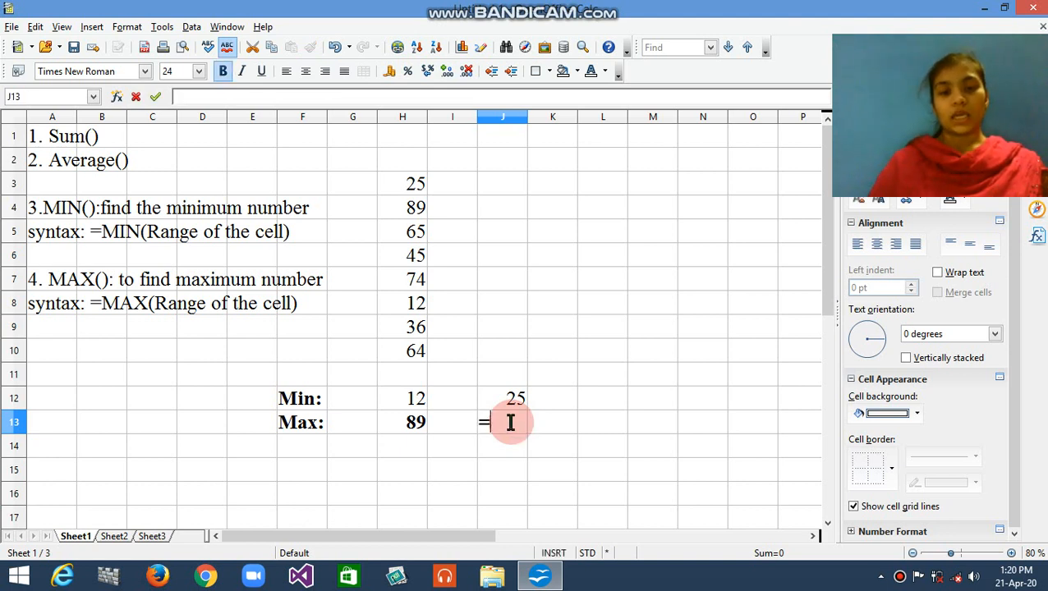
{"action": "type", "text": "MA"}
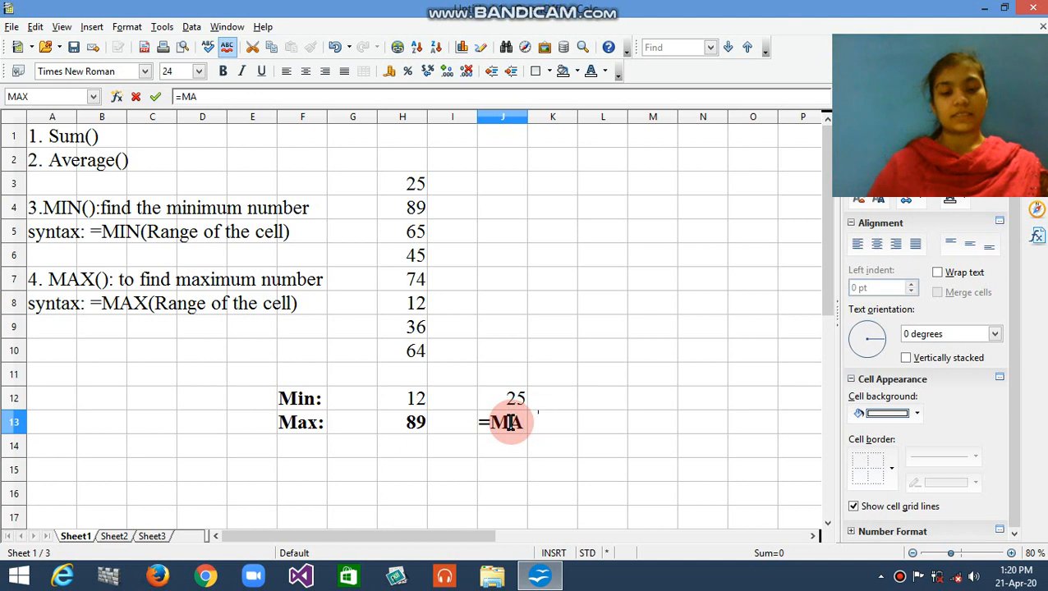
{"action": "type", "text": "X("}
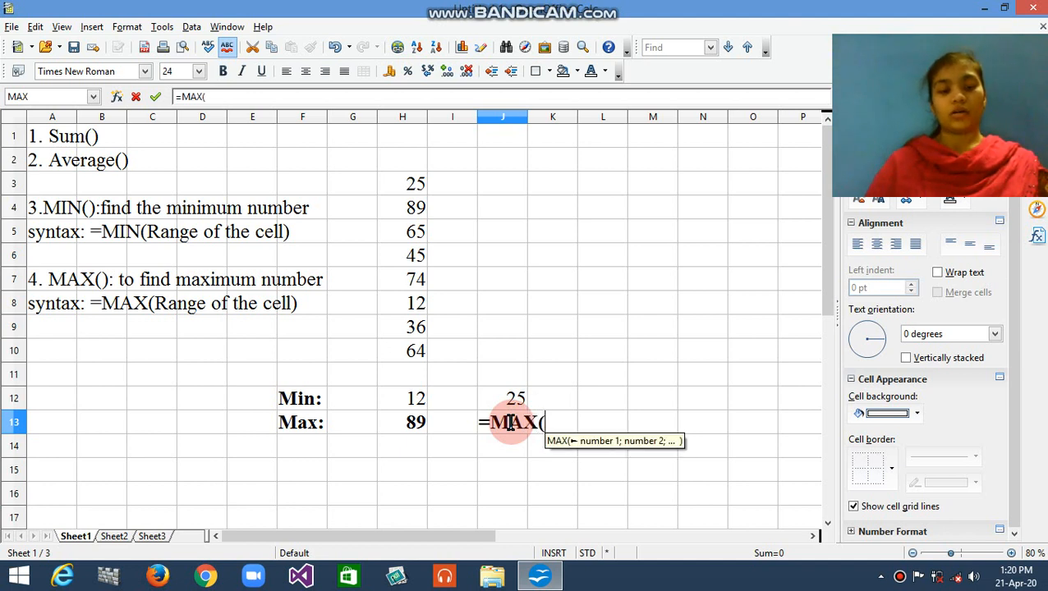
{"action": "type", "text": "H4"}
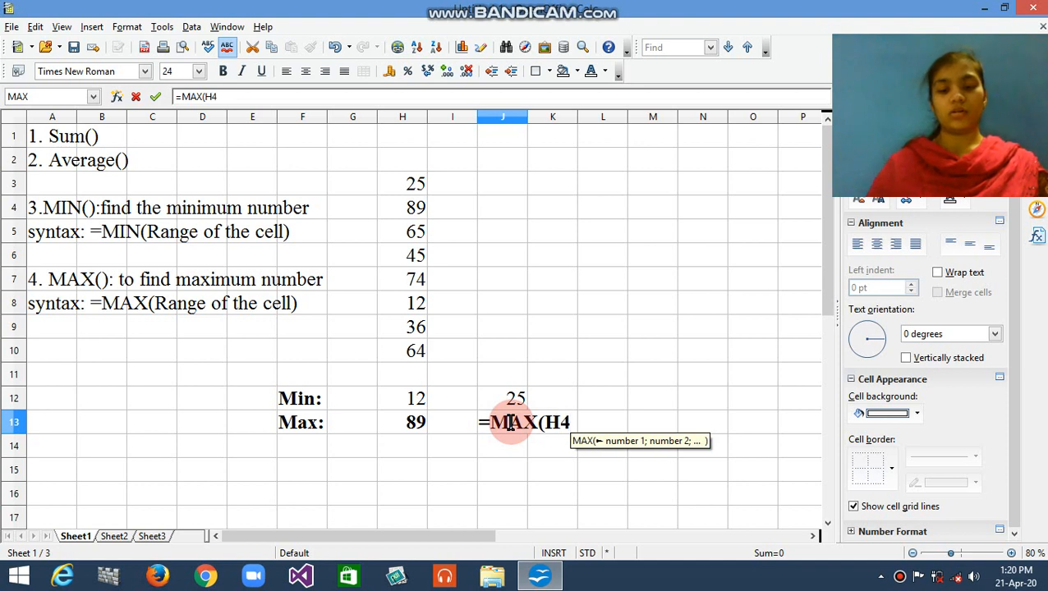
{"action": "type", "text": ";H"}
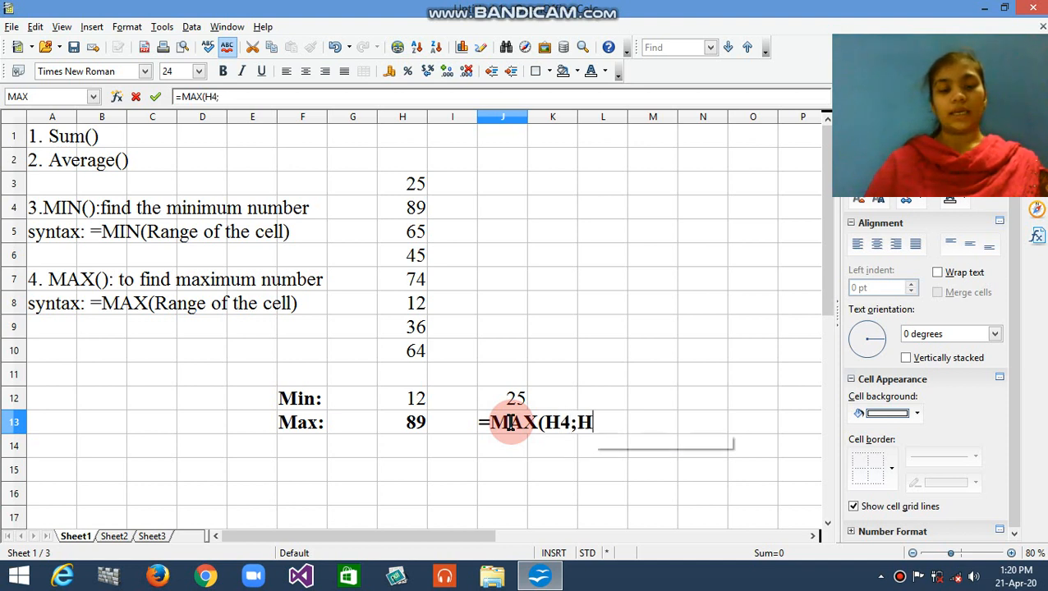
{"action": "type", "text": "7;"}
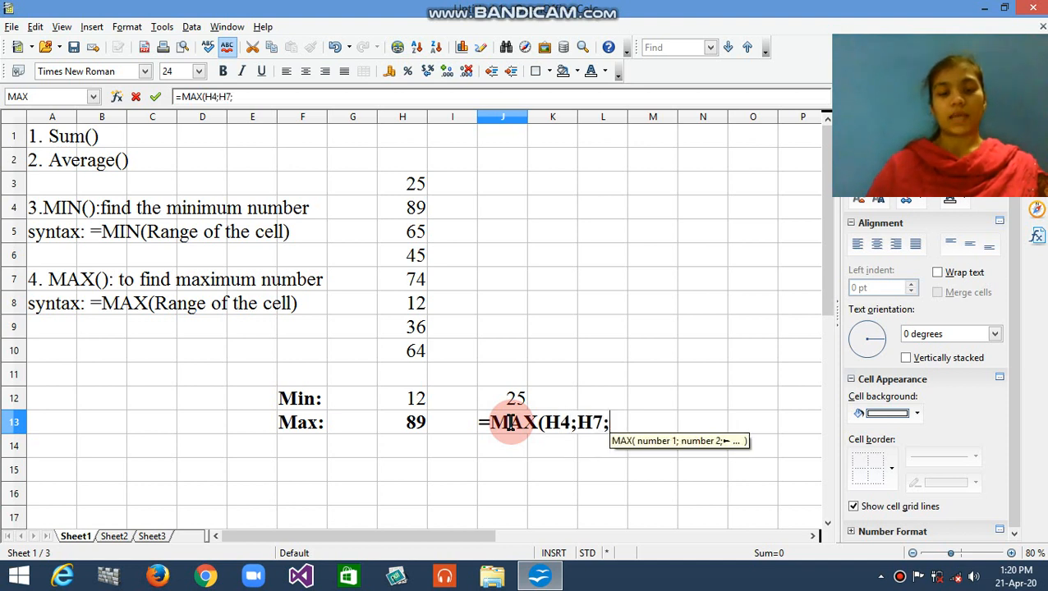
{"action": "type", "text": "H6"}
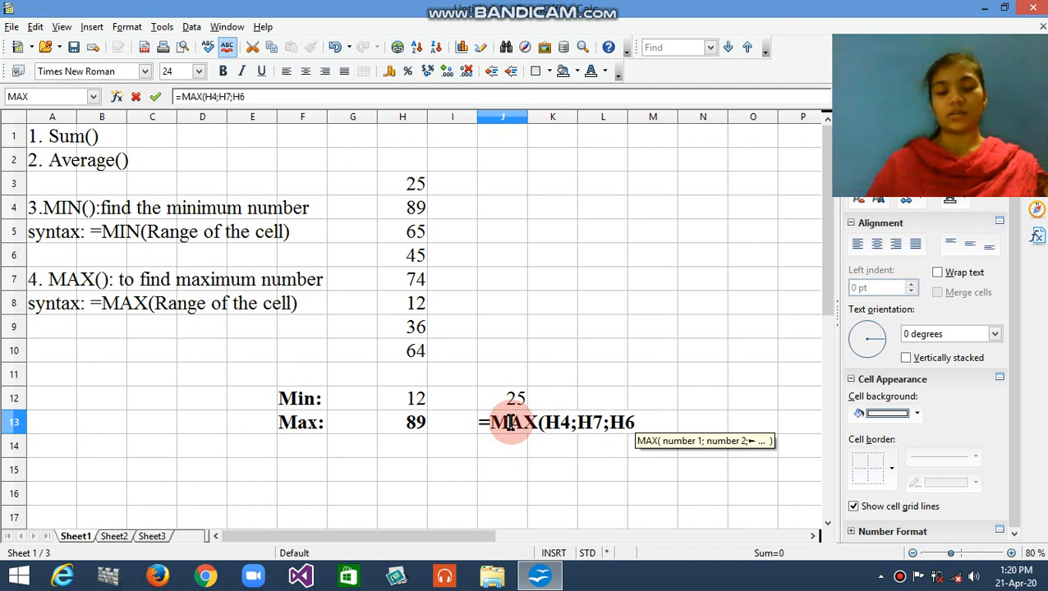
{"action": "type", "text": ";"}
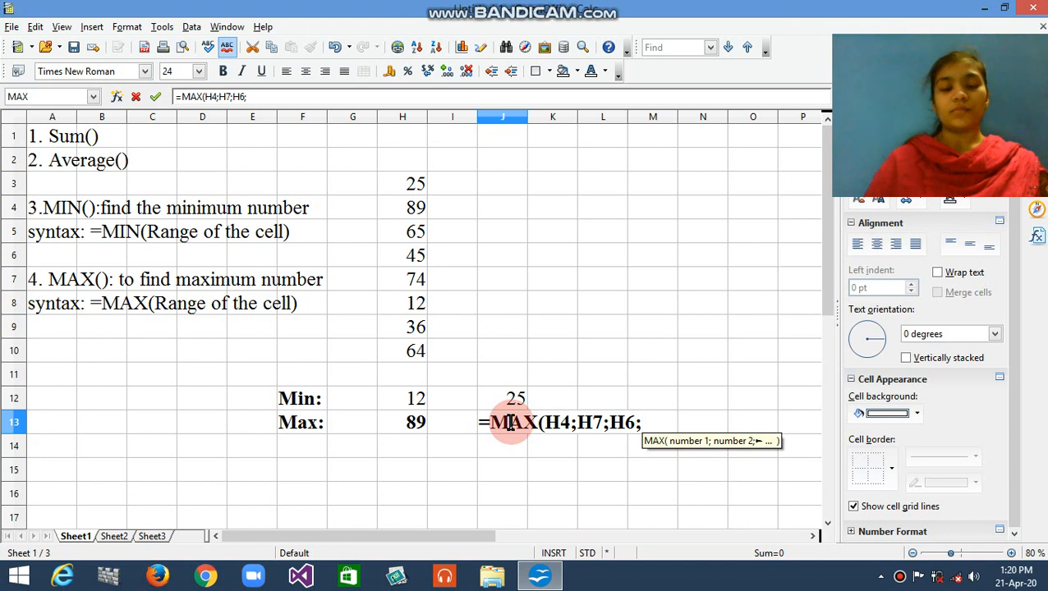
{"action": "type", "text": "HH"}
{"action": "key", "text": "BackSpace"}
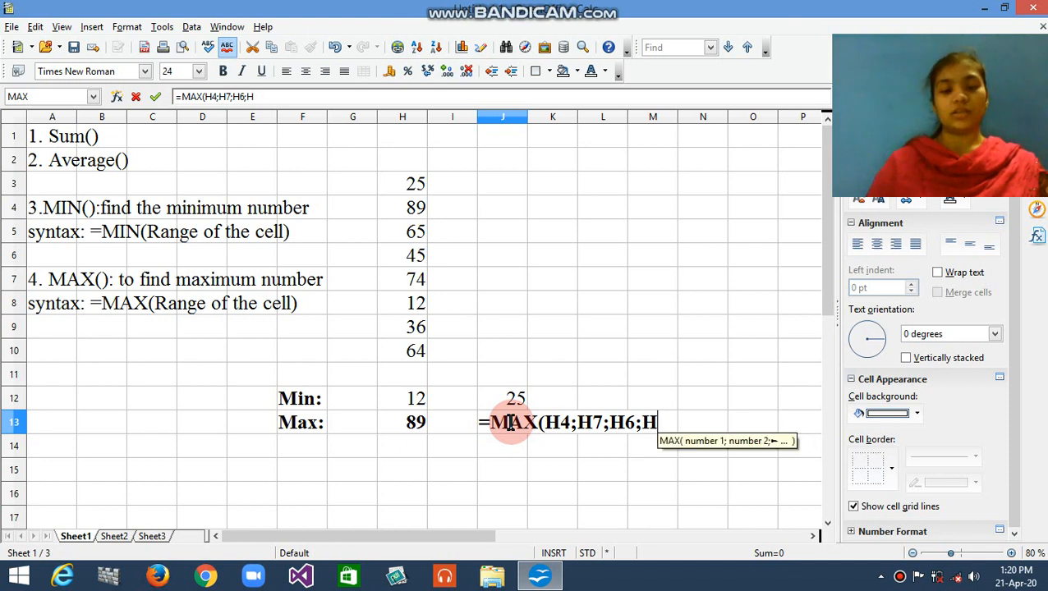
{"action": "type", "text": "10"}
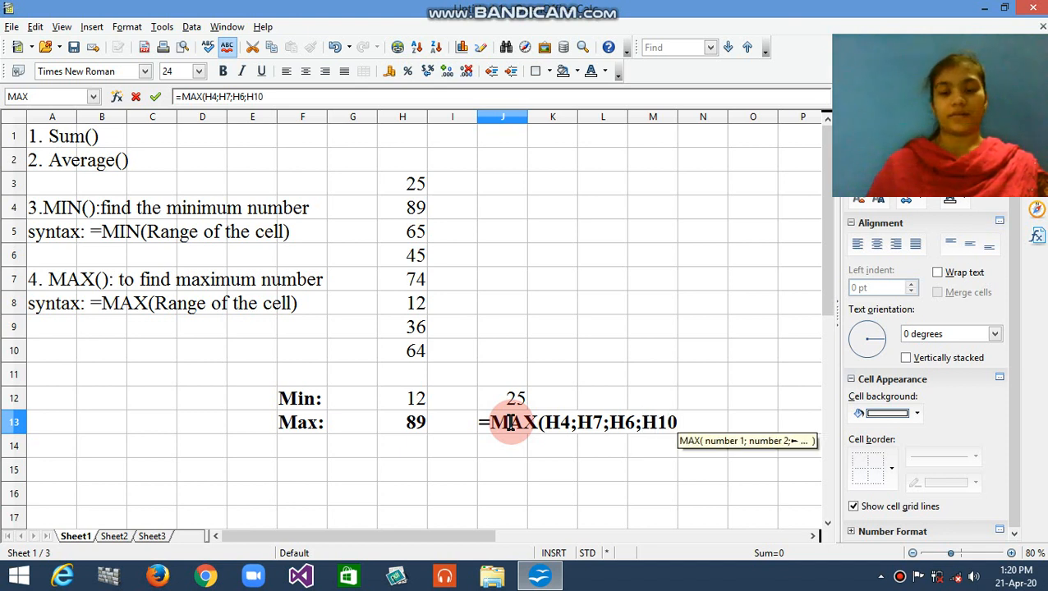
{"action": "type", "text": ")"}
{"action": "key", "text": "Tab"}
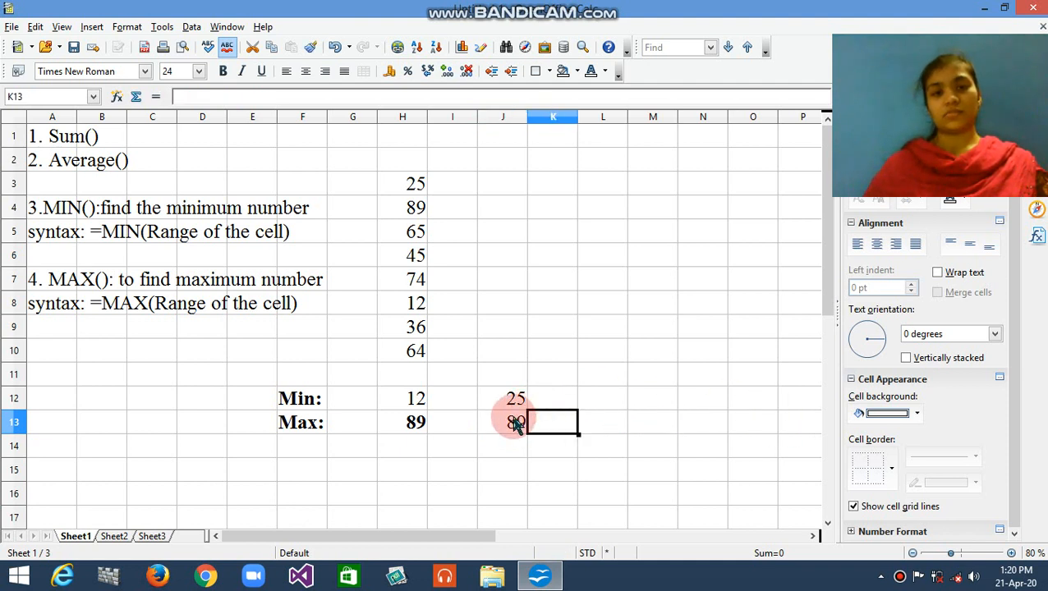
Replace the H4 reference in the J13 formula with H3, giving =MAX(H3;H7;H6;H10), and review the cells it references
{"action": "left_click", "coordinate": [519, 427]}
{"action": "double_click", "coordinate": [524, 427]}
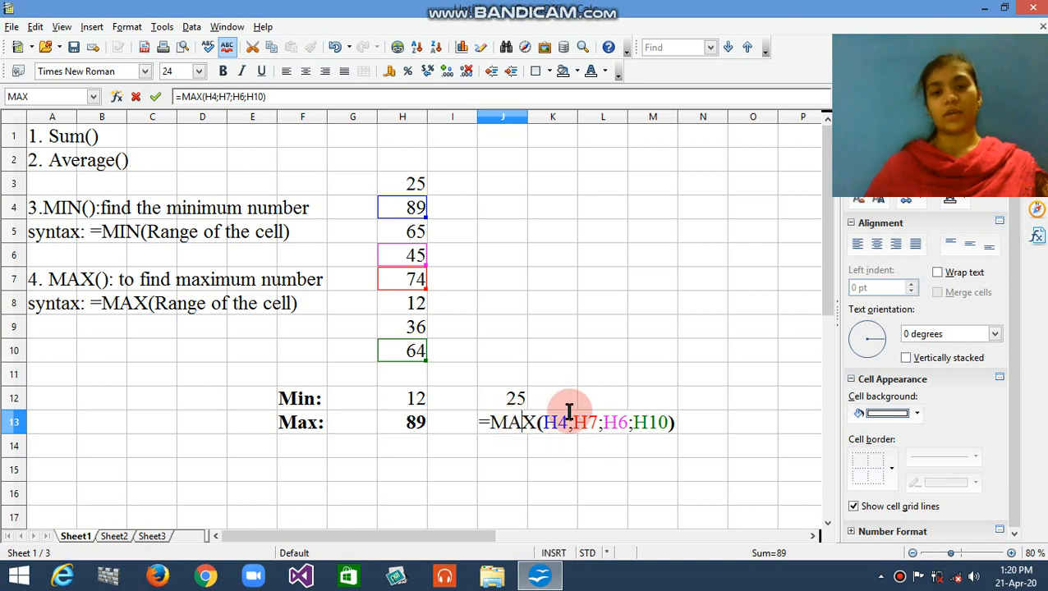
{"action": "left_click", "coordinate": [568, 425]}
{"action": "key", "text": "BackSpace"}
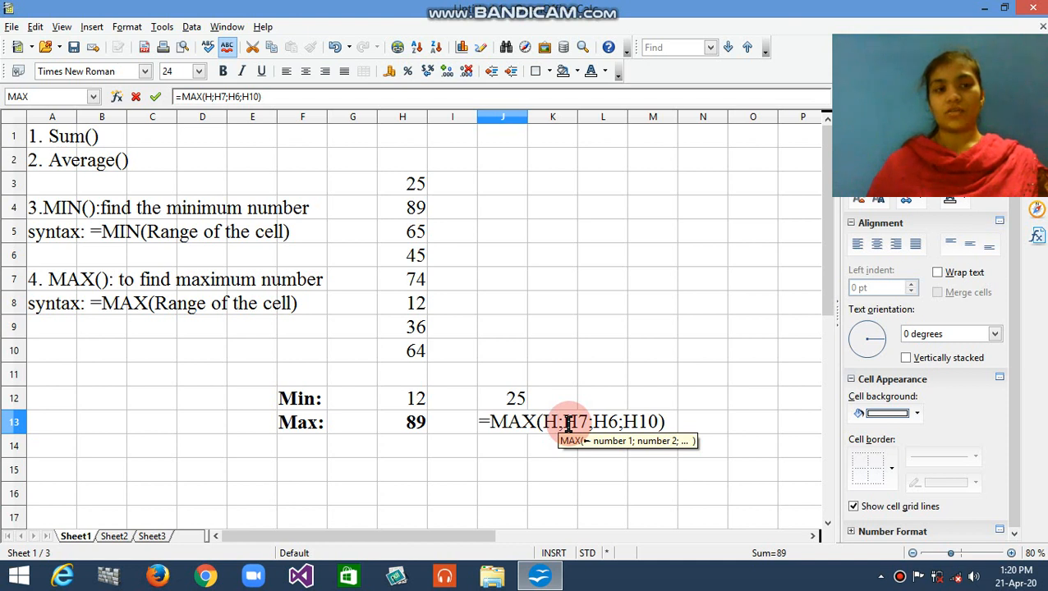
{"action": "type", "text": "3"}
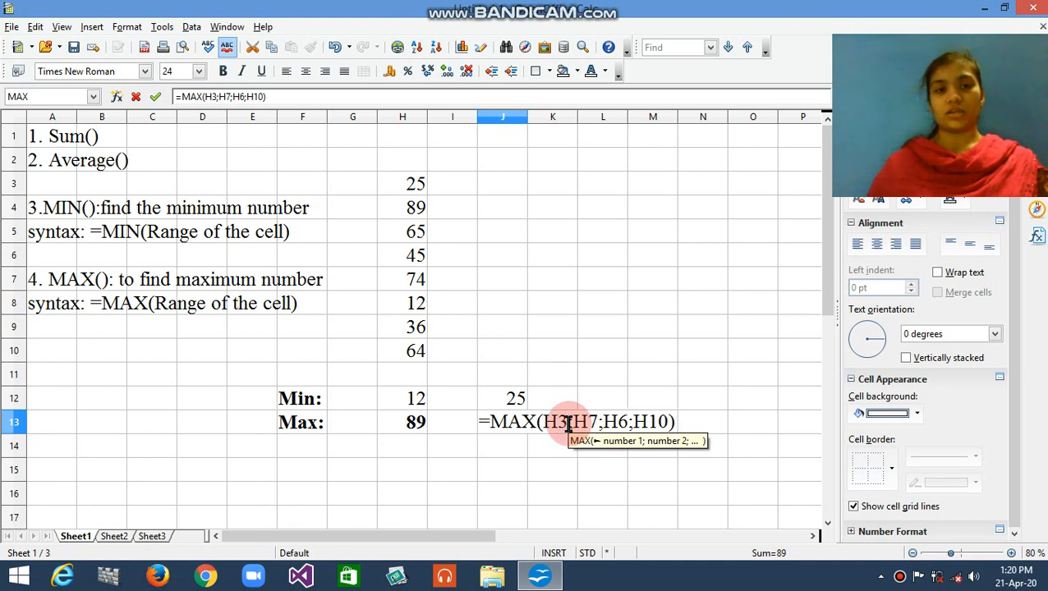
{"action": "key", "text": "Tab"}
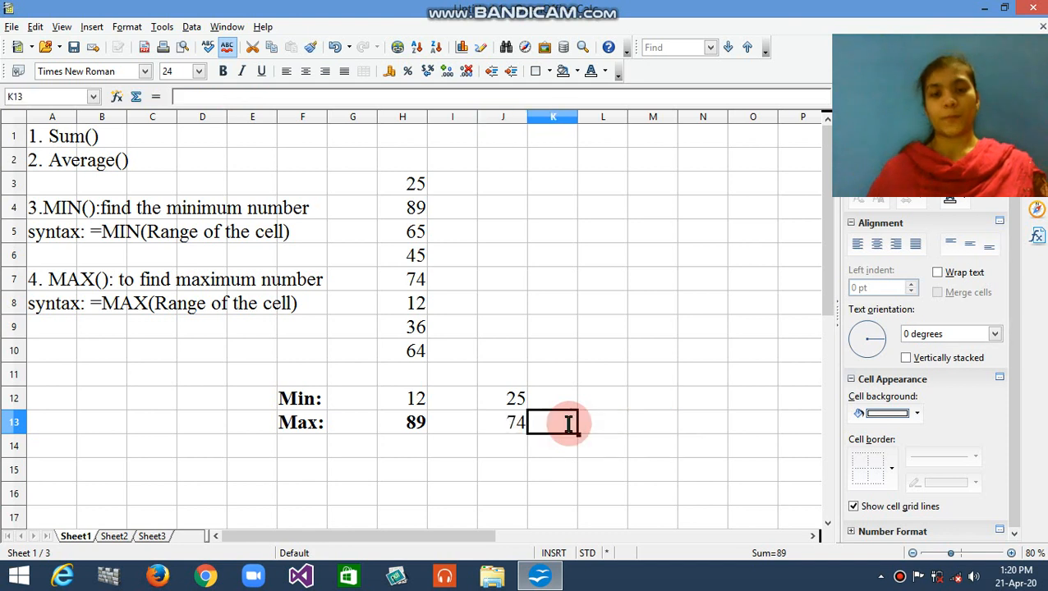
{"action": "left_click", "coordinate": [514, 421]}
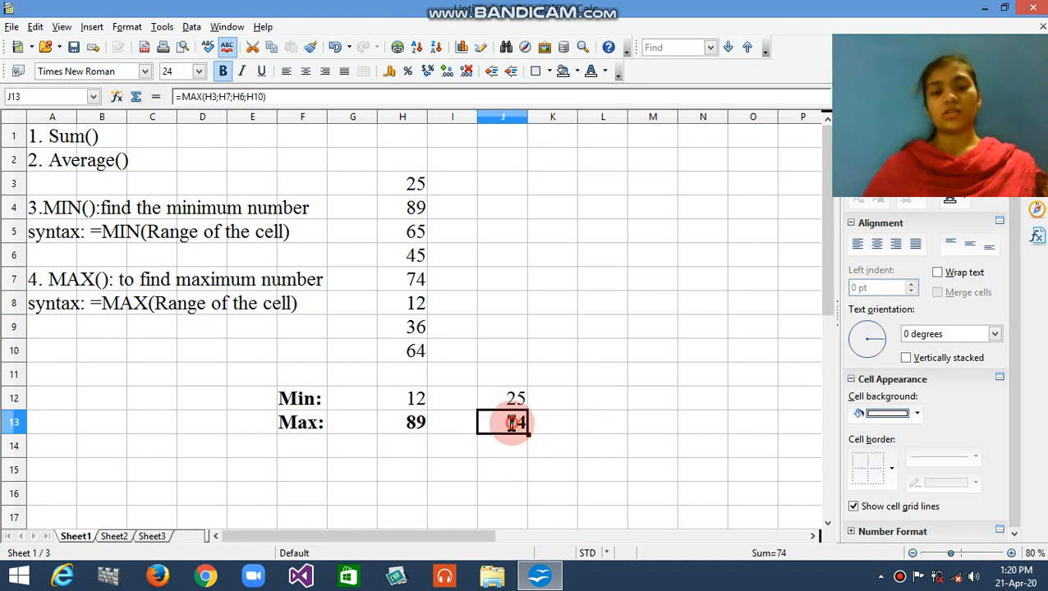
{"action": "double_click", "coordinate": [509, 422]}
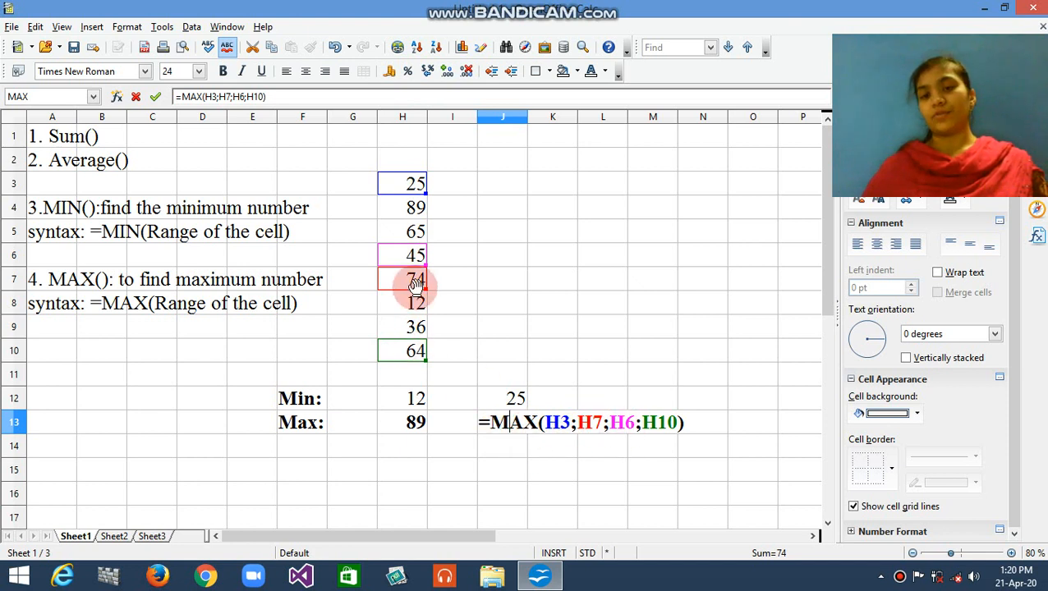
{"action": "key", "text": "Tab"}
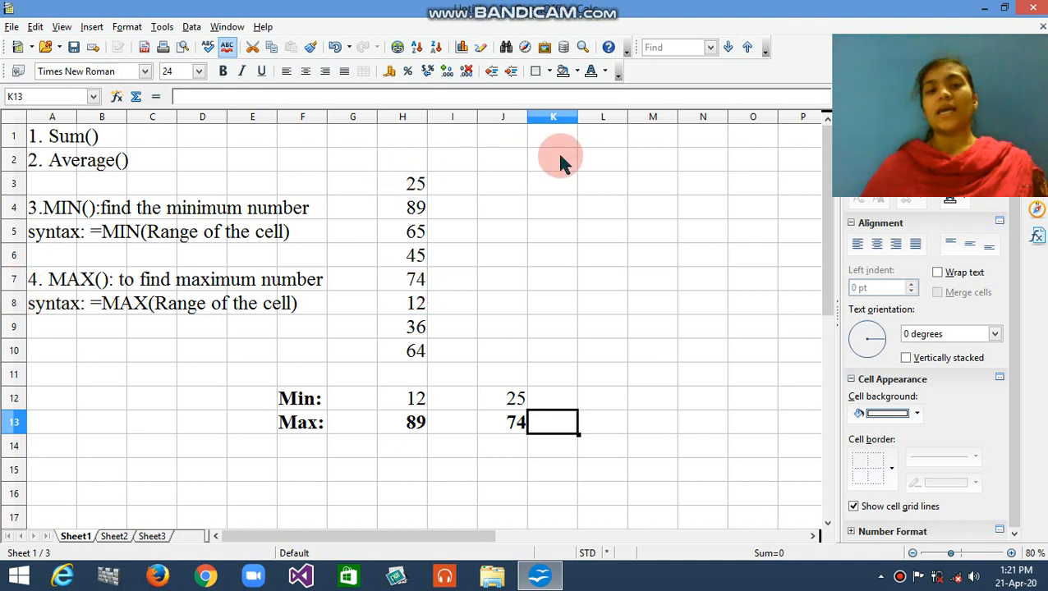
Multiply the first sample number by 2 in cell J3 with the formula =H3*2
{"action": "left_click", "coordinate": [509, 187]}
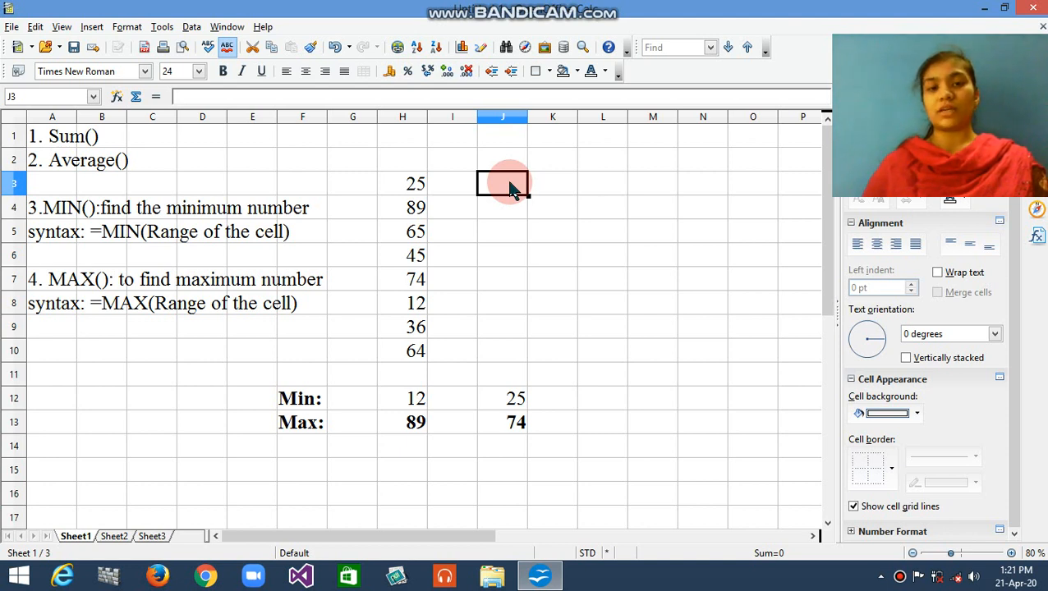
{"action": "type", "text": "="}
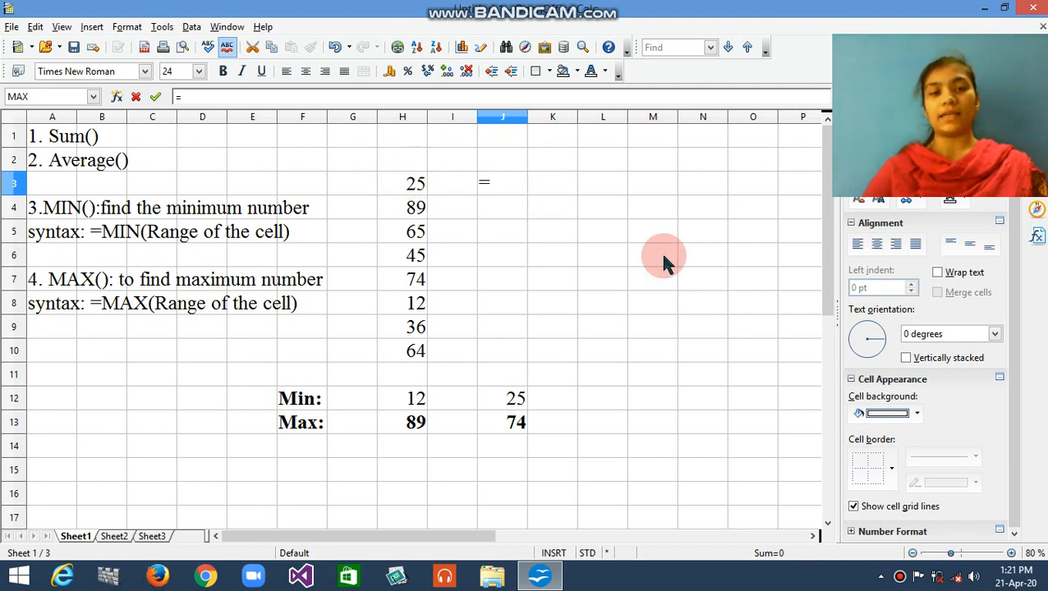
{"action": "key", "text": "BackSpace"}
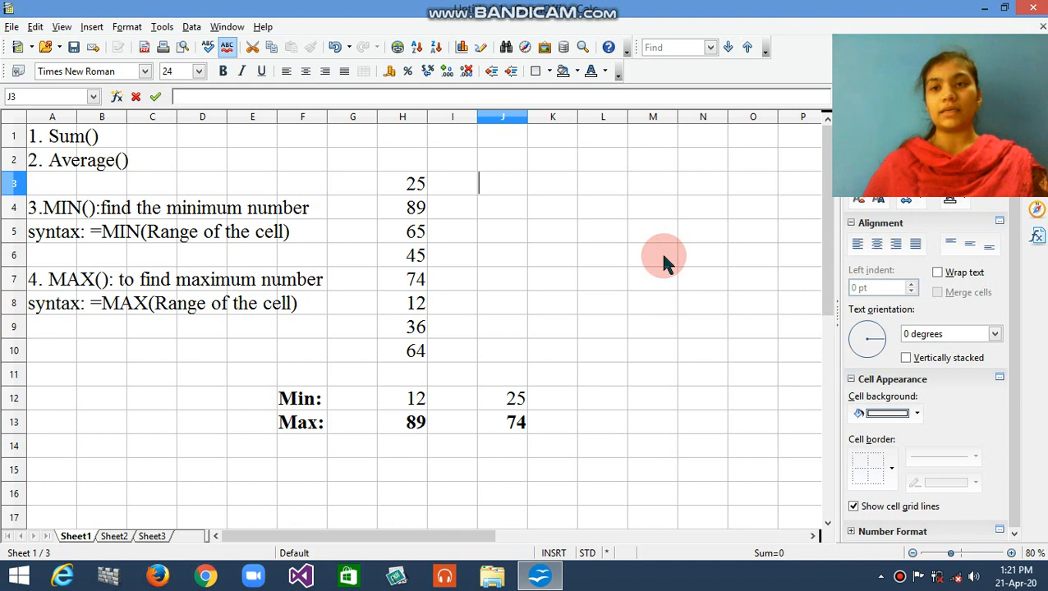
{"action": "type", "text": "="}
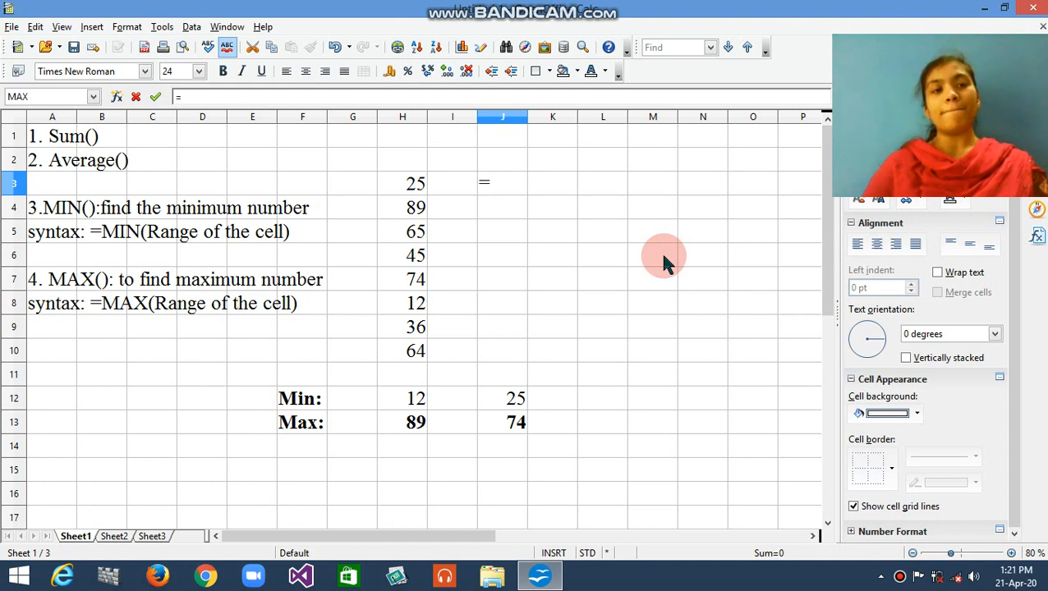
{"action": "type", "text": "H"}
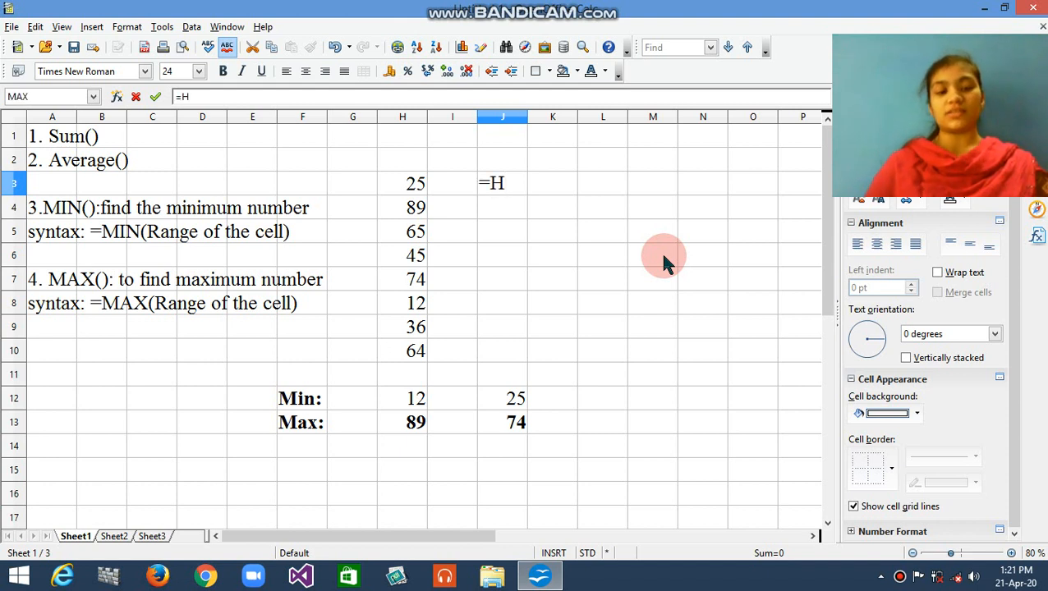
{"action": "type", "text": "3"}
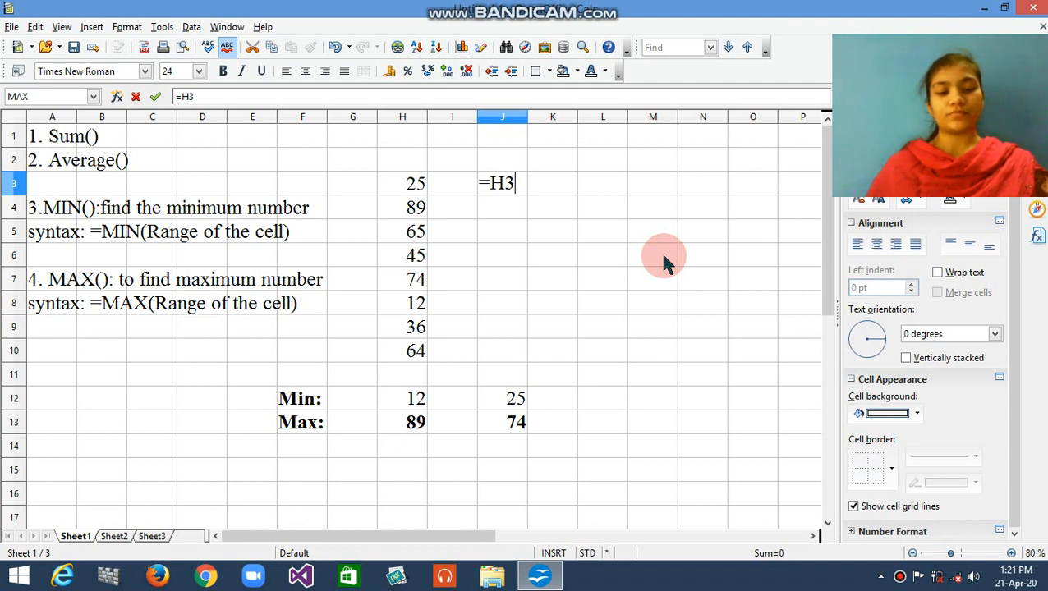
{"action": "type", "text": "*"}
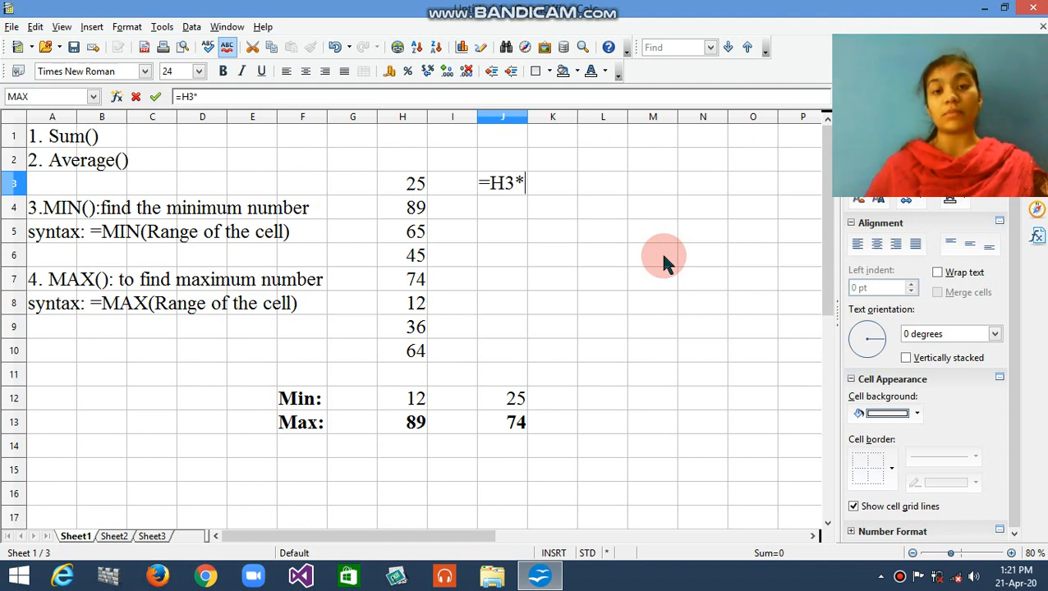
{"action": "type", "text": "2"}
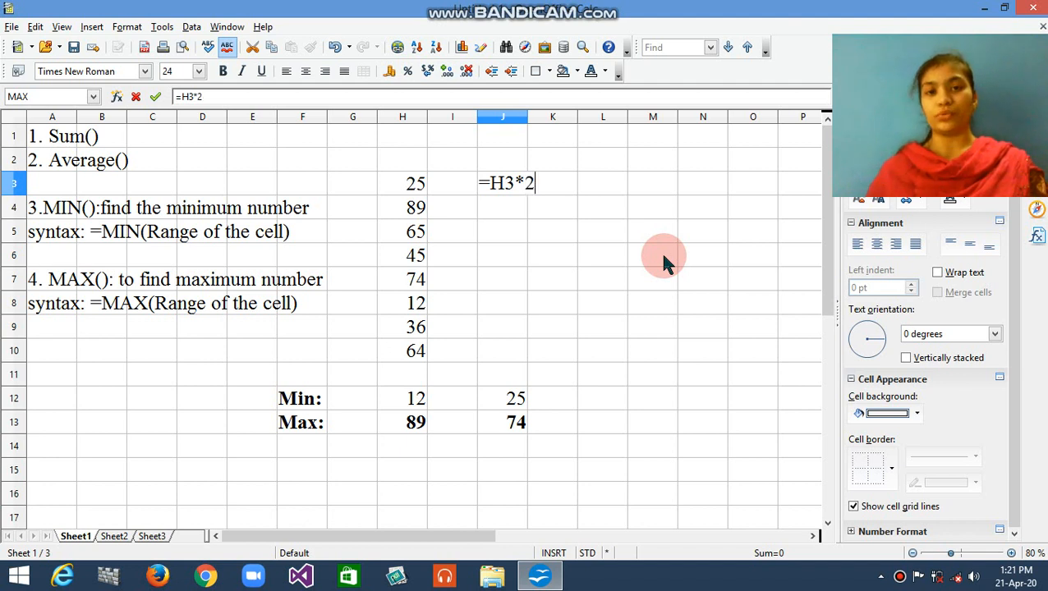
{"action": "key", "text": "Tab"}
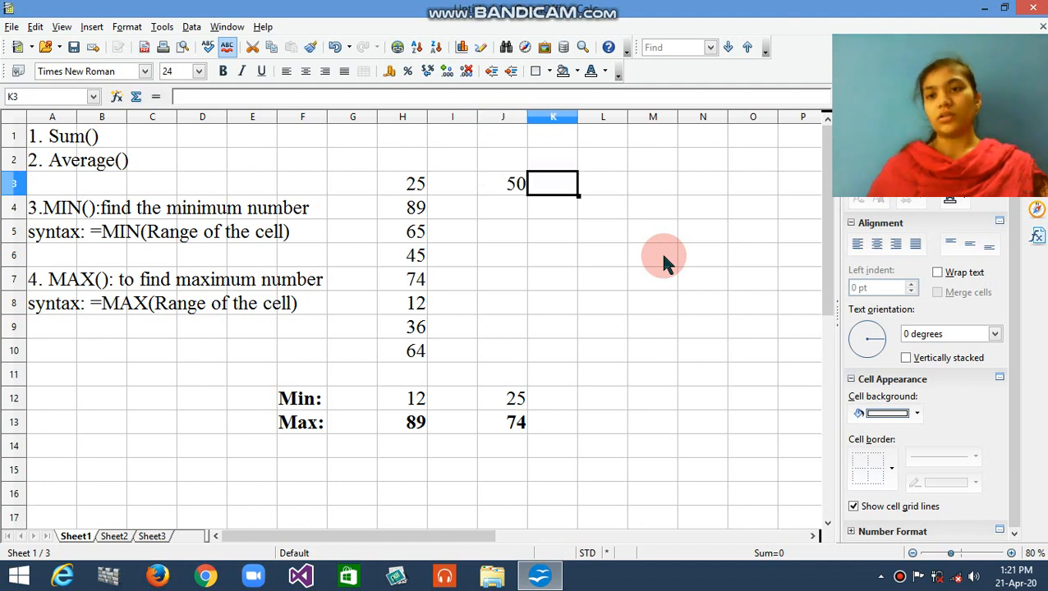
Multiply the second sample number by 4 in cell J4 with the formula =H4*4 and fill it down through J6
{"action": "left_click", "coordinate": [492, 208]}
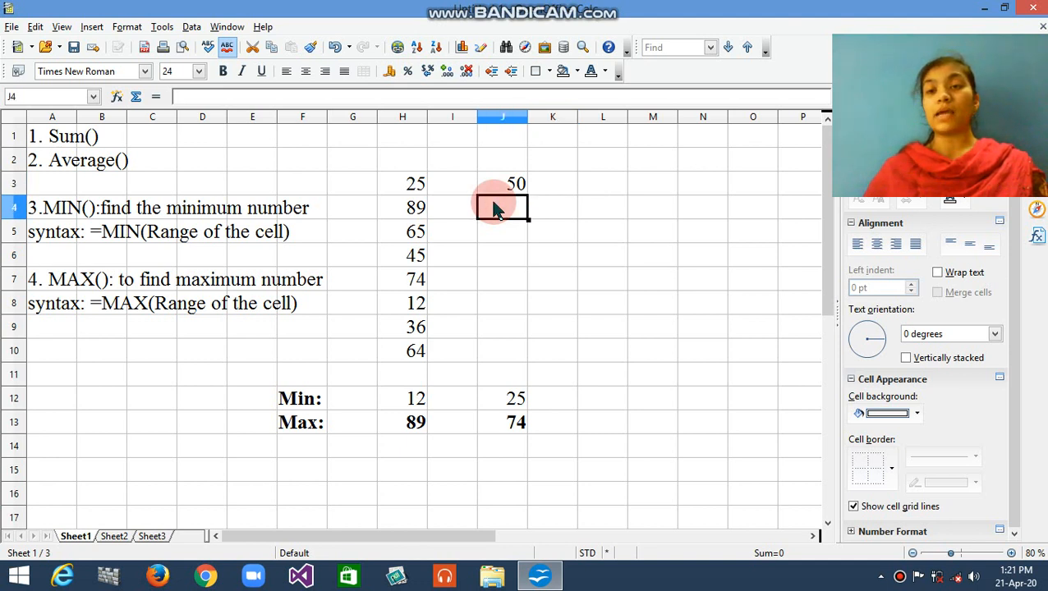
{"action": "type", "text": "="}
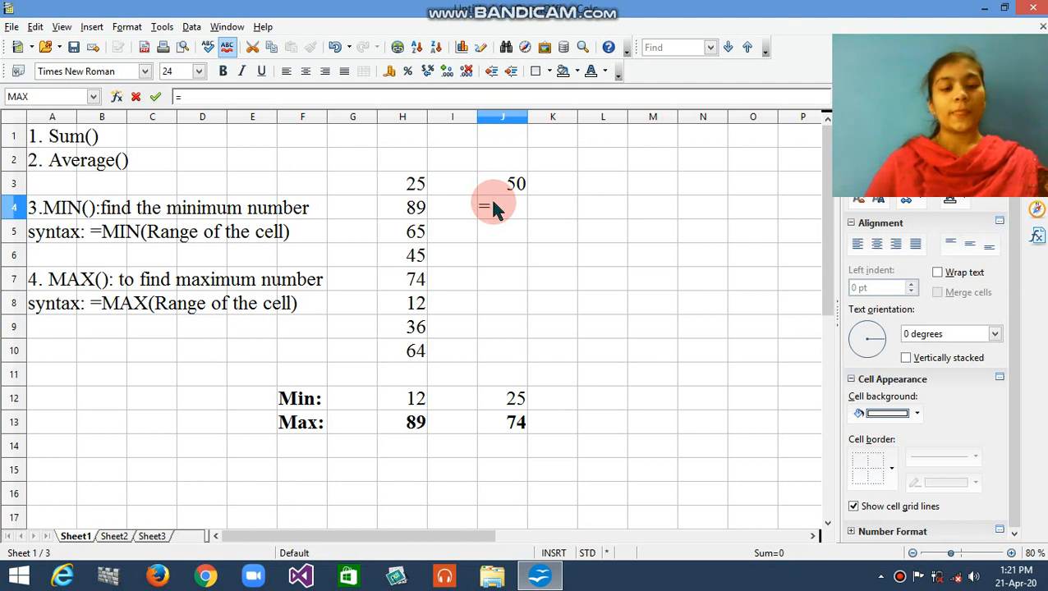
{"action": "type", "text": "89"}
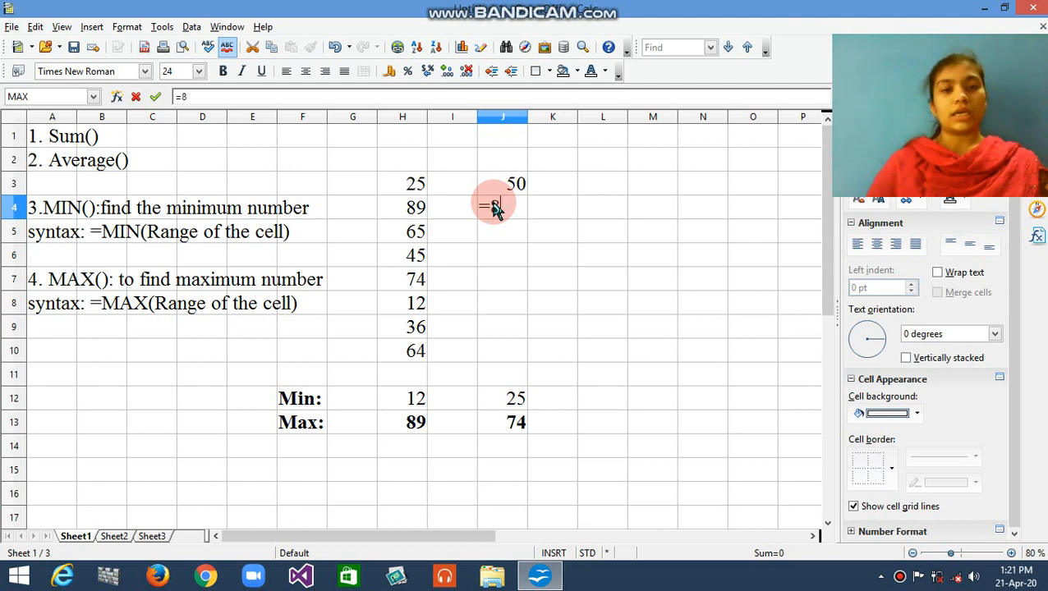
{"action": "key", "text": "BackSpace"}
{"action": "key", "text": "BackSpace"}
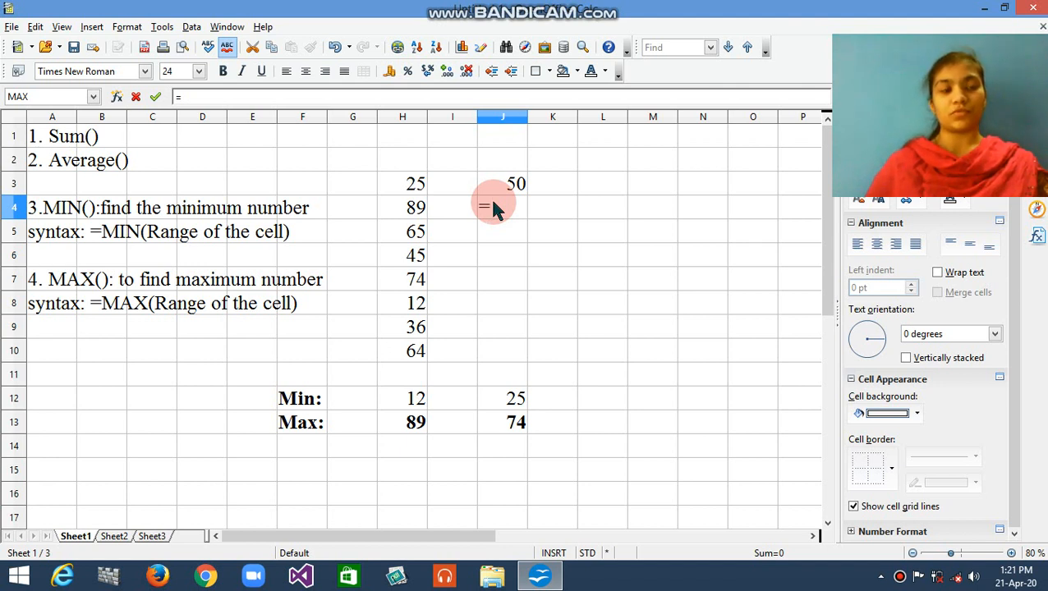
{"action": "type", "text": "H"}
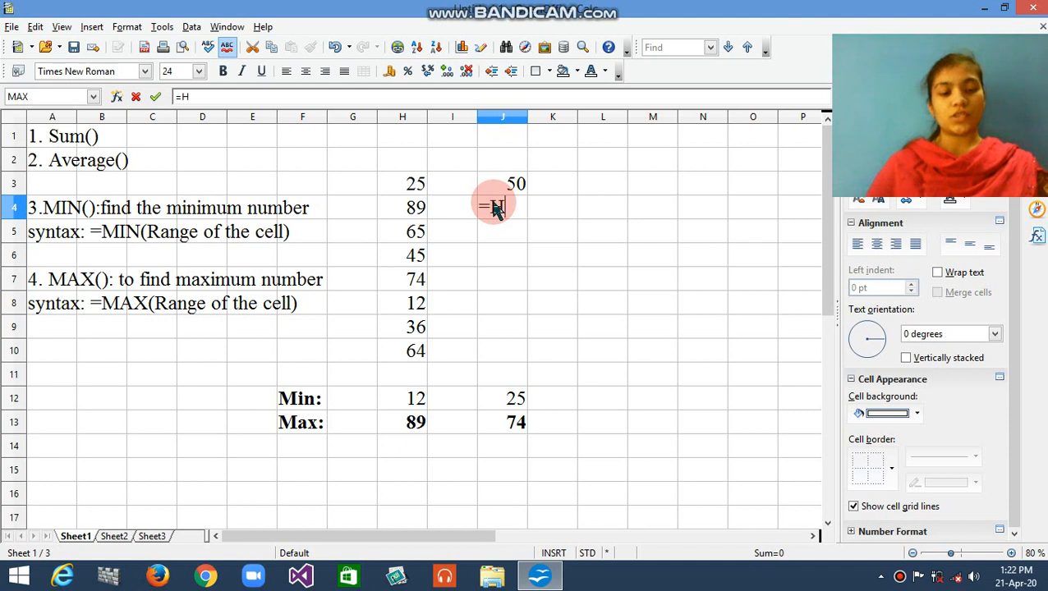
{"action": "type", "text": "4*"}
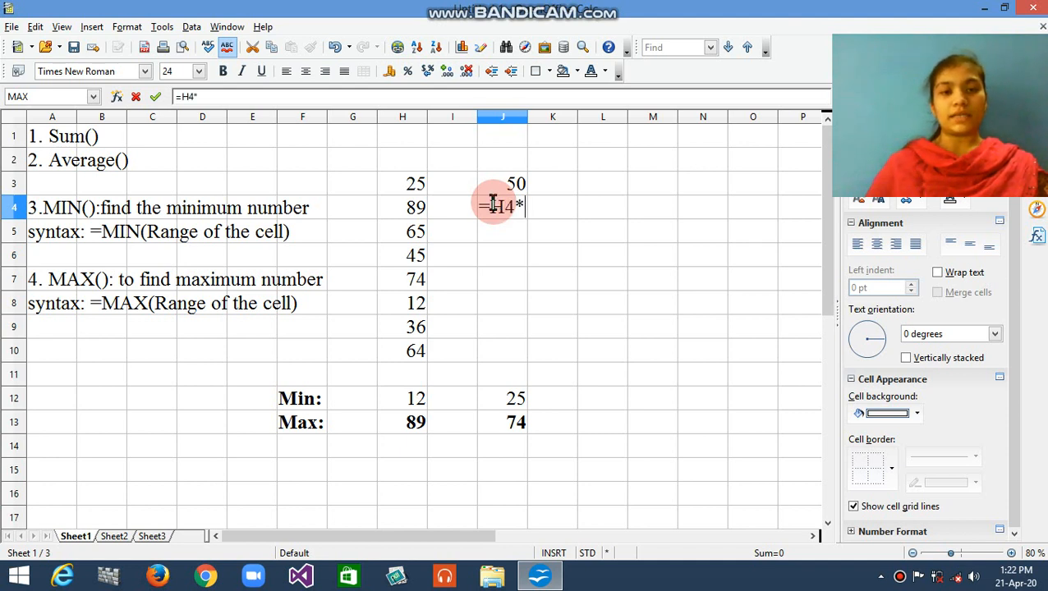
{"action": "type", "text": "4"}
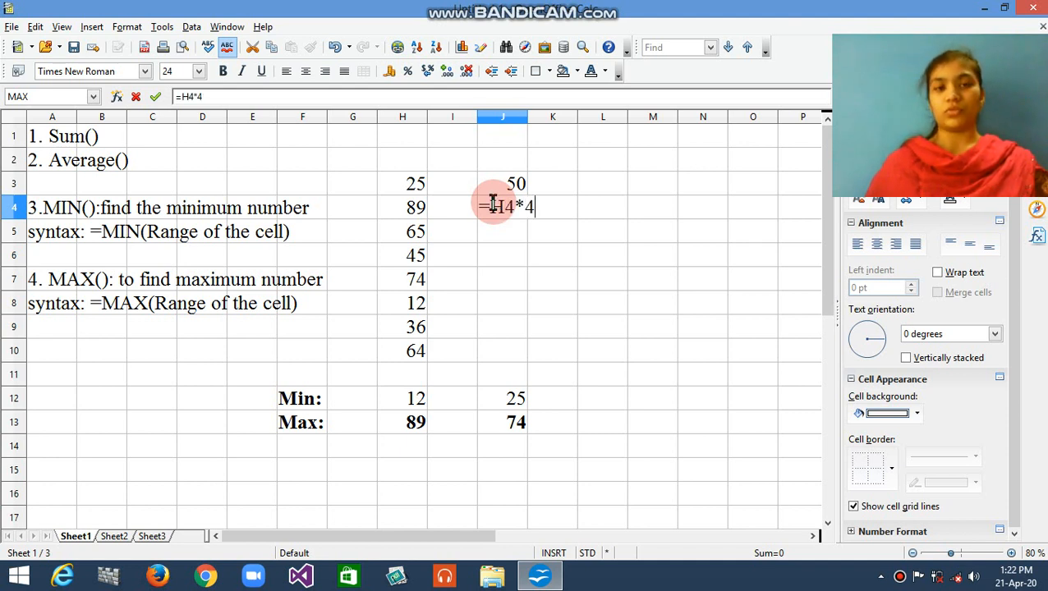
{"action": "key", "text": "Tab"}
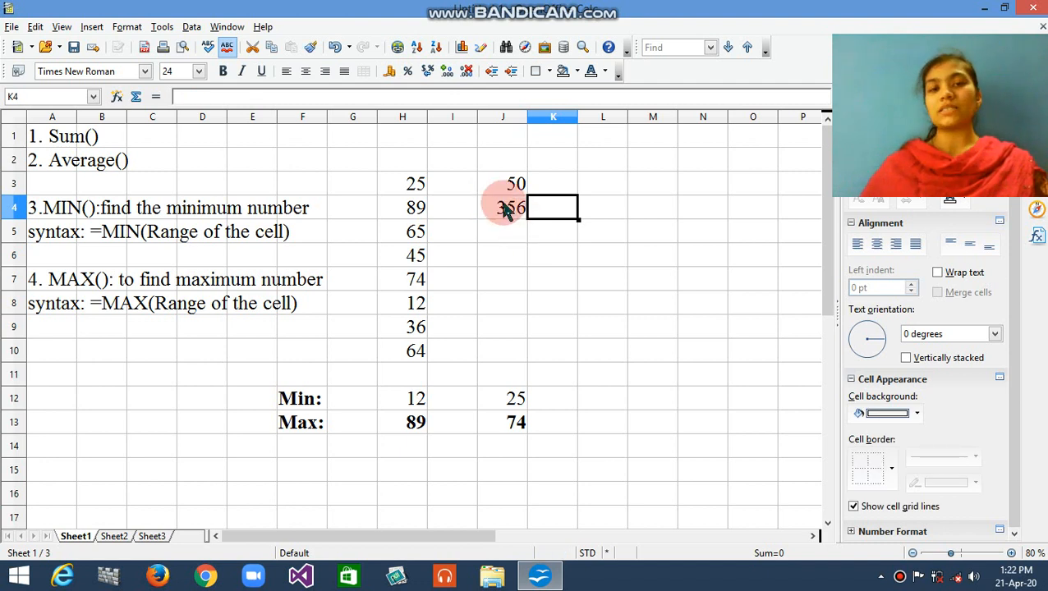
{"action": "left_click", "coordinate": [513, 209]}
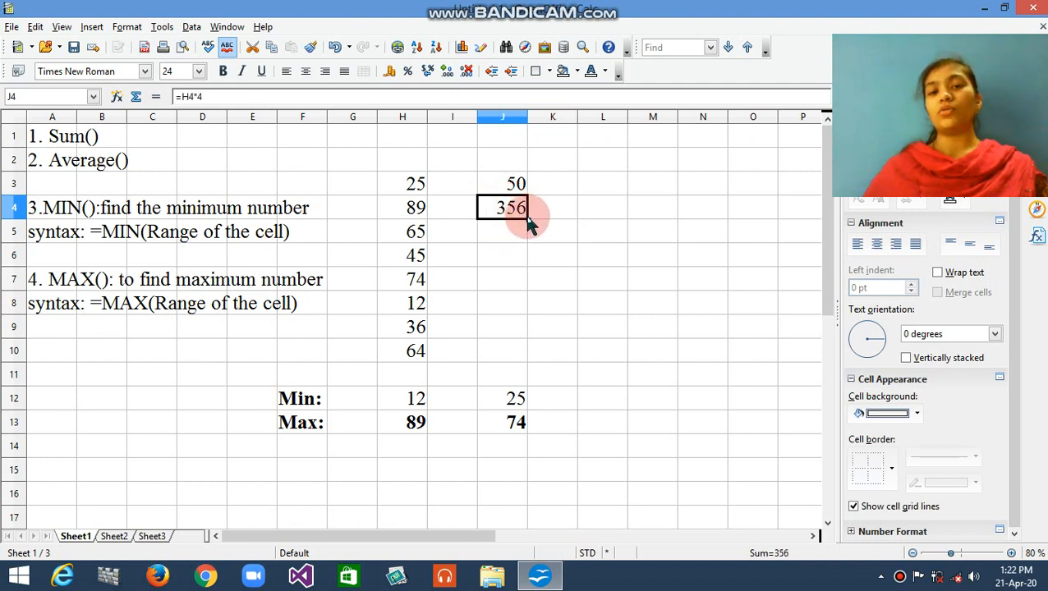
{"action": "left_click_drag", "start_coordinate": [528, 221], "coordinate": [530, 267]}
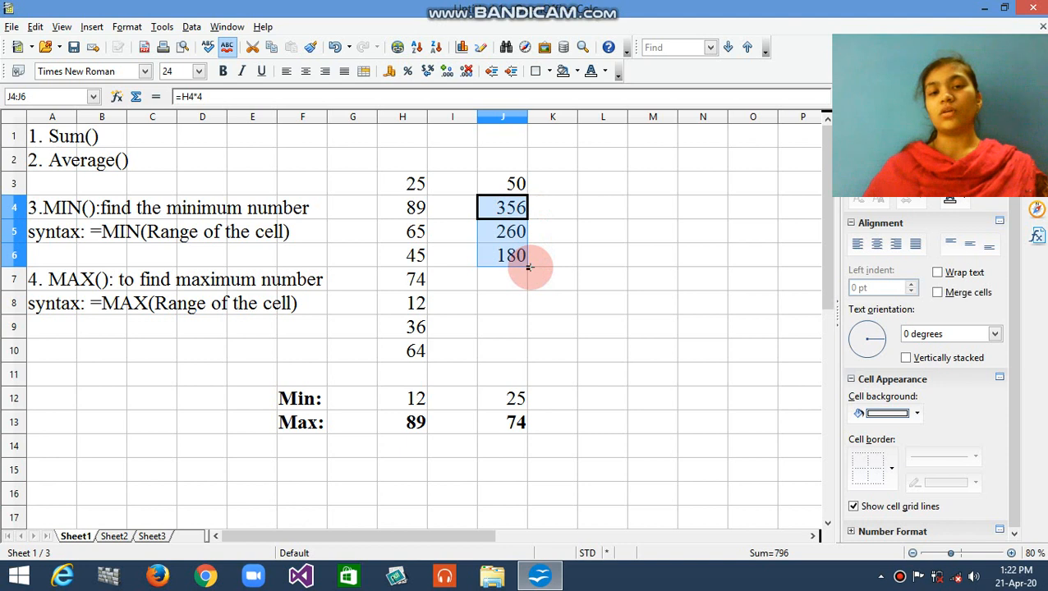
Copy the multiply-by-2 formula from J3 into J7 as =H7*2 and fill it down through J10
{"action": "left_click", "coordinate": [520, 195]}
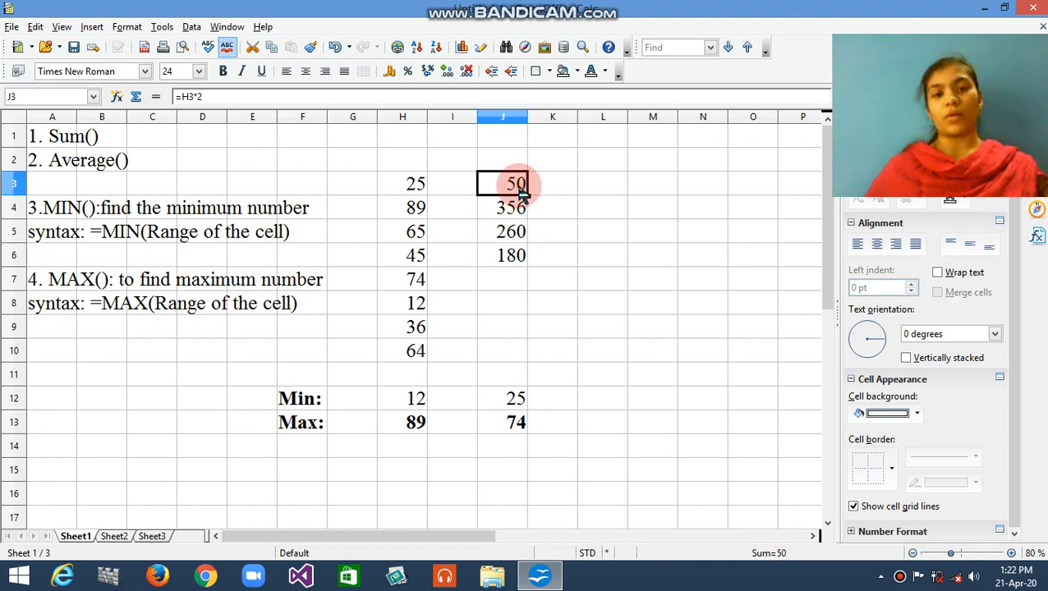
{"action": "left_click", "coordinate": [500, 280]}
{"action": "type", "text": "148"}
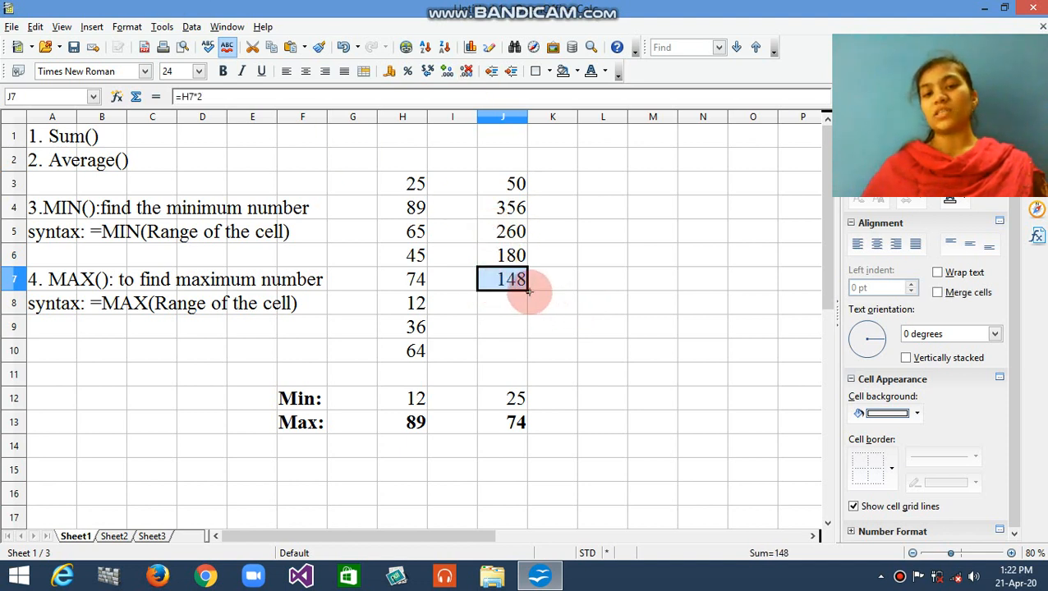
{"action": "left_click_drag", "start_coordinate": [530, 291], "coordinate": [529, 357]}
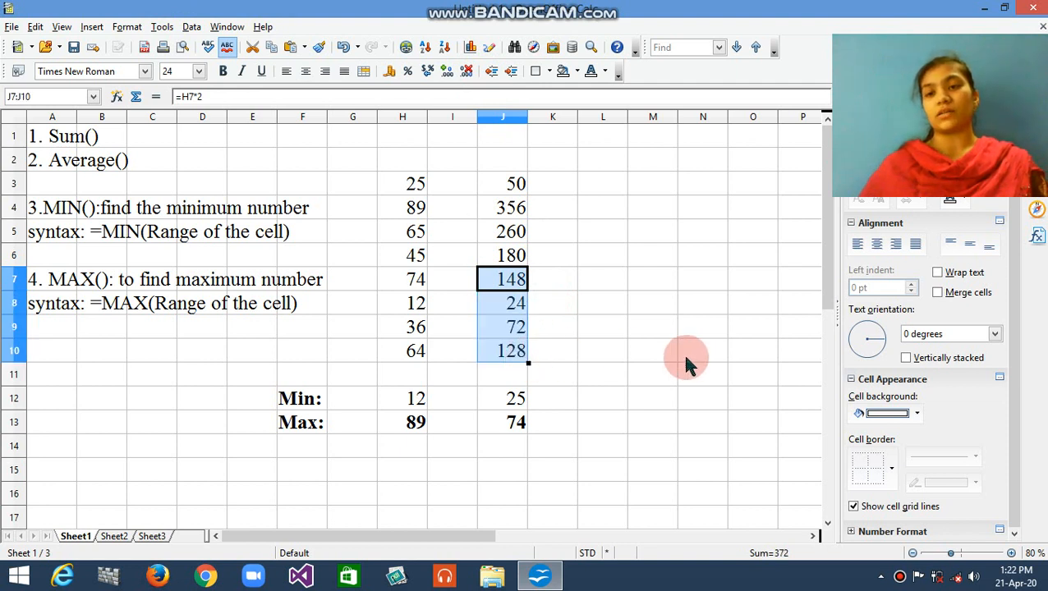
{"action": "left_click", "coordinate": [515, 160]}
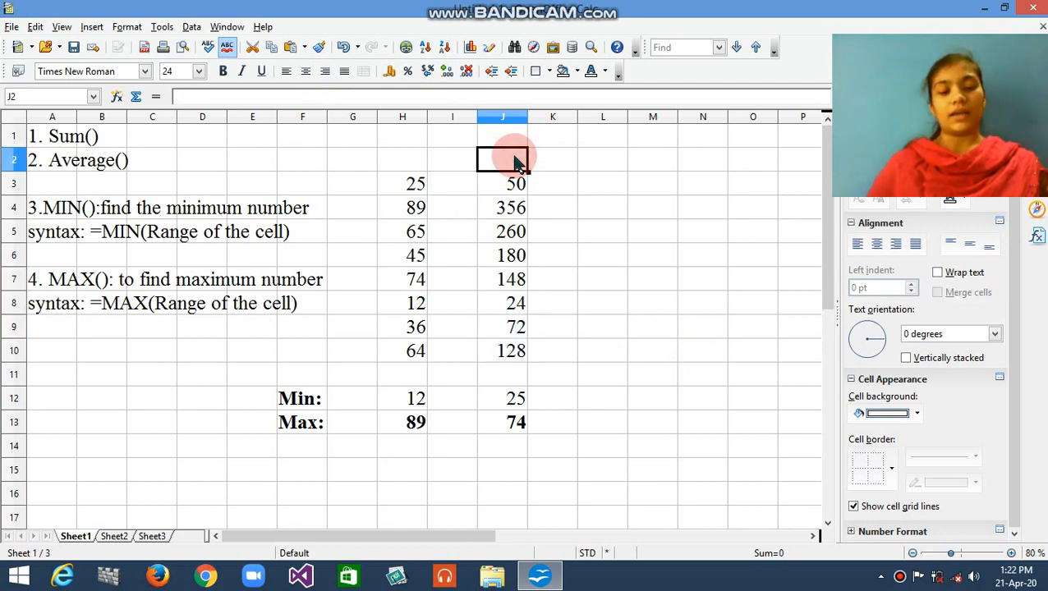